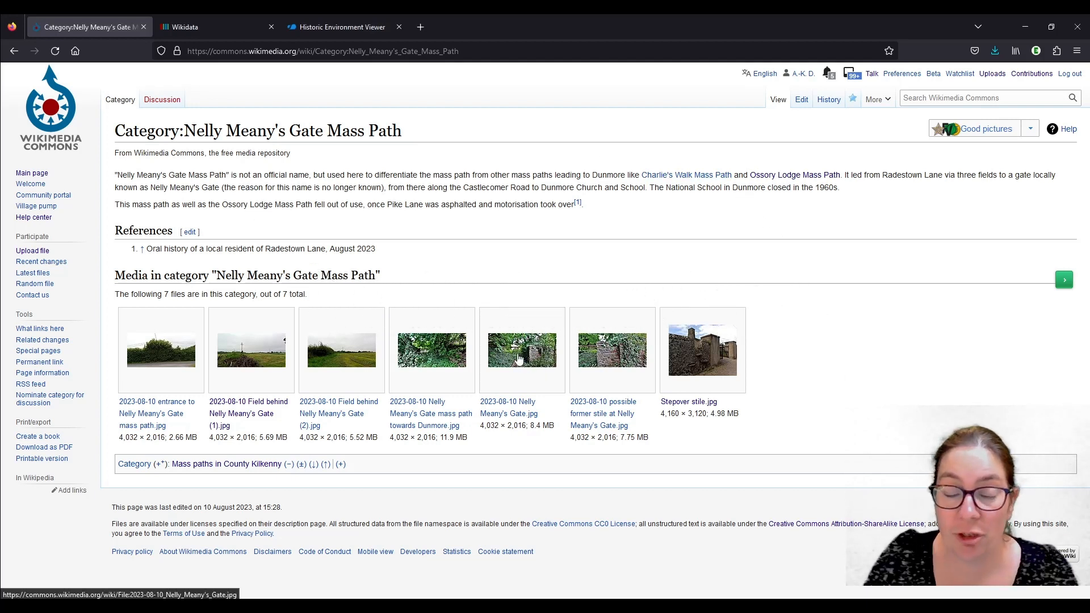
# - View the photo "2023-08-10 Nelly Meany's Gate.jpg" at 1,280 × 640 pixels and return to the mass path category
pyautogui.click(513, 412)
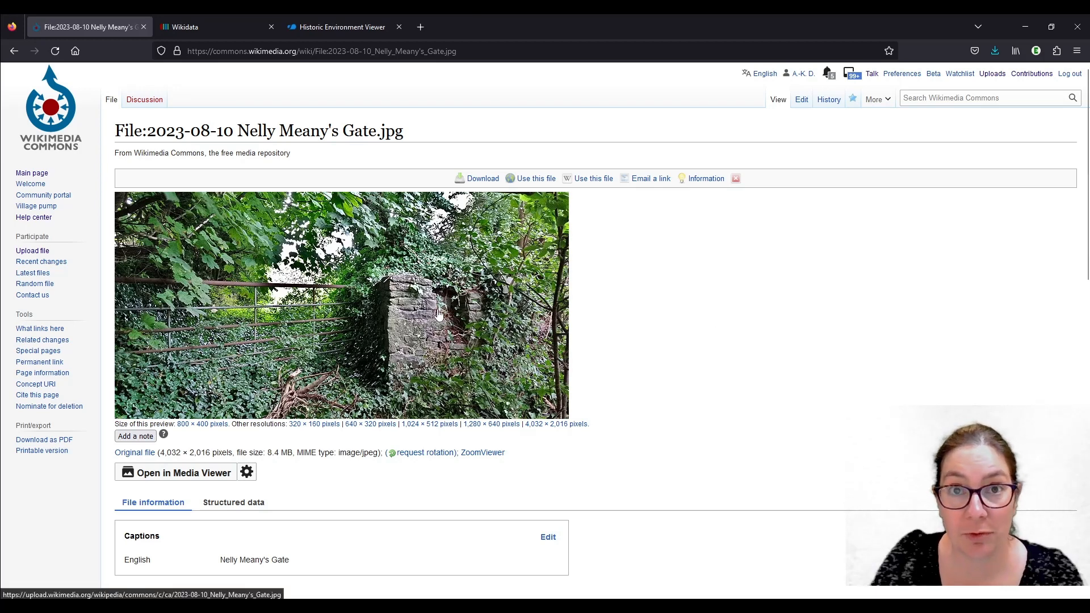
pyautogui.click(491, 425)
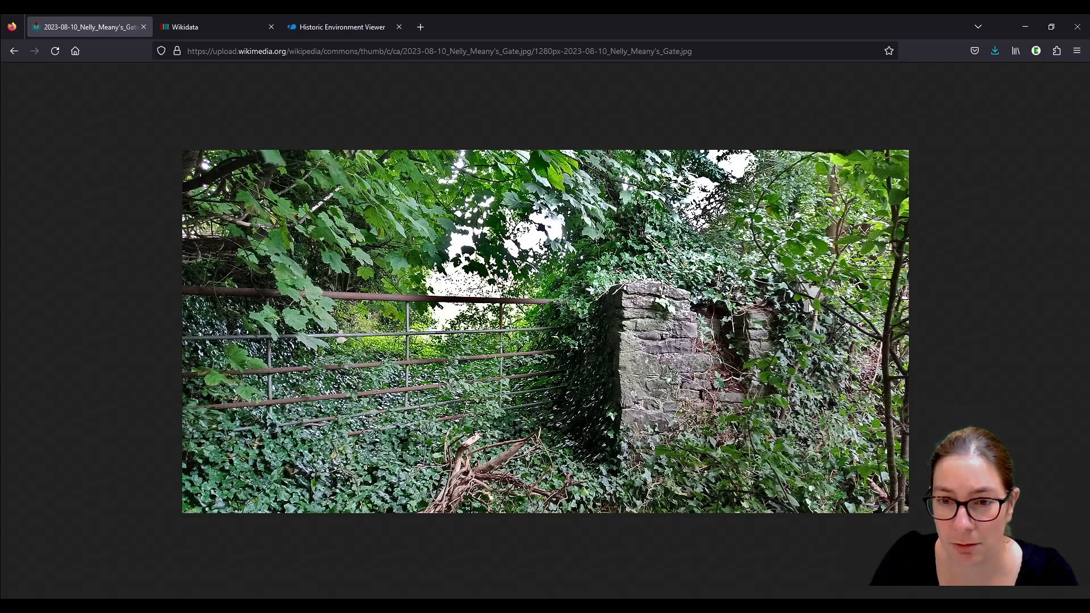
pyautogui.click(14, 52)
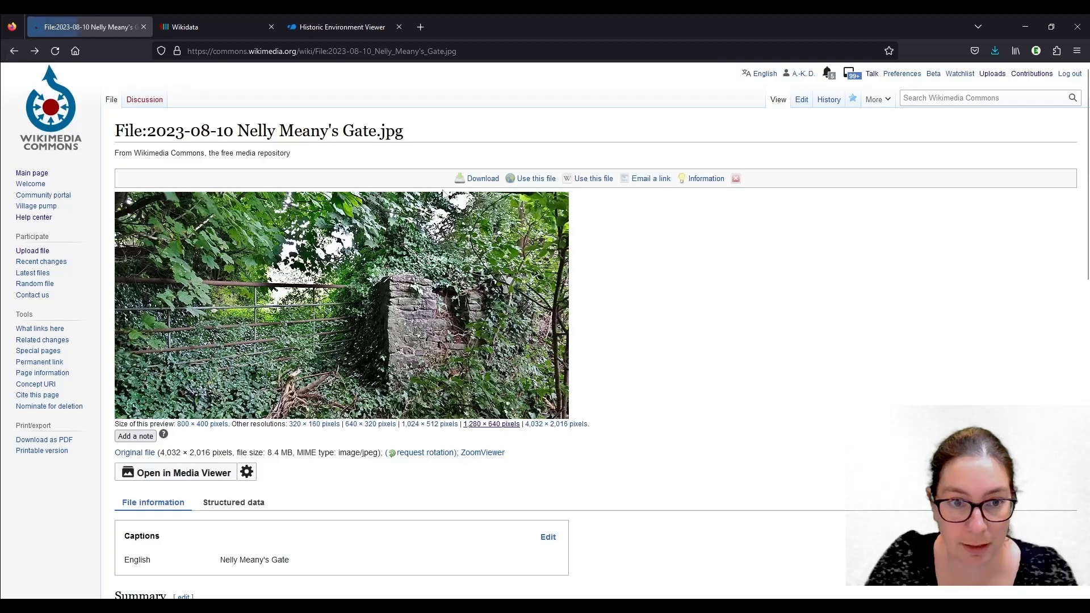
pyautogui.click(16, 52)
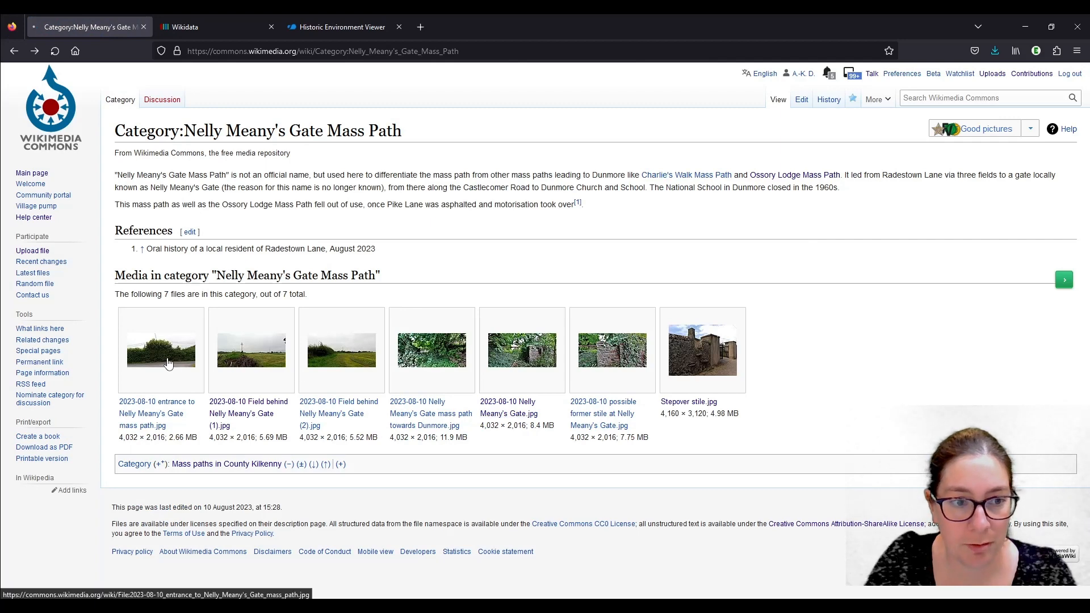
# - View the mass path entrance photo and the path towards Dunmore photo, the latter at 1,280 × 640 pixels, returning to the category
pyautogui.click(168, 363)
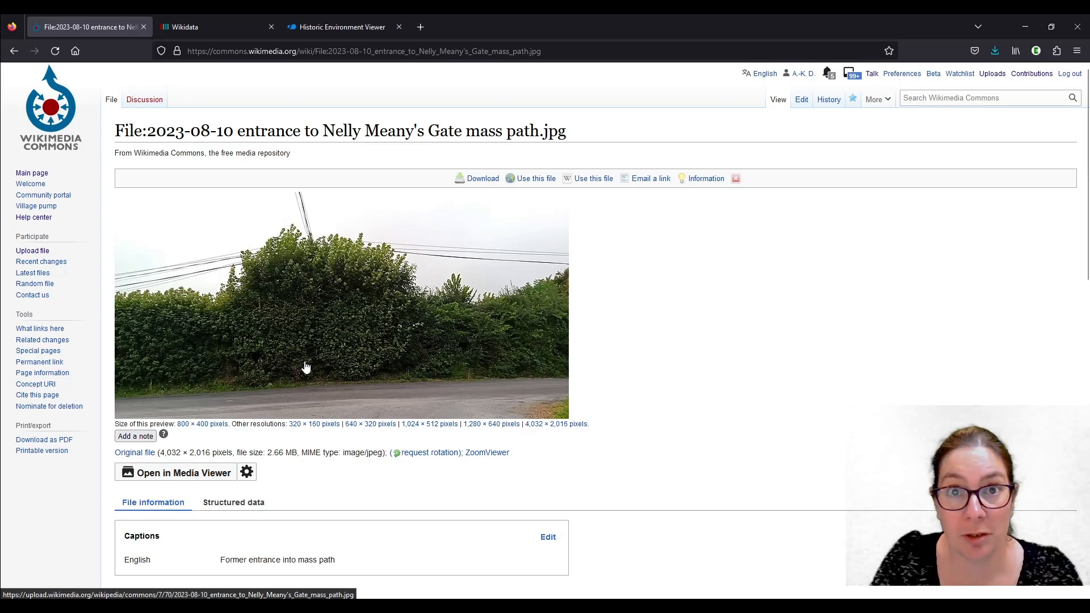
pyautogui.click(14, 51)
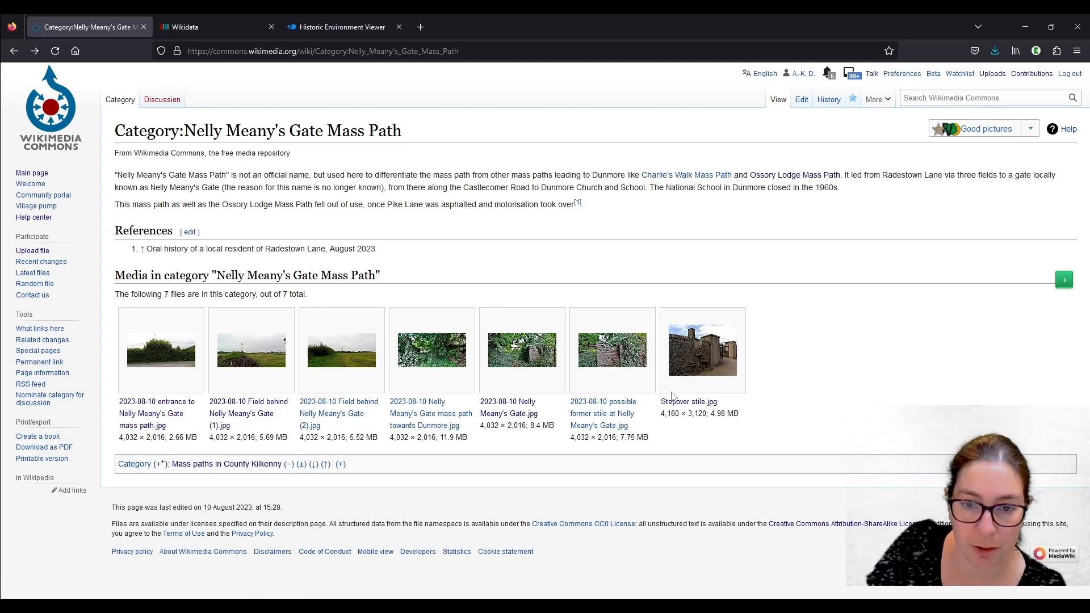
pyautogui.click(432, 355)
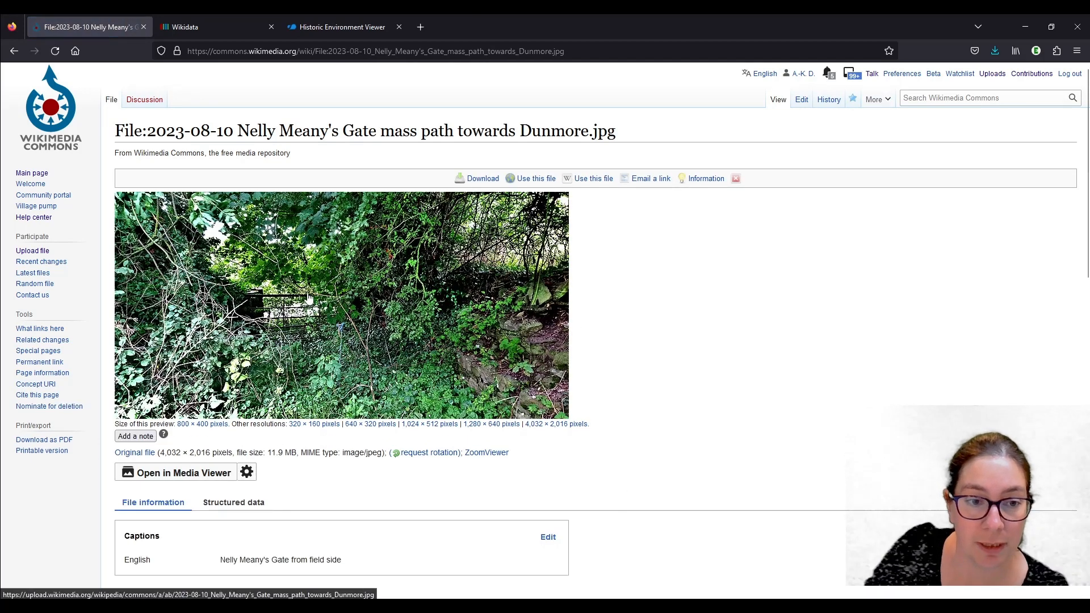
pyautogui.click(499, 425)
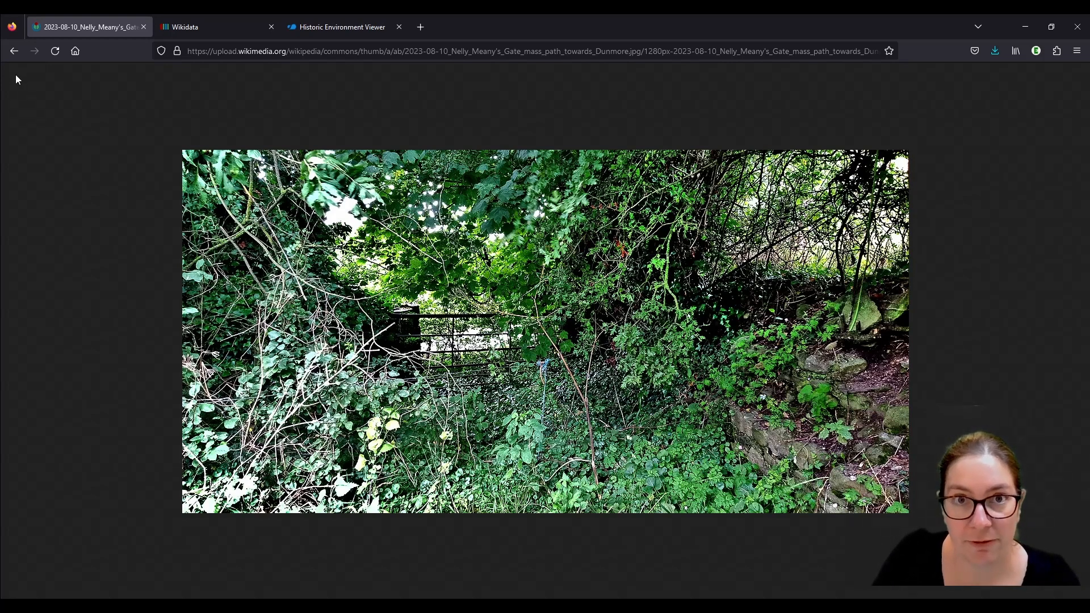
pyautogui.click(14, 52)
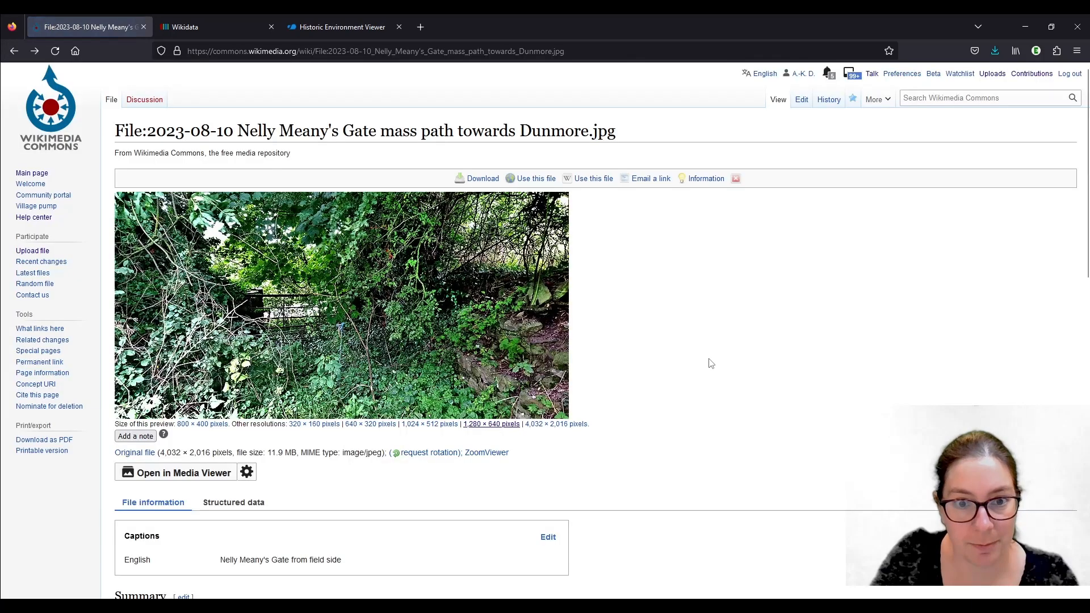
pyautogui.click(15, 51)
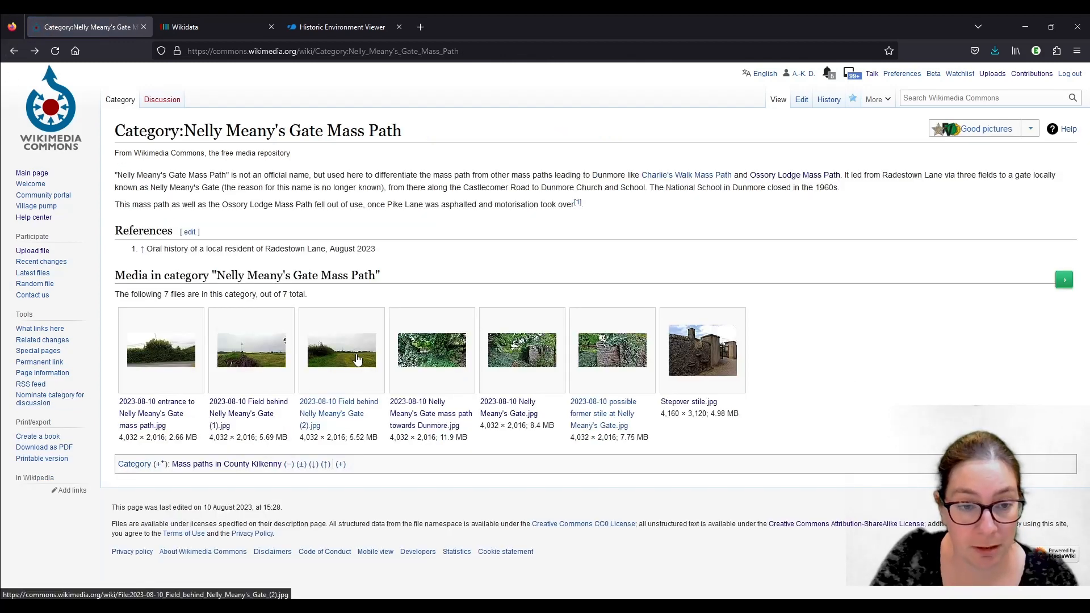
# - View "Field behind Nelly Meany's Gate (2).jpg" at 1,280 × 640 pixels and "Stepover stile.jpg", returning to the category
pyautogui.click(353, 409)
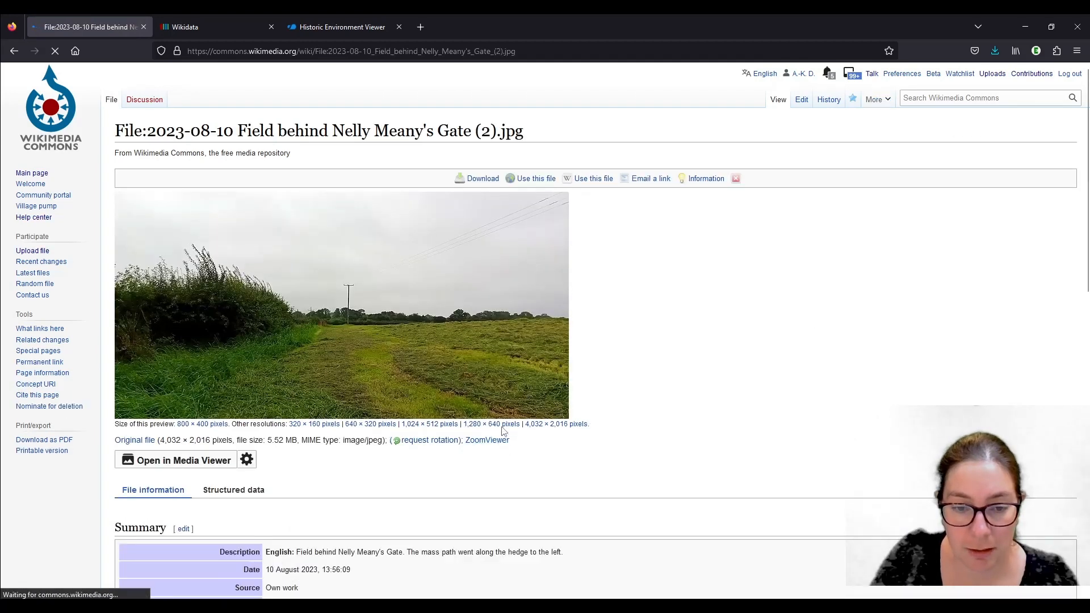
pyautogui.click(492, 423)
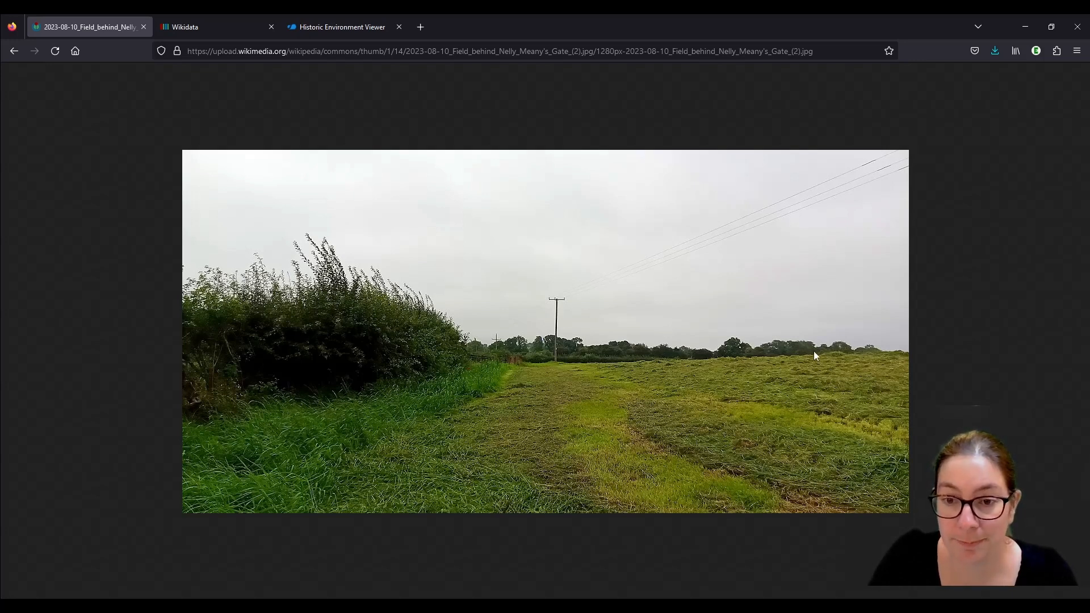
pyautogui.click(14, 51)
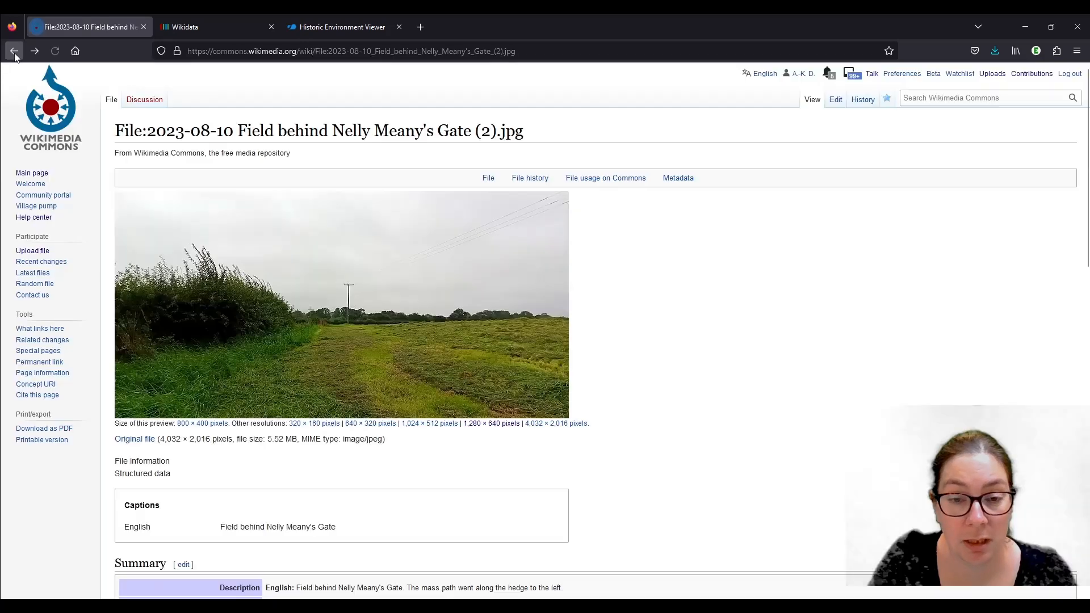
pyautogui.click(14, 51)
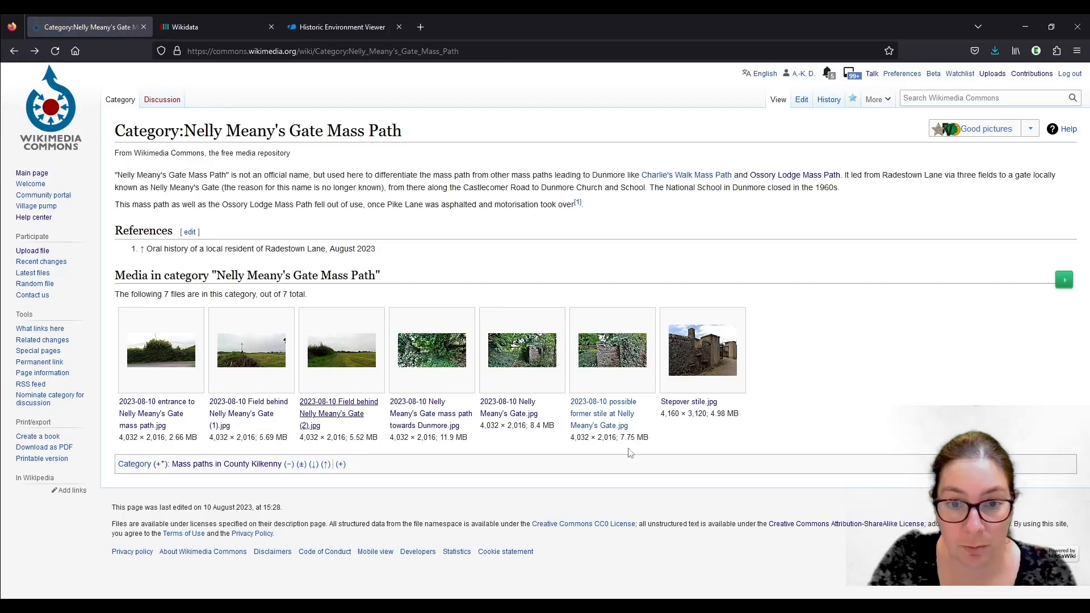
pyautogui.click(710, 358)
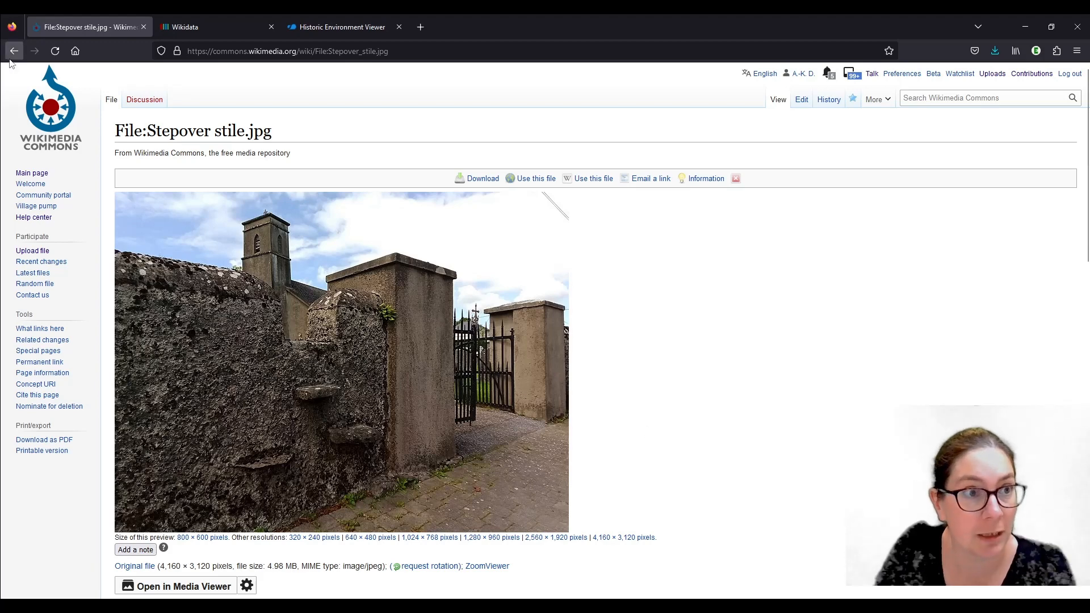
pyautogui.click(30, 55)
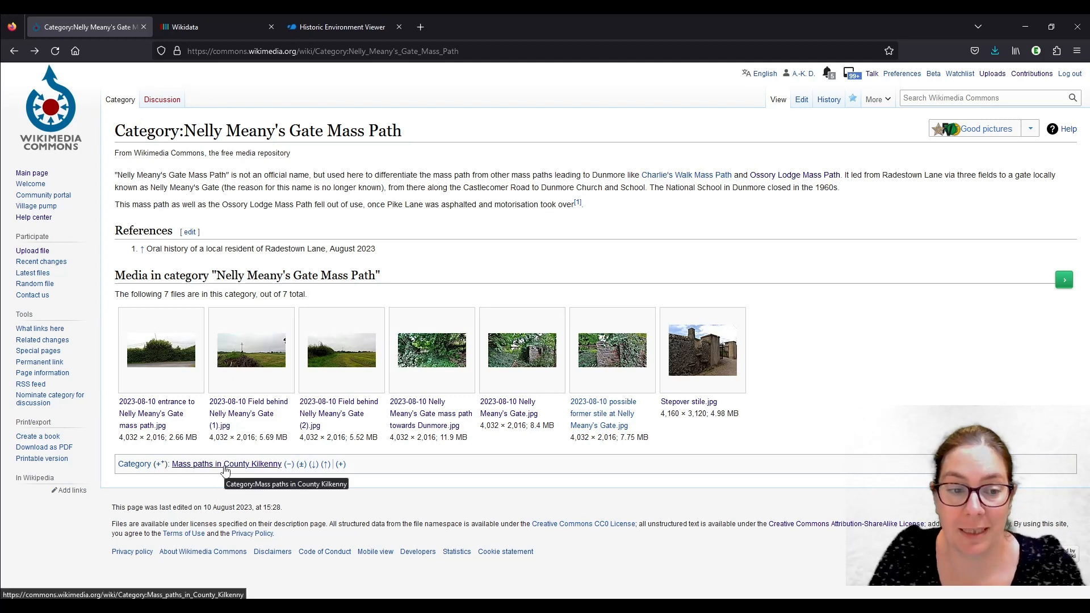
# - Open the parent category "Mass paths in County Kilkenny" and map all its coordinates, including subcategories
pyautogui.click(226, 465)
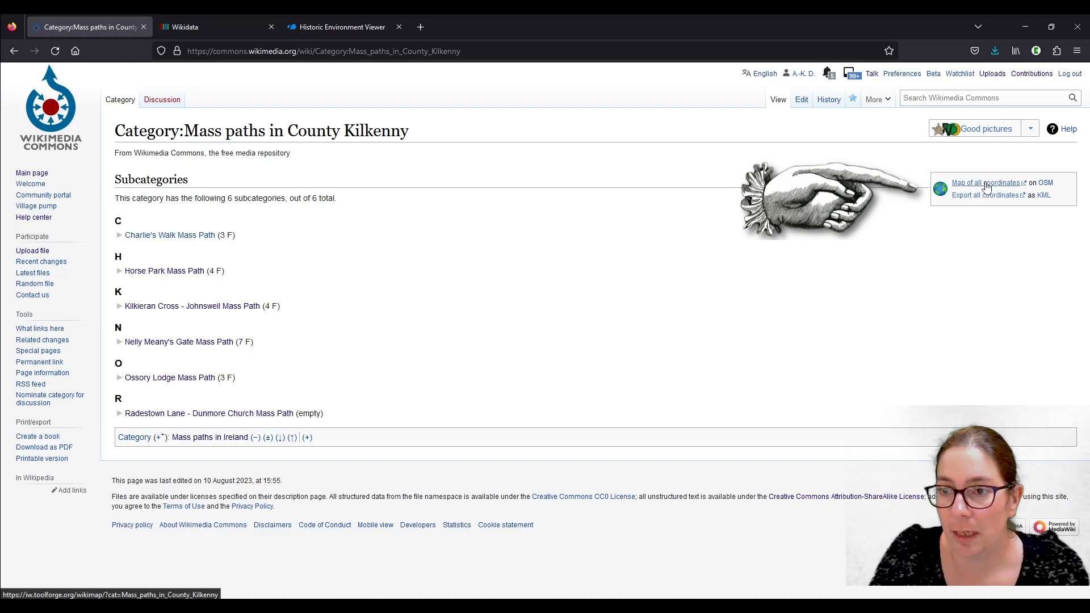
pyautogui.click(987, 183)
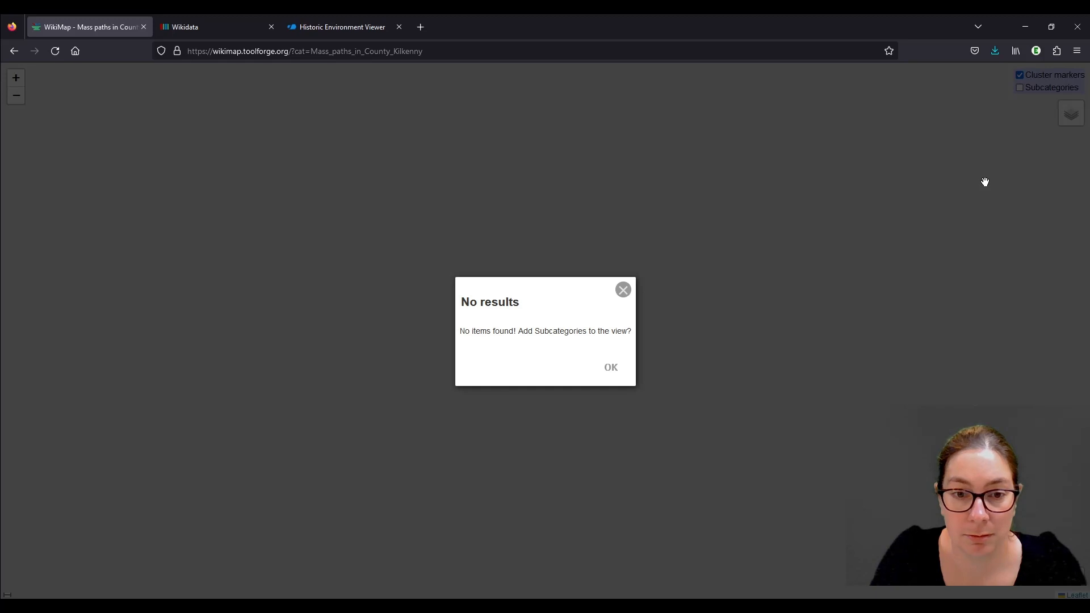
pyautogui.click(613, 369)
pyautogui.moveTo(1086, 105)
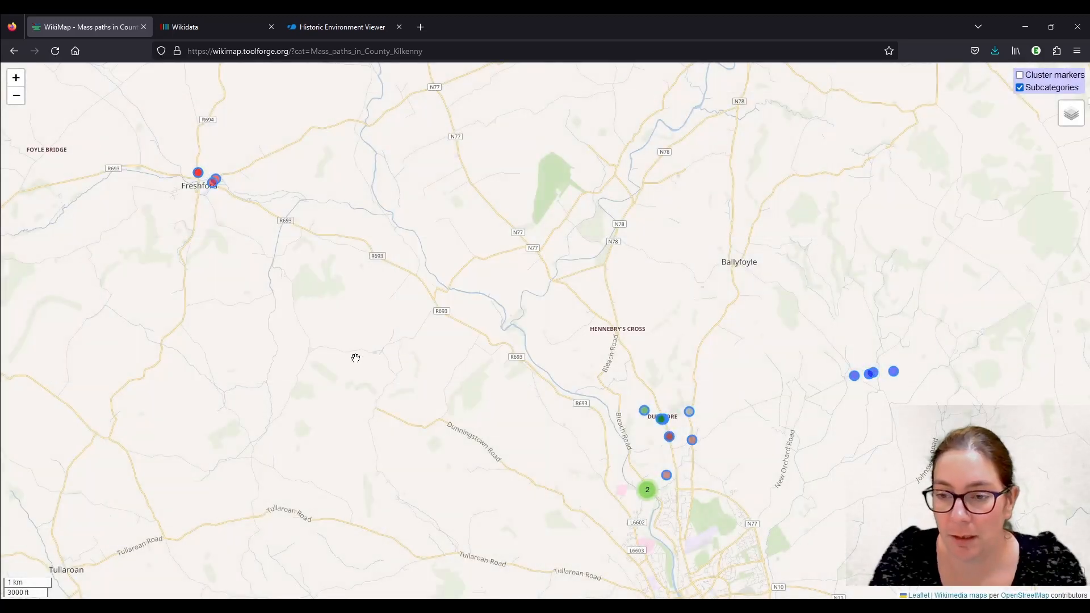
# - Preview the map markers for Horse Park Gate at Freshford, Charlie's Walk Dunmore and the entrance to Nelly Meany's Gate mass path
pyautogui.moveTo(796, 490); pyautogui.dragTo(769, 484)
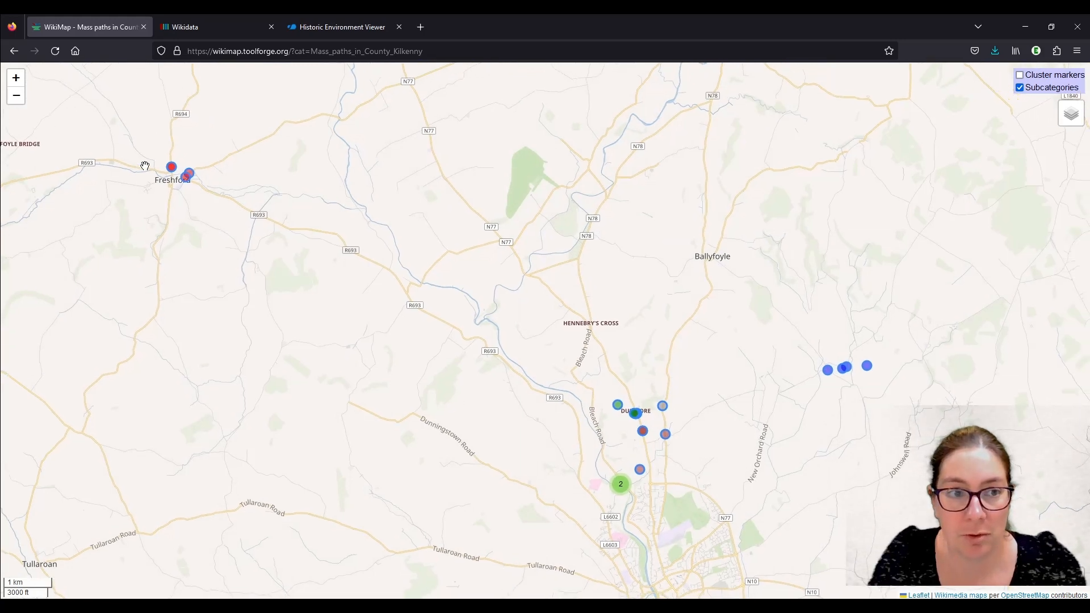
pyautogui.click(170, 172)
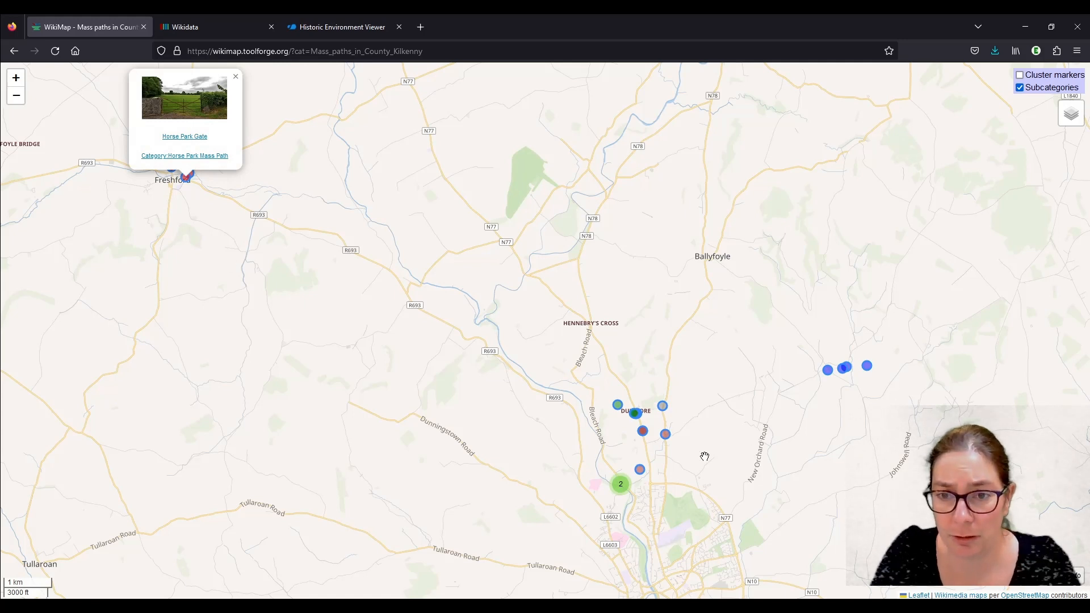
pyautogui.click(618, 406)
pyautogui.scroll(2, 627, 413)
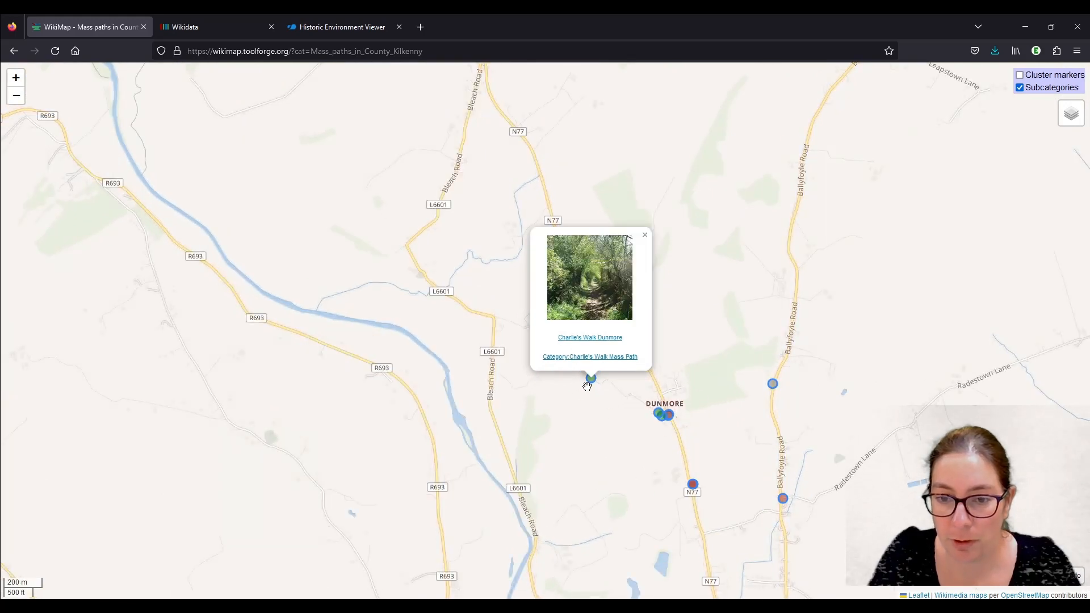
pyautogui.click(784, 499)
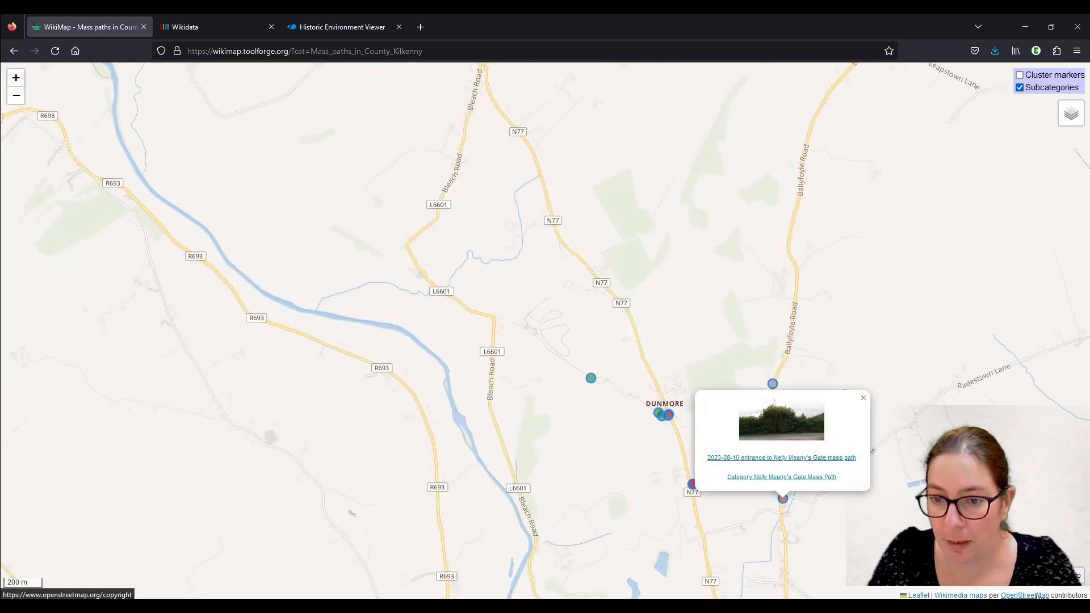
# - Preview the markers for the Ossory Lodge mass path entrance and the possible former stile at Nelly Meany's Gate, and close the preview
pyautogui.moveTo(868, 410); pyautogui.dragTo(737, 346)
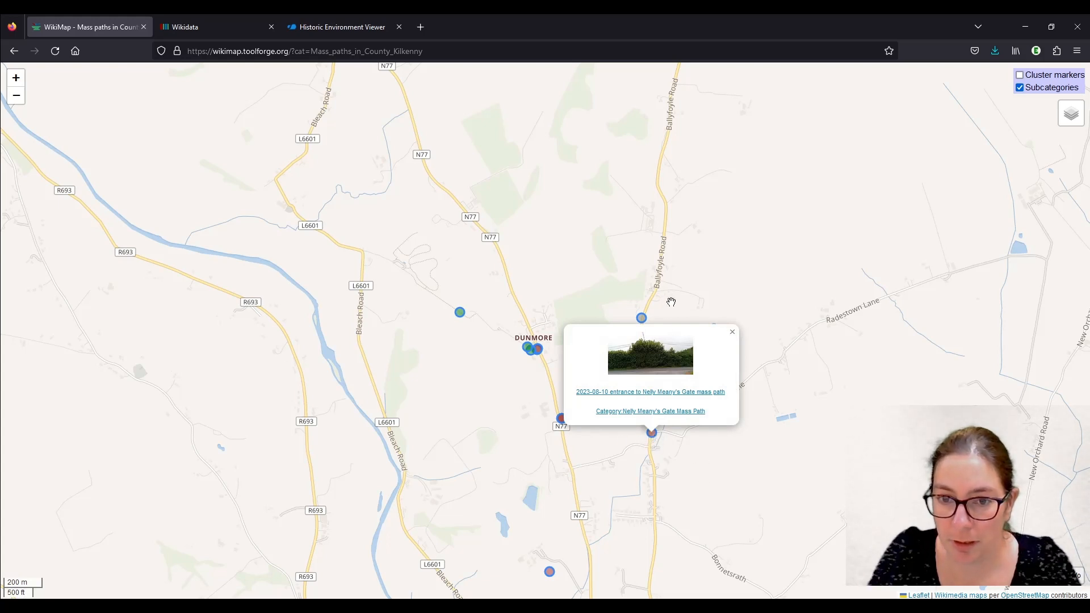
pyautogui.click(732, 333)
pyautogui.click(641, 320)
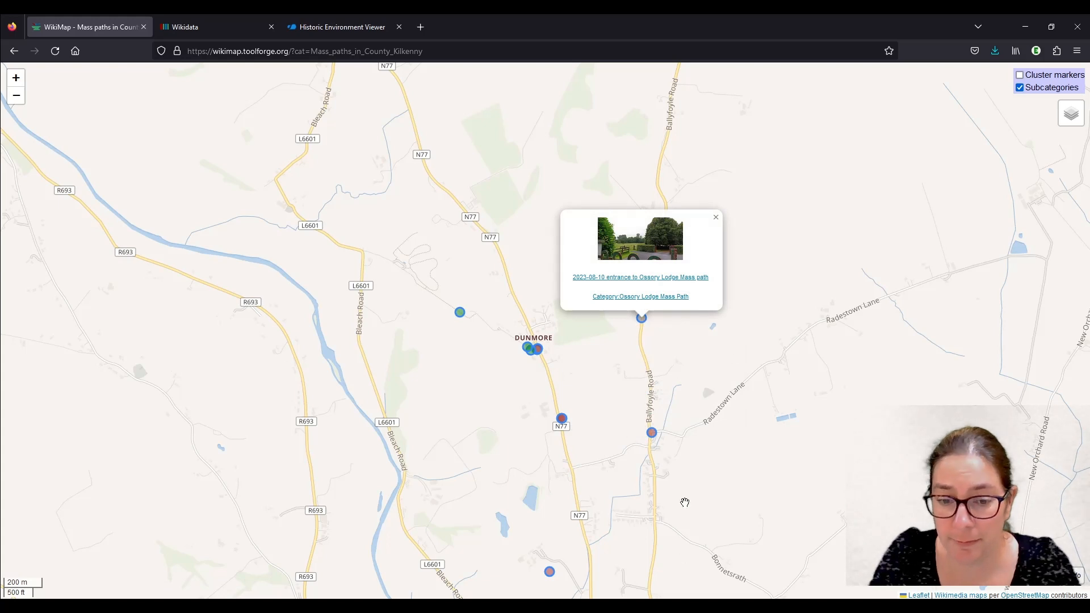
pyautogui.moveTo(684, 499); pyautogui.dragTo(687, 340)
pyautogui.click(552, 400)
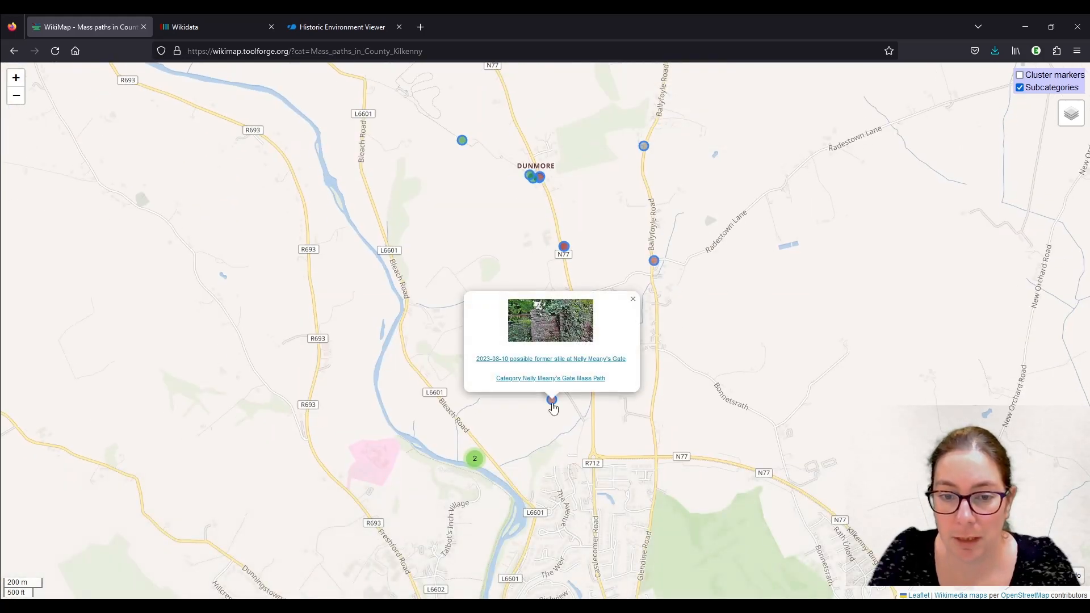
pyautogui.click(634, 299)
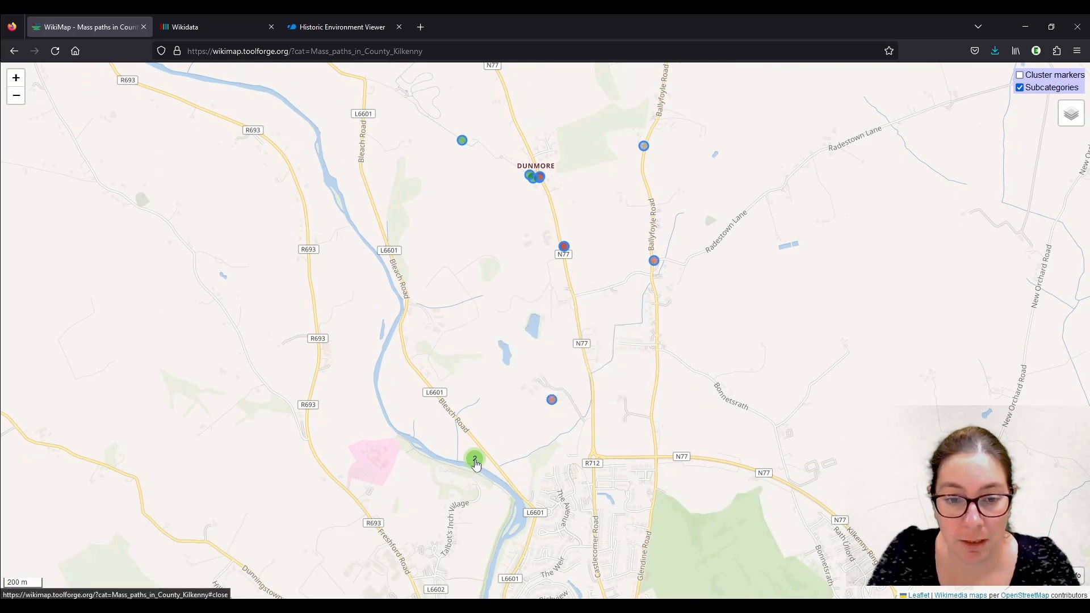
# - Preview the photos at the Kilkieran Cross - Johnswell Mass Path markers around Sandfordscourt Road
pyautogui.scroll(-1, 460, 380)
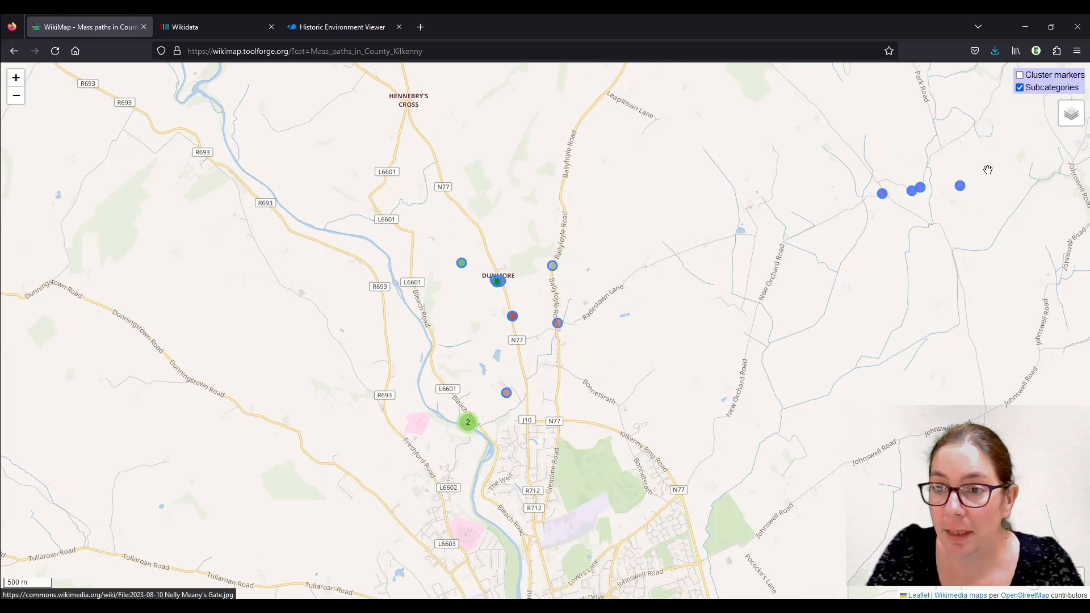
pyautogui.moveTo(966, 237); pyautogui.dragTo(665, 308)
pyautogui.doubleClick(665, 304)
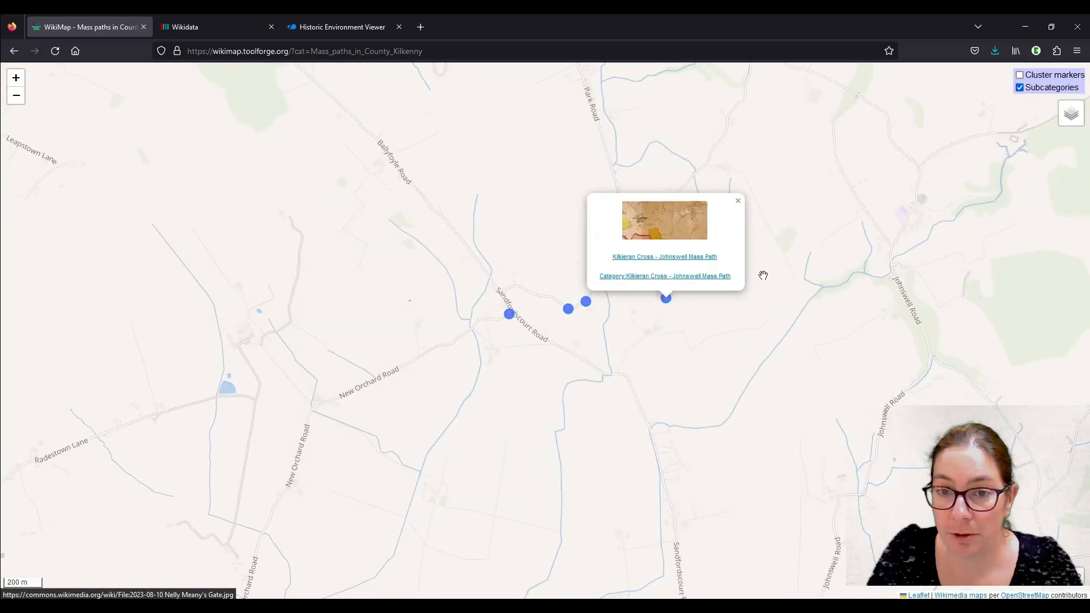
pyautogui.click(568, 309)
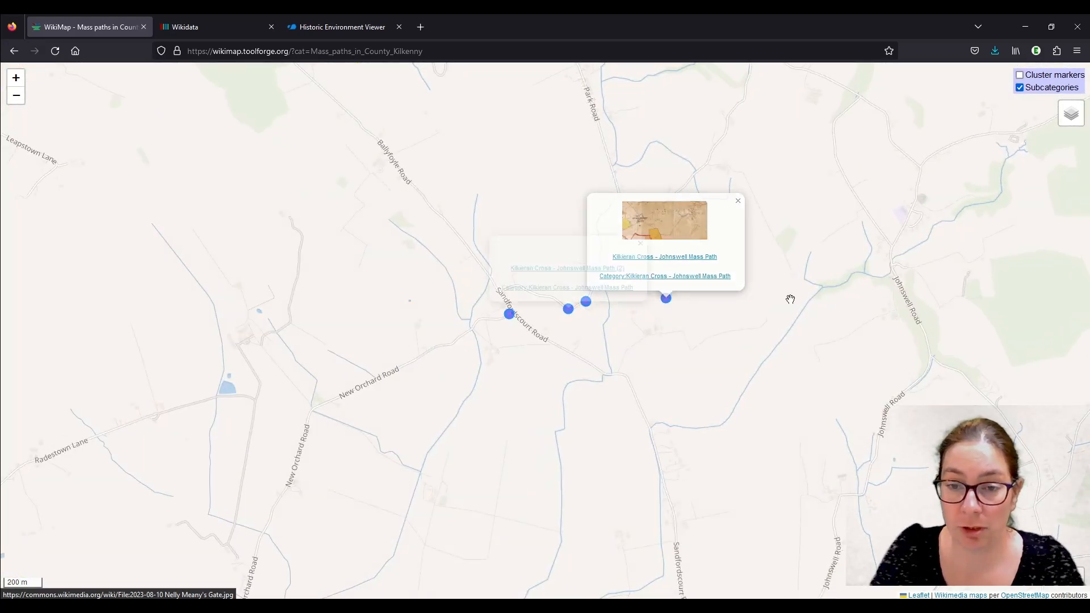
pyautogui.click(641, 195)
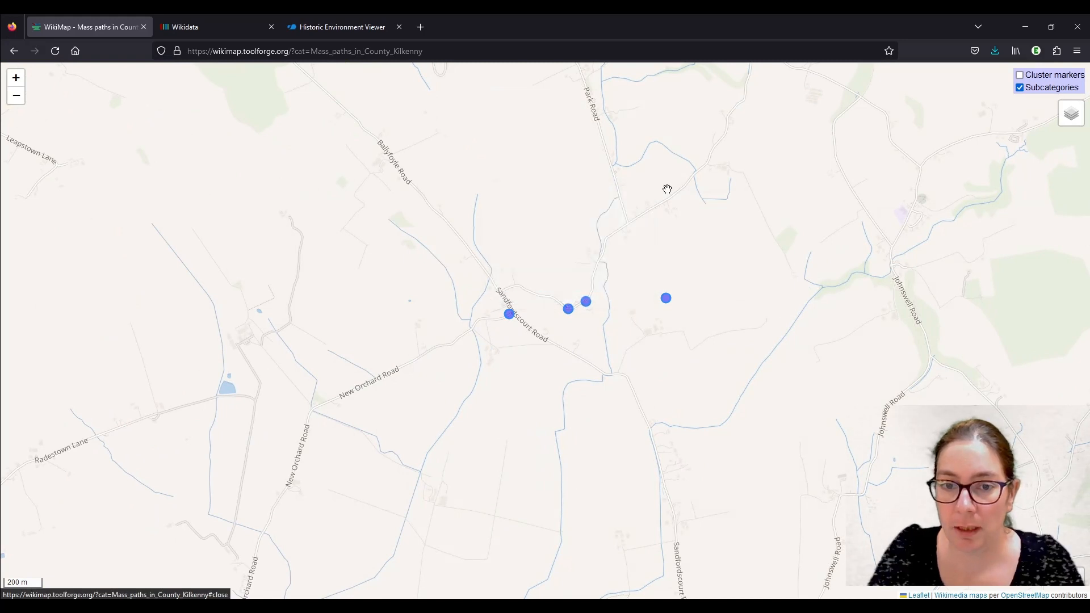
pyautogui.click(586, 303)
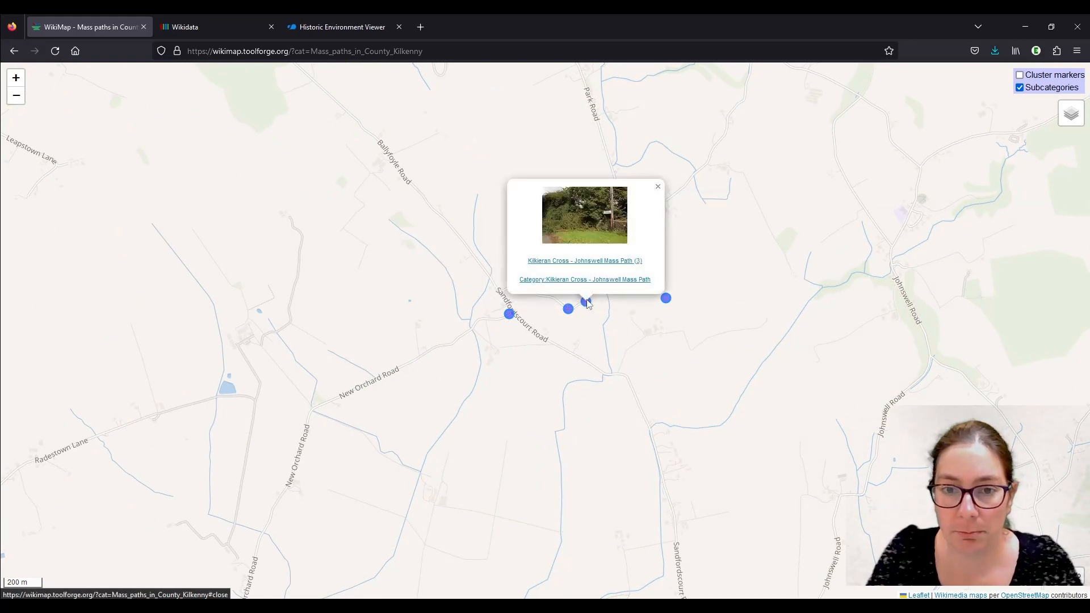
pyautogui.click(510, 316)
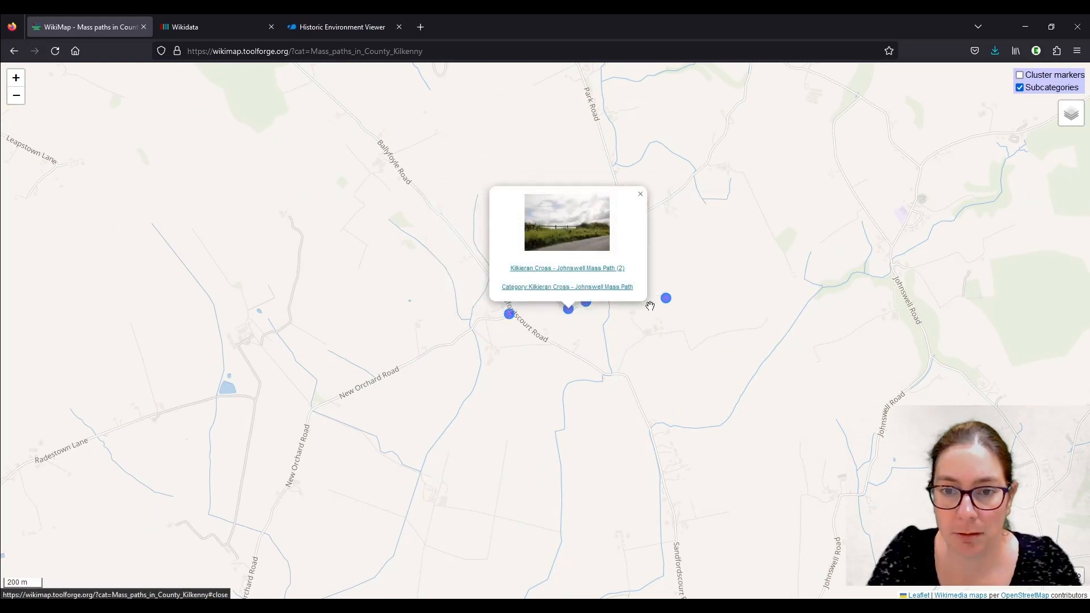
# - View the file page of the "Kilkieran Cross - Johnswell Mass Path" map scan from its easternmost marker and return to the map
pyautogui.click(666, 299)
pyautogui.click(680, 234)
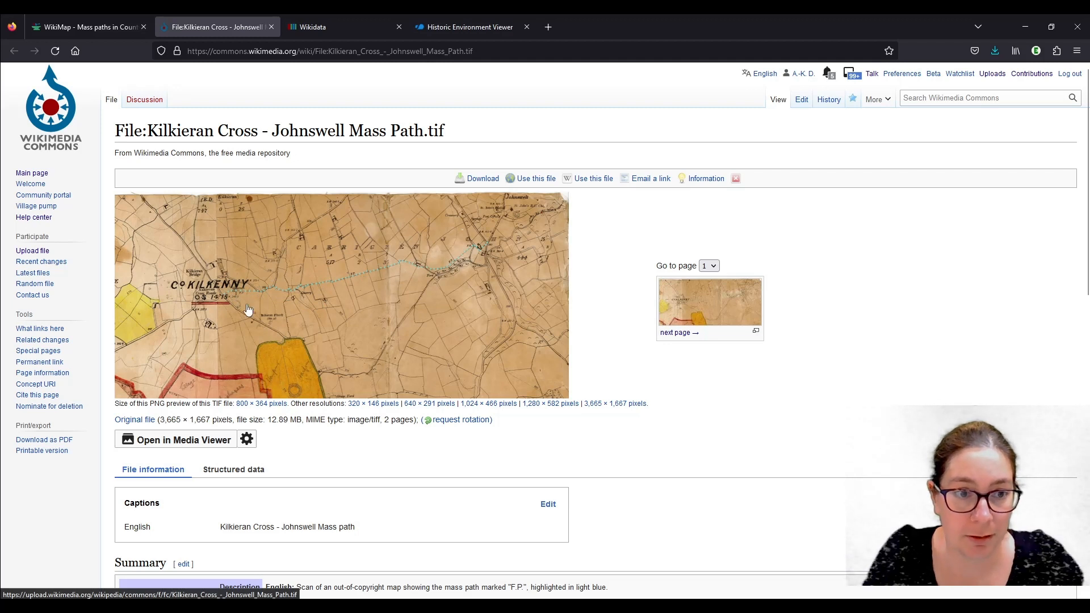
pyautogui.click(272, 28)
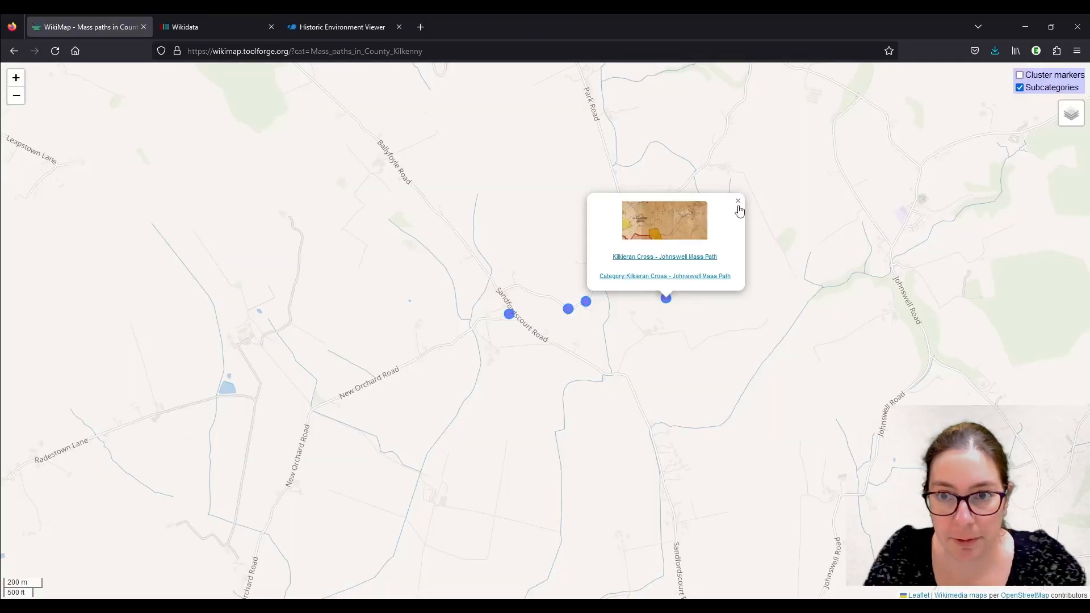
# - Preview the Charlie's Walk Dunmore marker north of Kilkenny on the map and return to the "Mass paths in County Kilkenny" category page
pyautogui.click(738, 203)
pyautogui.scroll(-1, 640, 377)
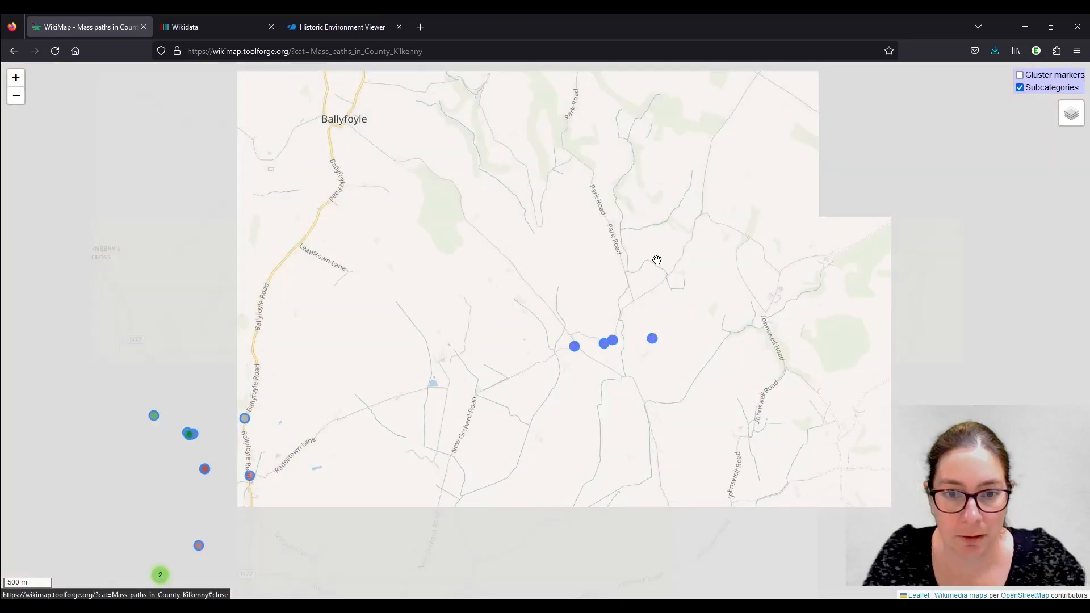
pyautogui.scroll(-3, 658, 260)
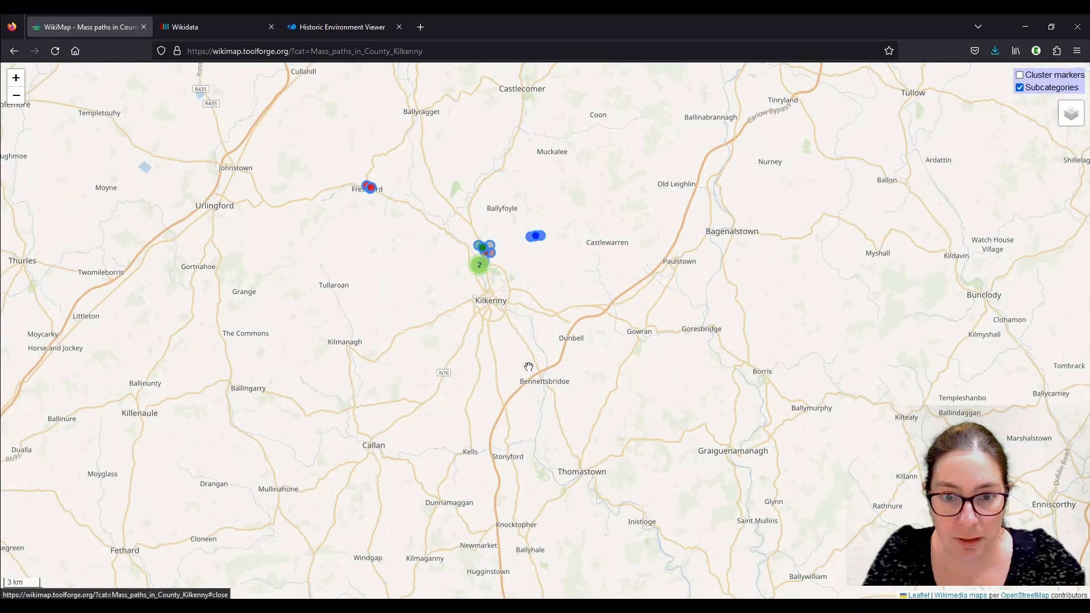
pyautogui.scroll(-1, 529, 367)
pyautogui.scroll(2, 514, 341)
pyautogui.click(508, 299)
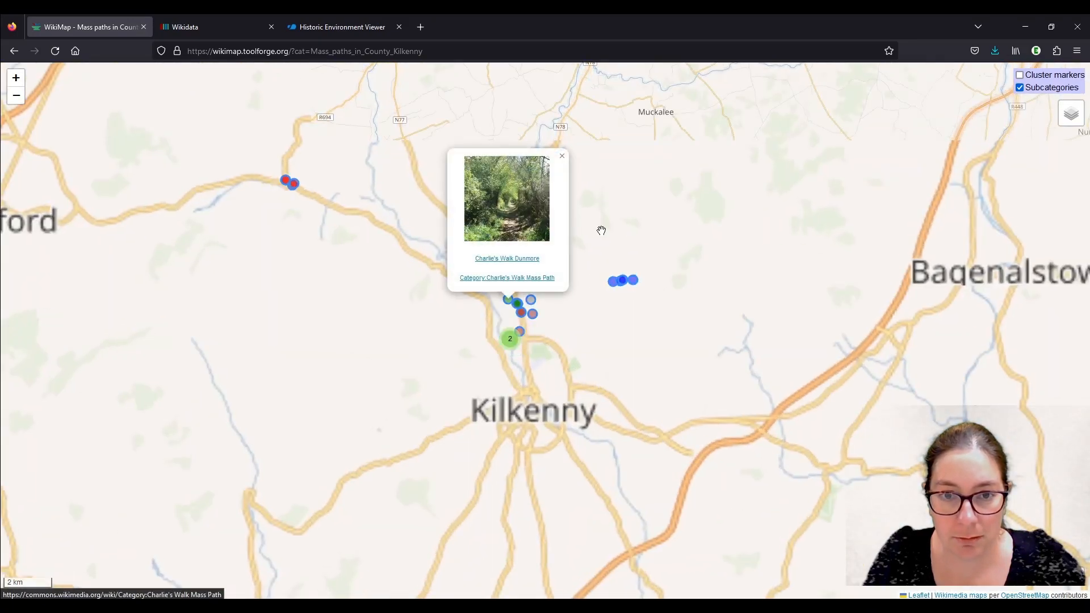
pyautogui.click(14, 51)
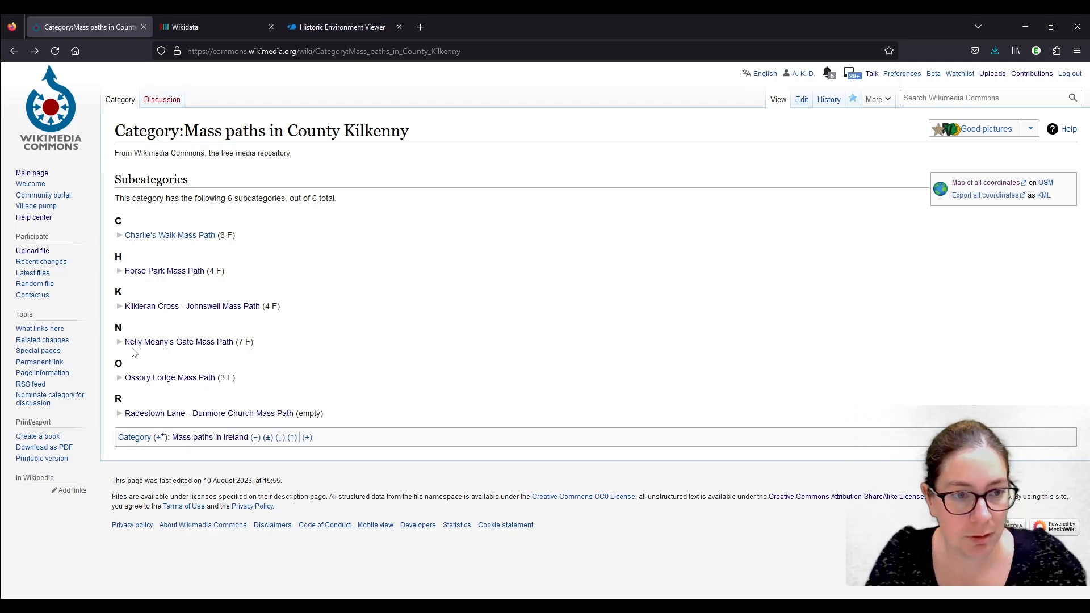
# - Copy the subcategory name "Nelly Meany's Gate Mass Path", search Wikidata for it and start a new item with that label
pyautogui.moveTo(126, 352); pyautogui.dragTo(235, 353)
pyautogui.hotkey('ctrl', 'c')
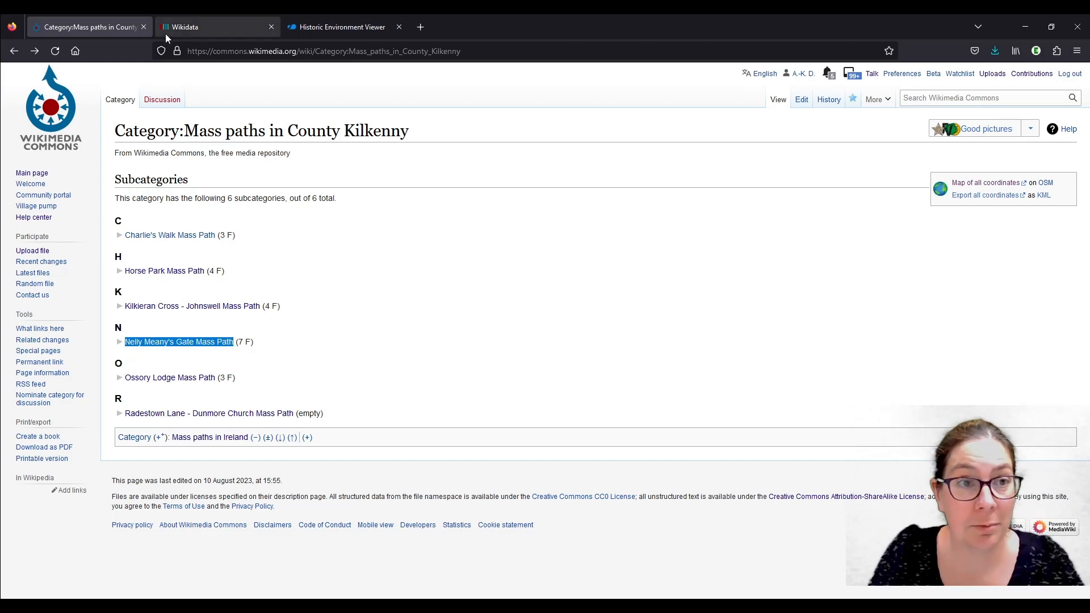
pyautogui.click(200, 25)
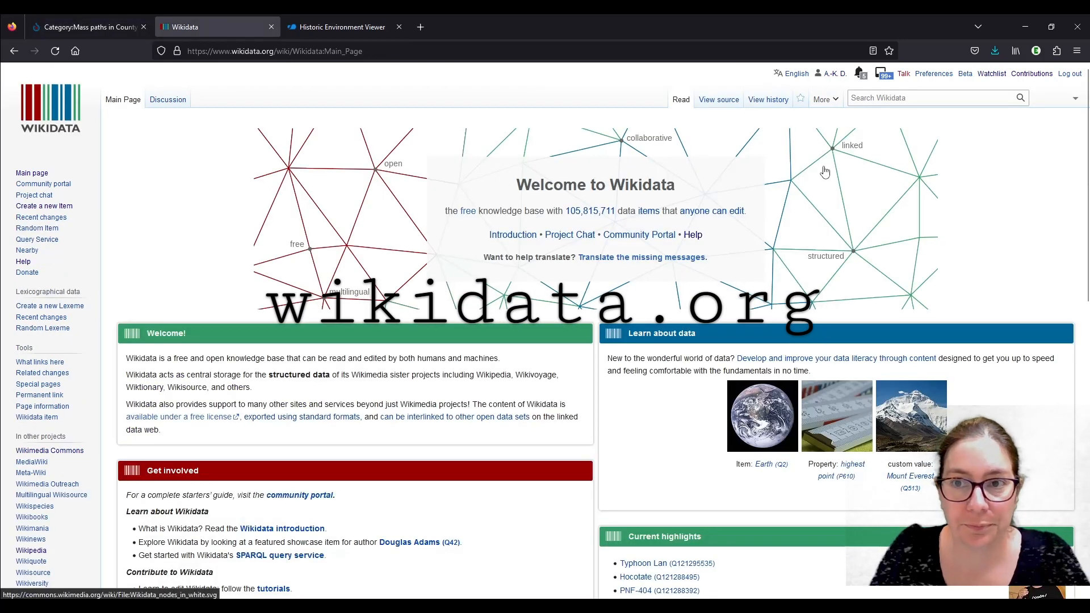
pyautogui.click(904, 100)
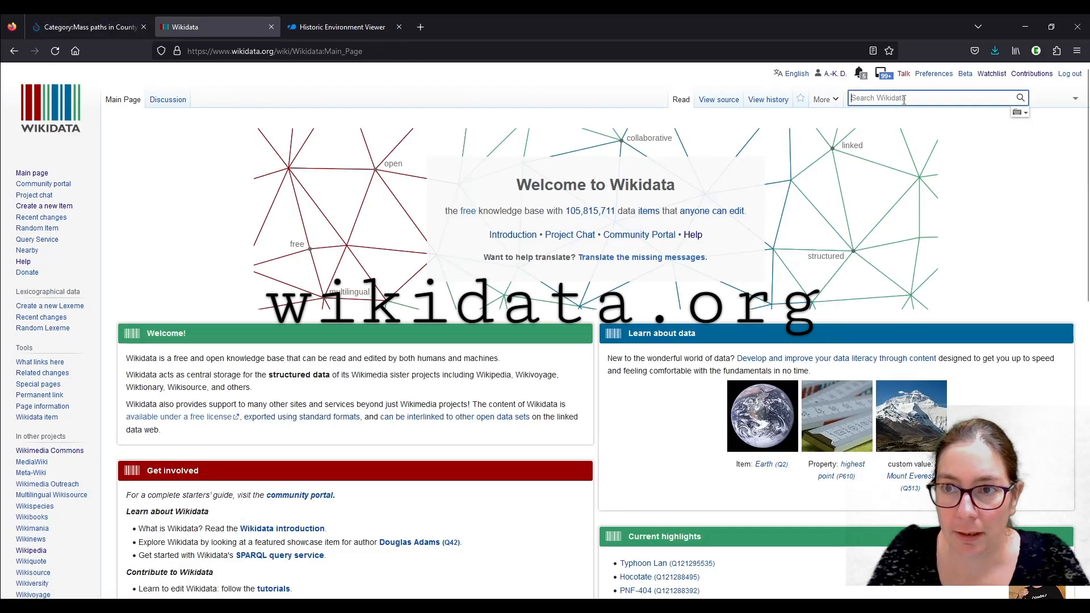
pyautogui.hotkey('ctrl', 'v')
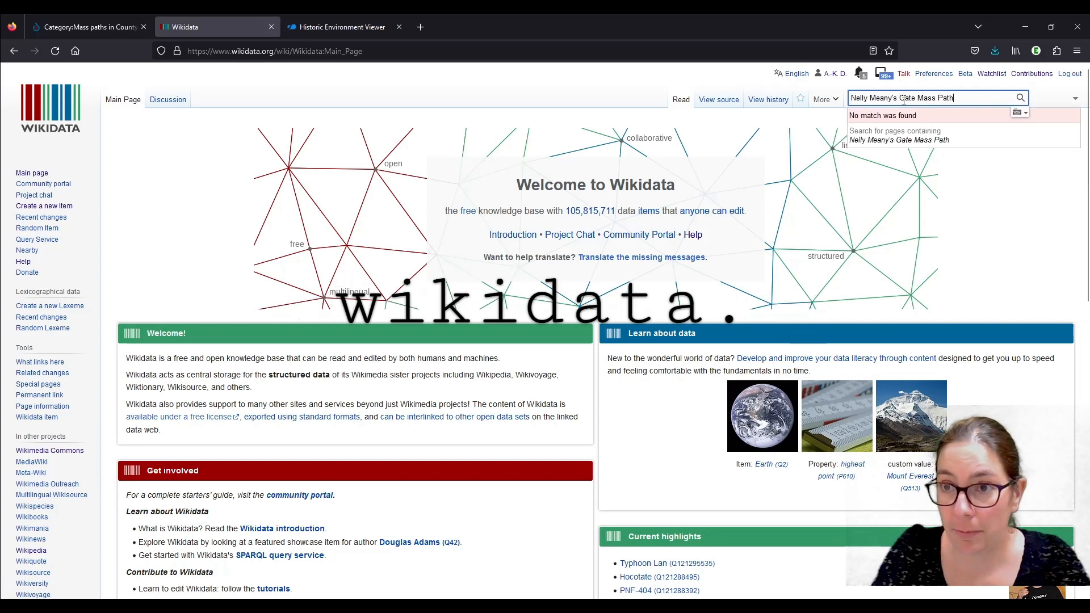
pyautogui.click(951, 138)
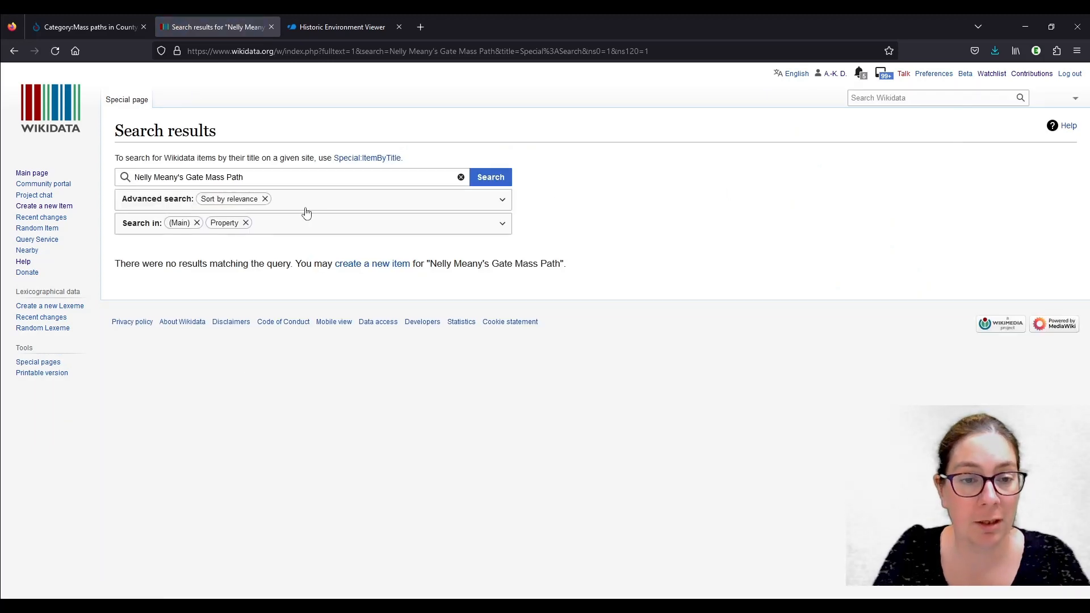
pyautogui.click(377, 274)
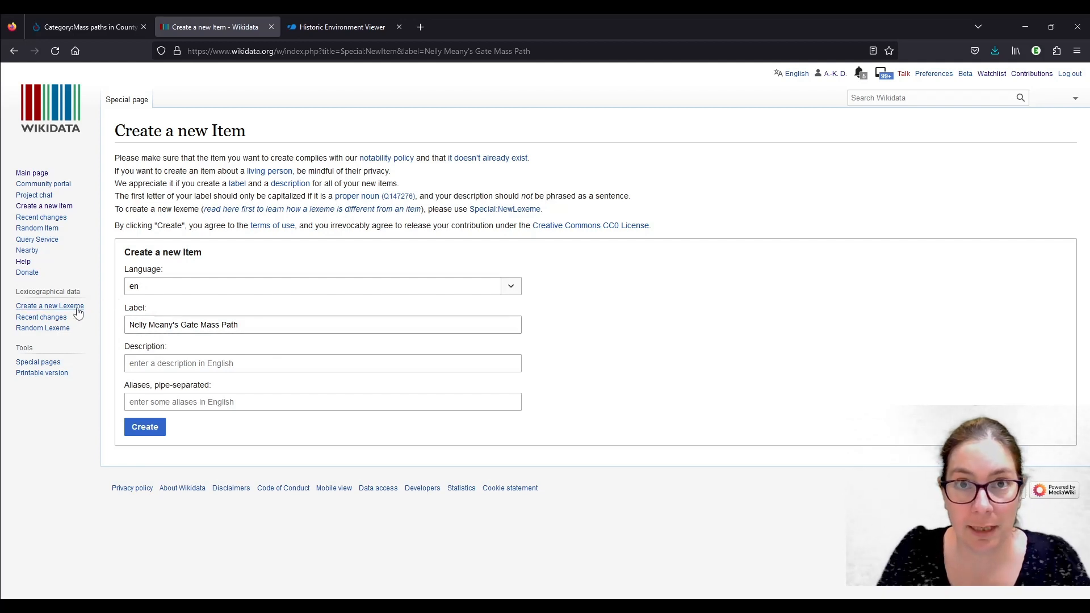
# - Describe the item as "former mass path leading from Radestown Lane to Dunmore Church (Holy Trinity Church) and Dunmore National School" and create it
pyautogui.click(172, 363)
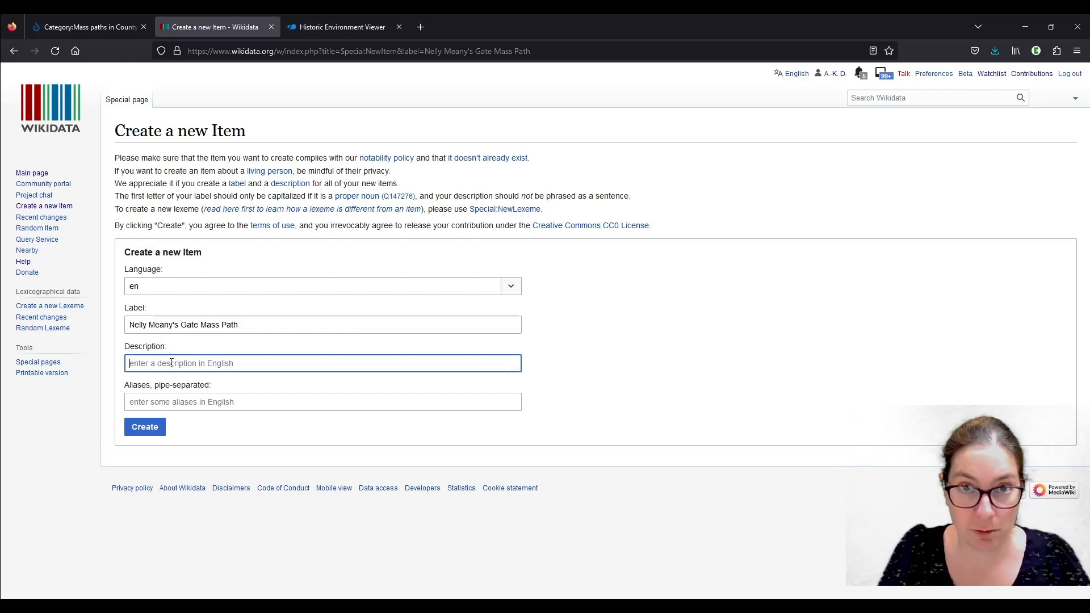
pyautogui.write('former ')
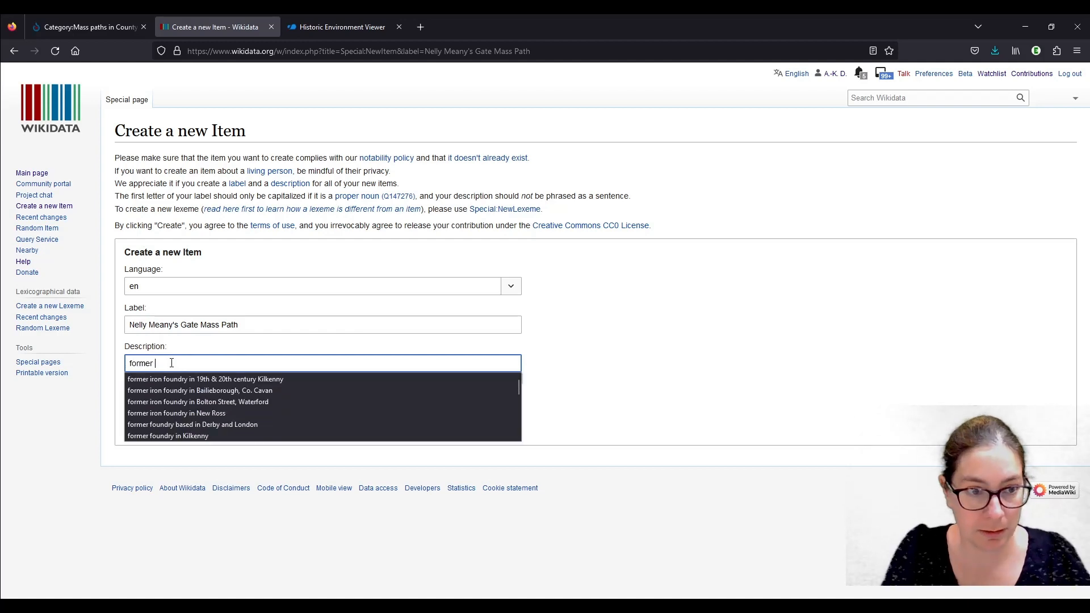
pyautogui.write('mass path')
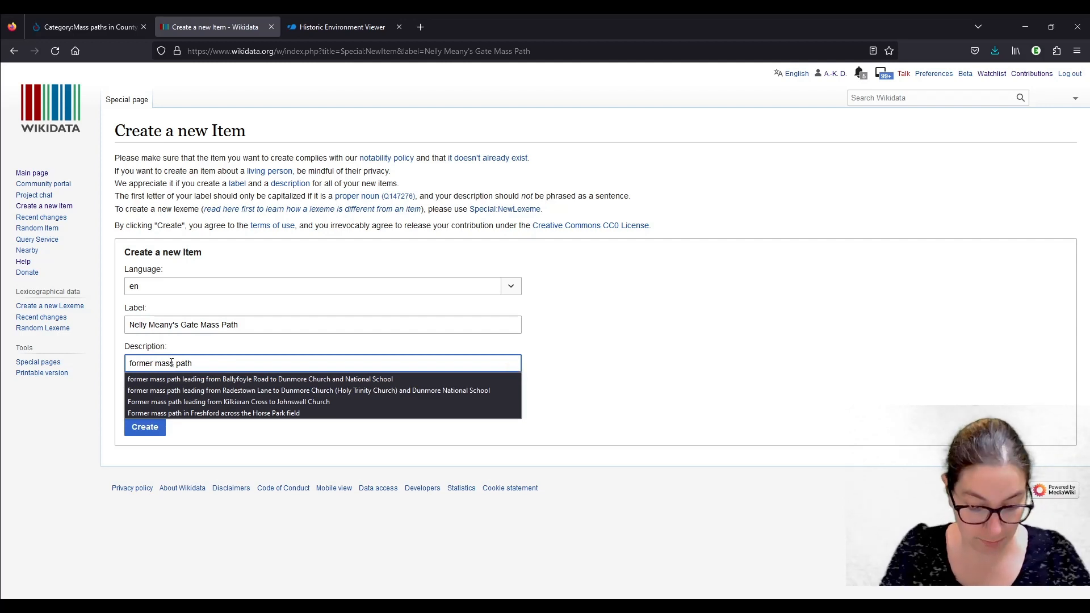
pyautogui.write('leadni')
pyautogui.press('BackSpace')
pyautogui.press('BackSpace')
pyautogui.write('in')
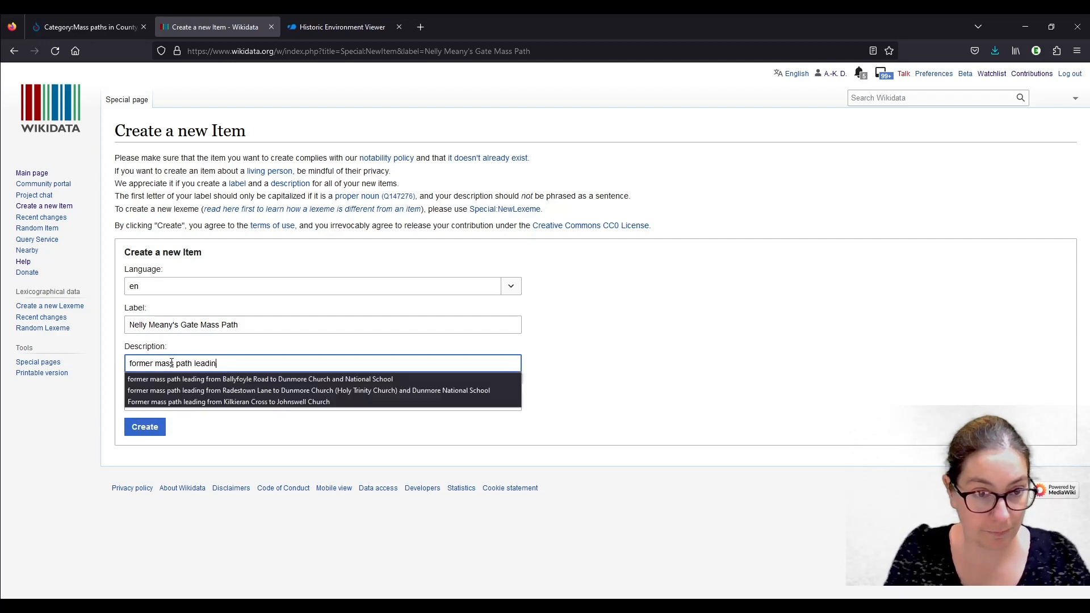
pyautogui.write('g from ')
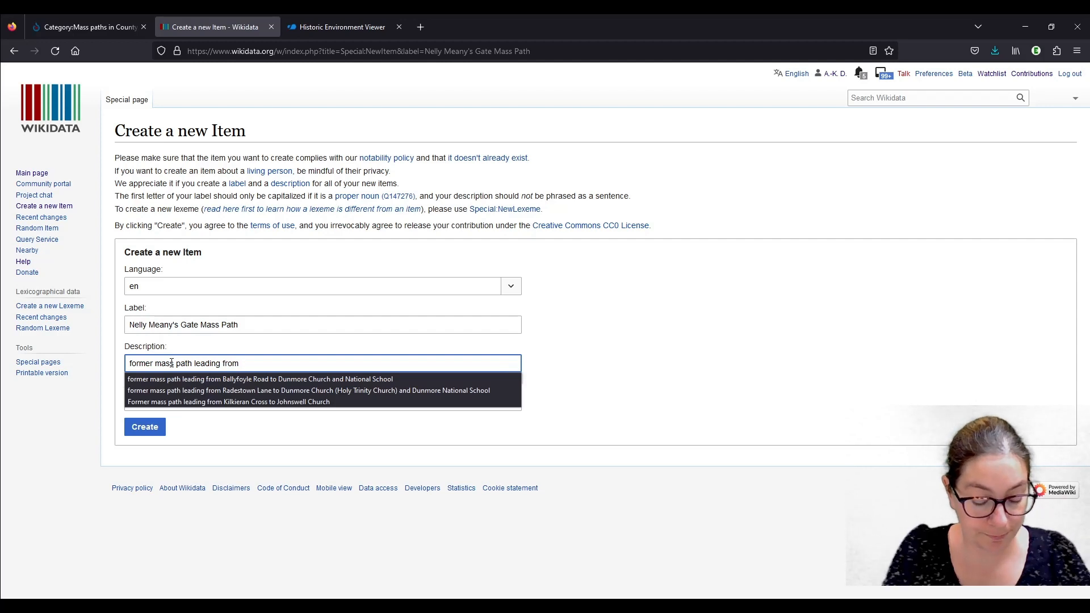
pyautogui.write('Radestown')
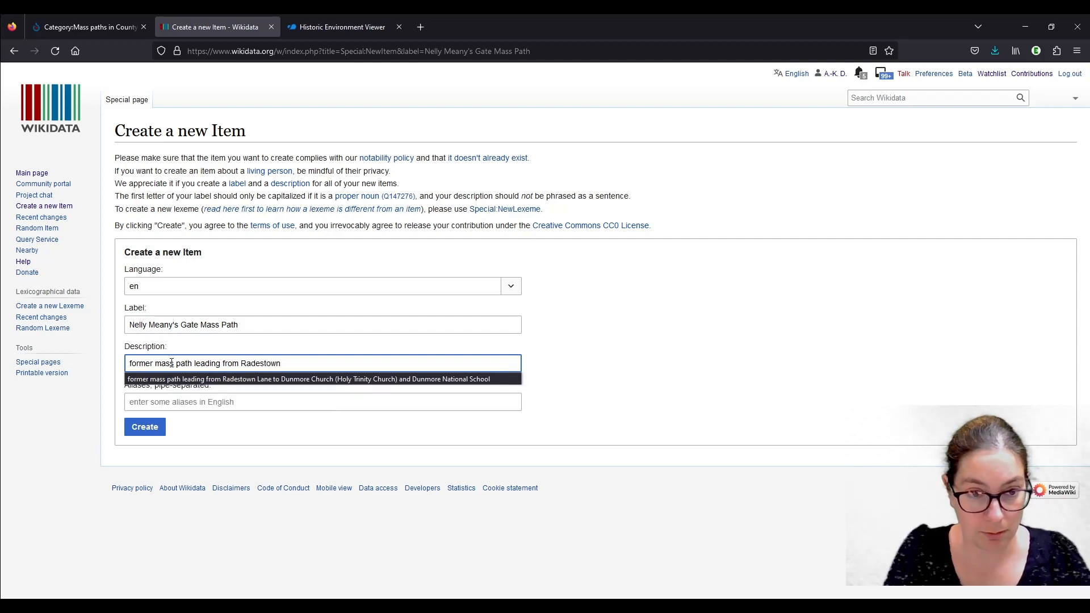
pyautogui.write(' Lane to ')
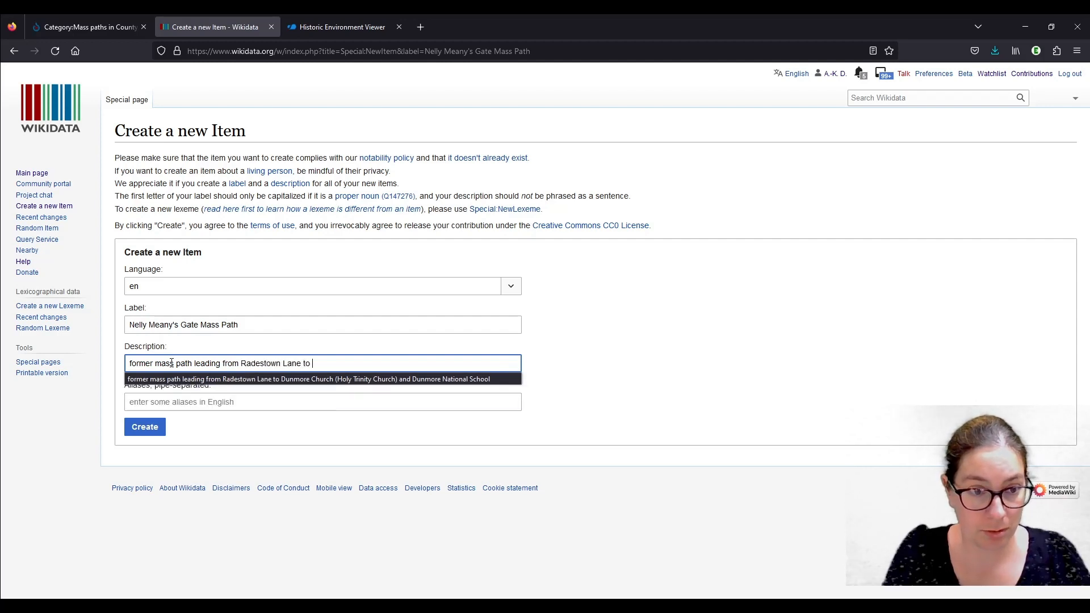
pyautogui.write('Dunmore Church')
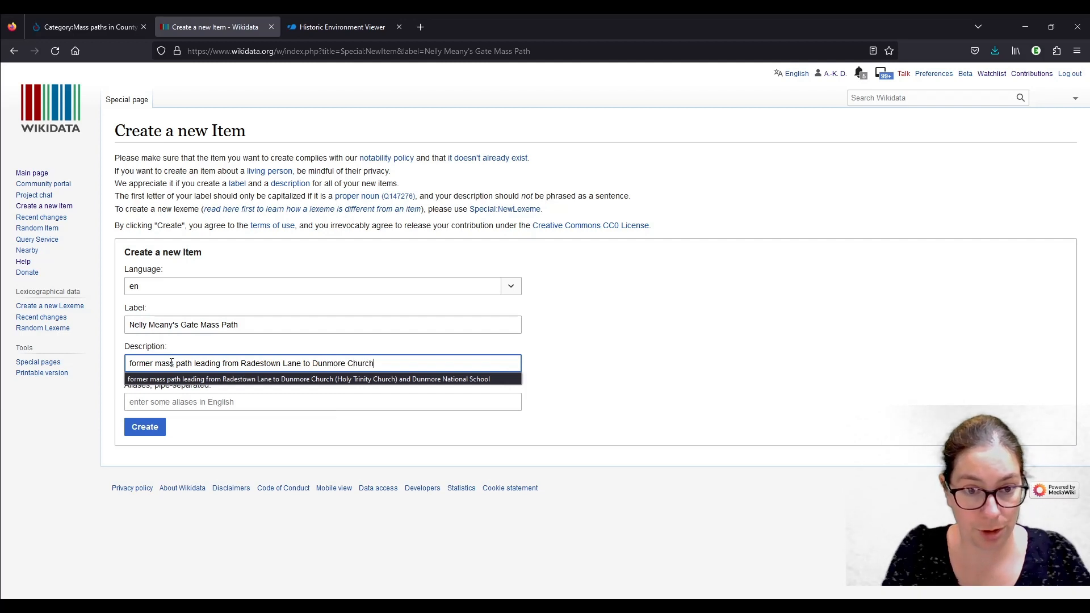
pyautogui.click(302, 379)
pyautogui.click(256, 403)
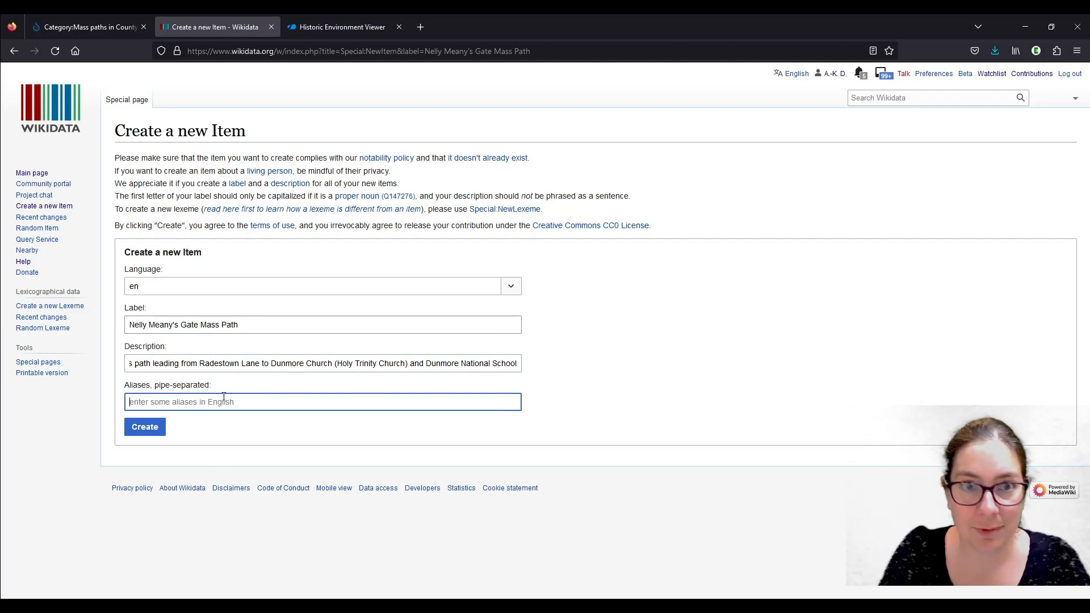
pyautogui.click(149, 430)
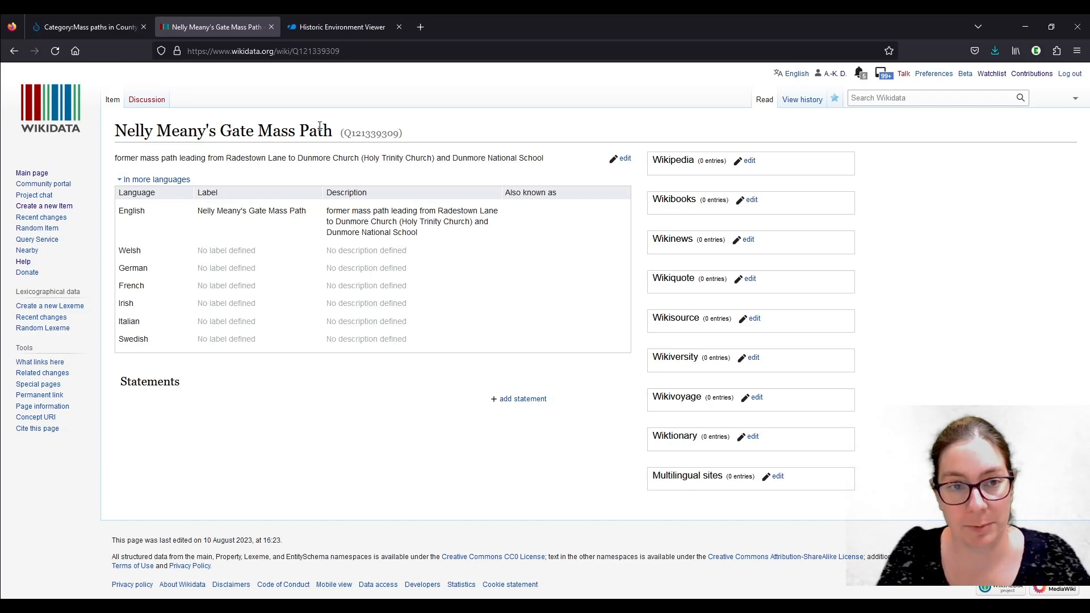
# - Examine the new item's Q identifier and the description below its title
pyautogui.moveTo(348, 133); pyautogui.dragTo(413, 135)
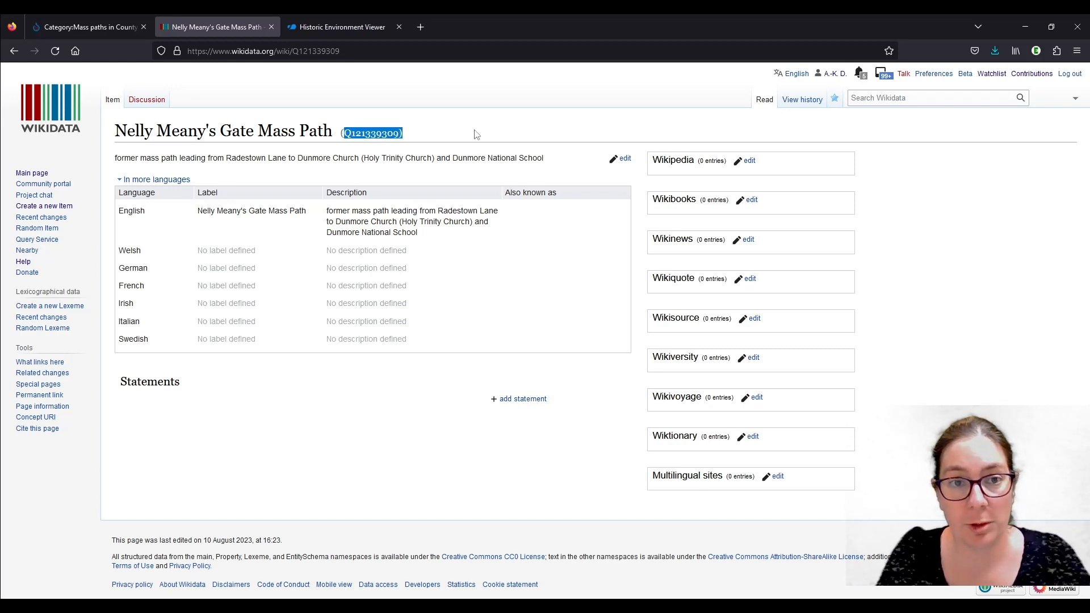
pyautogui.click(451, 143)
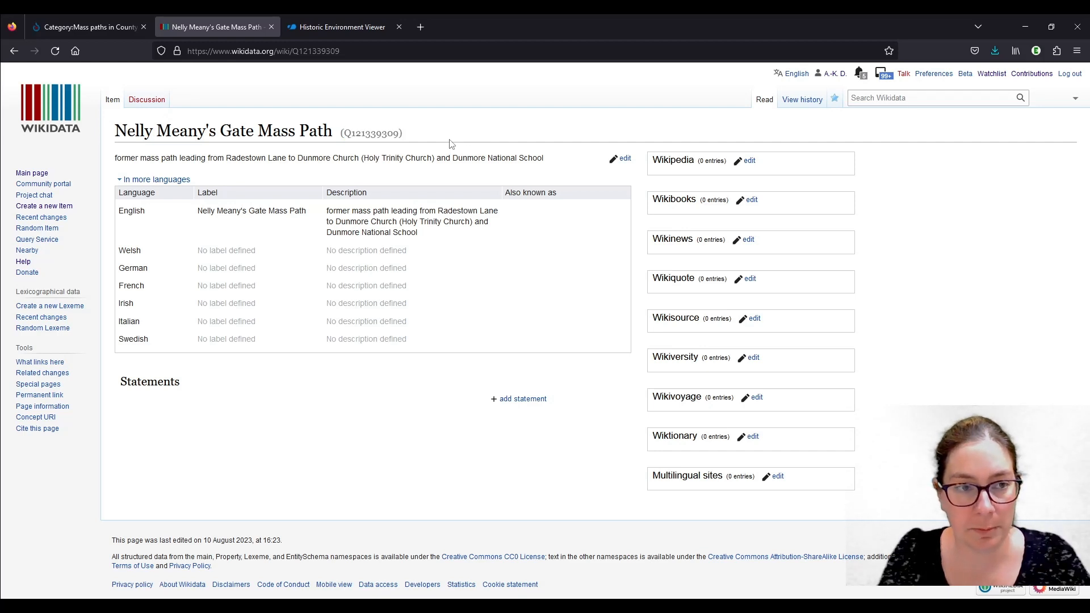
pyautogui.moveTo(115, 158); pyautogui.dragTo(562, 159)
pyautogui.click(569, 152)
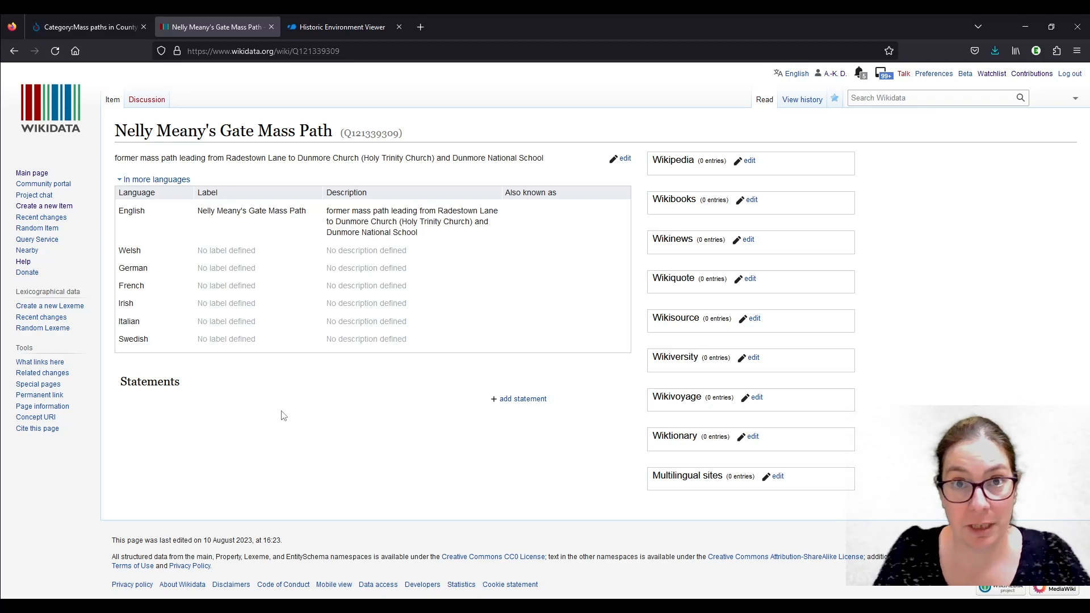
# - Add and publish an "instance of" statement with the value "mass path" on the Nelly Meany's Gate Mass Path item
pyautogui.click(531, 400)
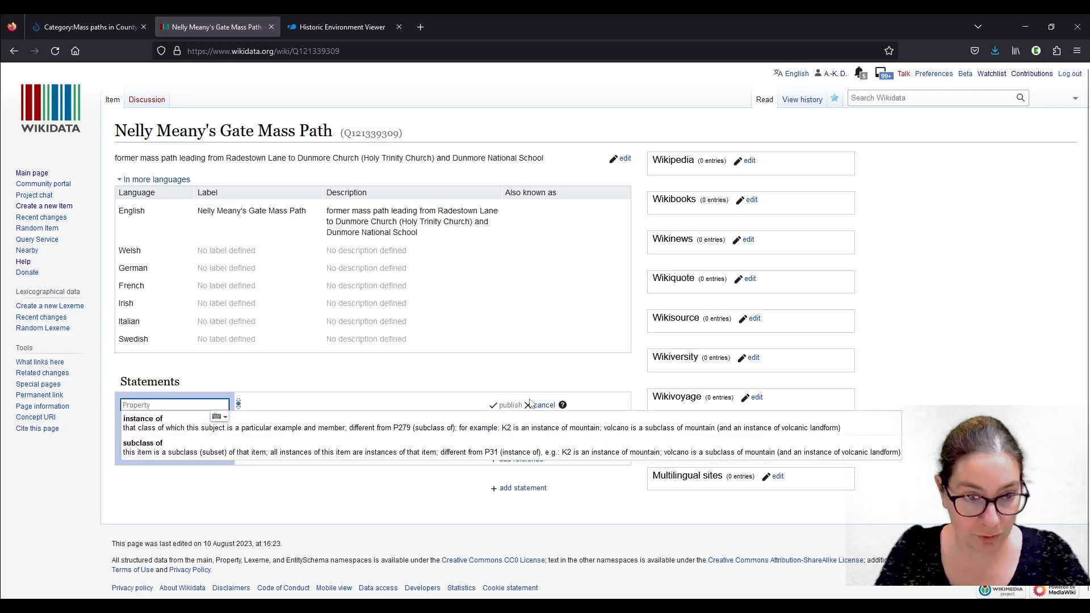
pyautogui.click(526, 423)
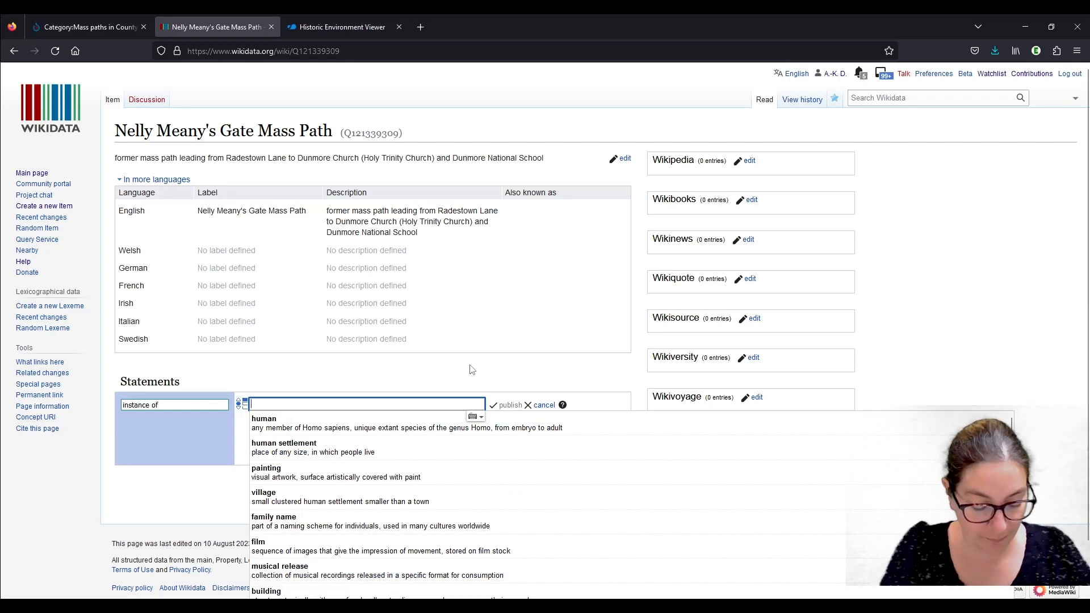
pyautogui.write('mass path')
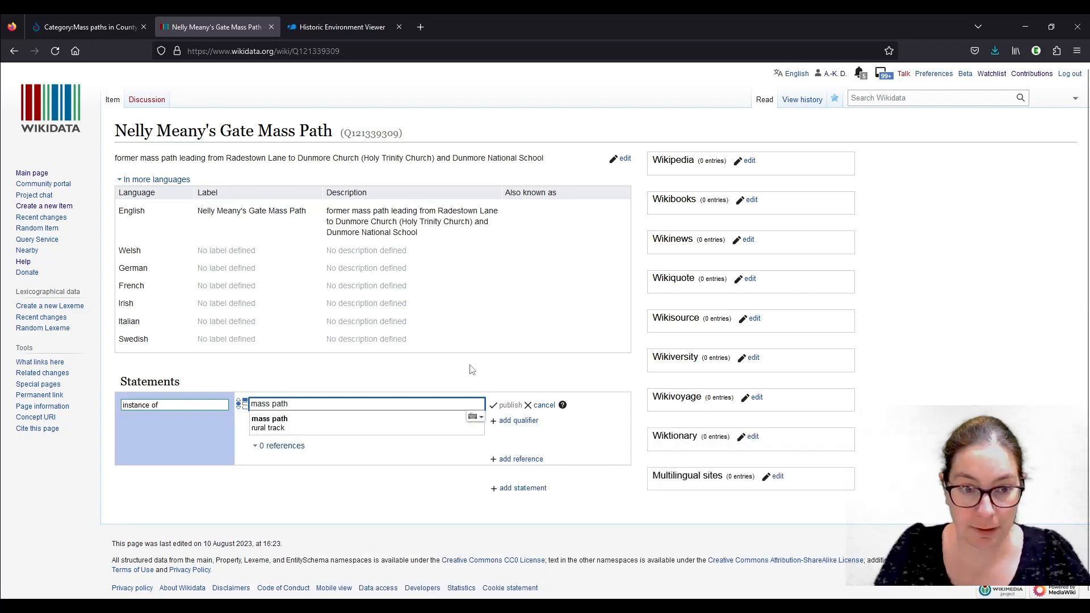
pyautogui.click(315, 420)
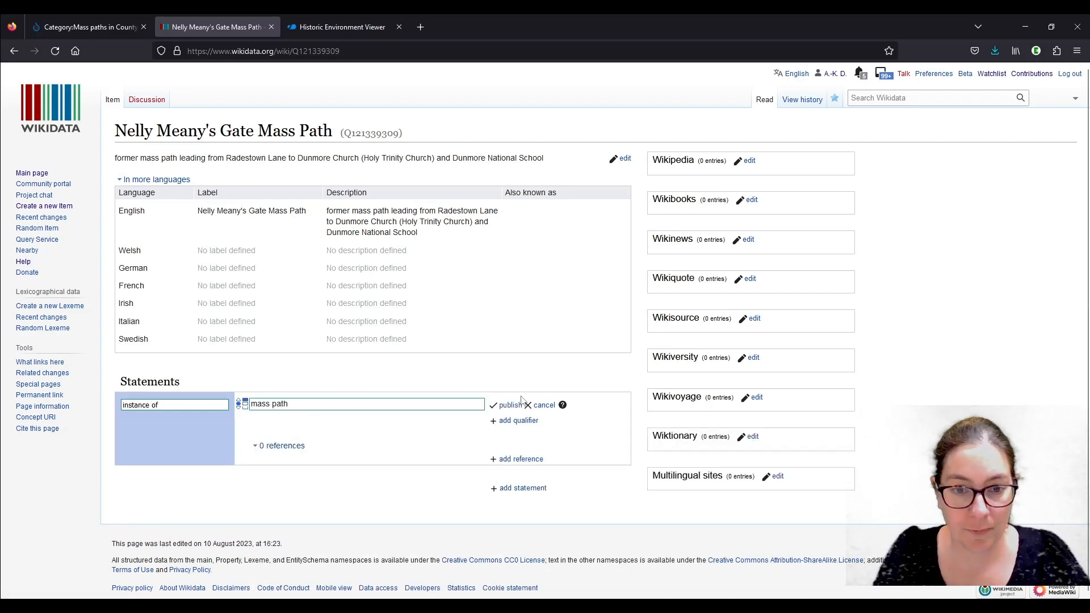
pyautogui.click(515, 405)
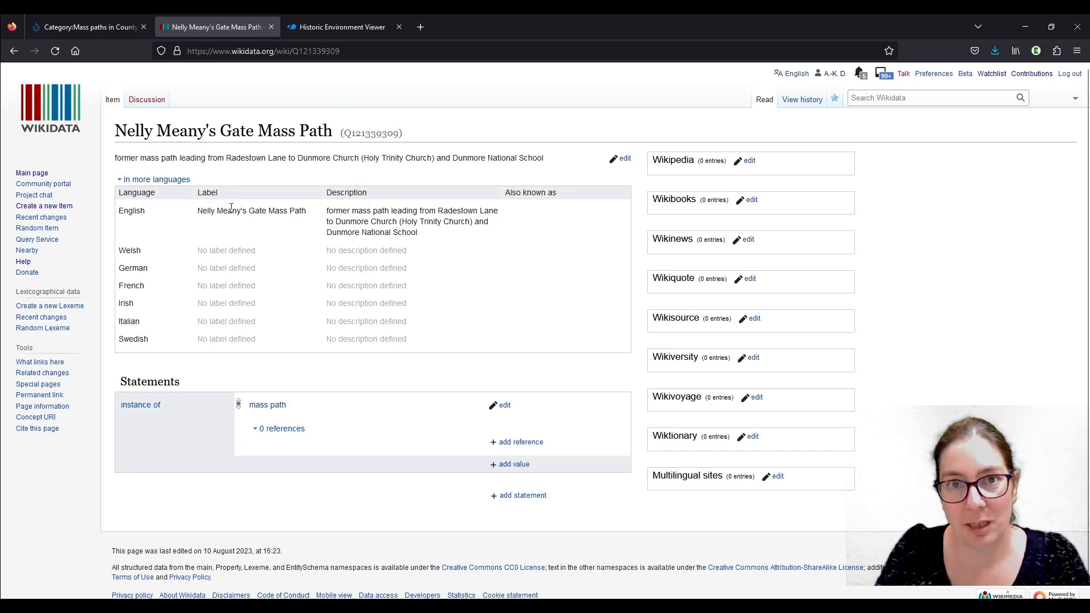
# - Review the English description in the item's language table
pyautogui.moveTo(327, 211); pyautogui.dragTo(423, 235)
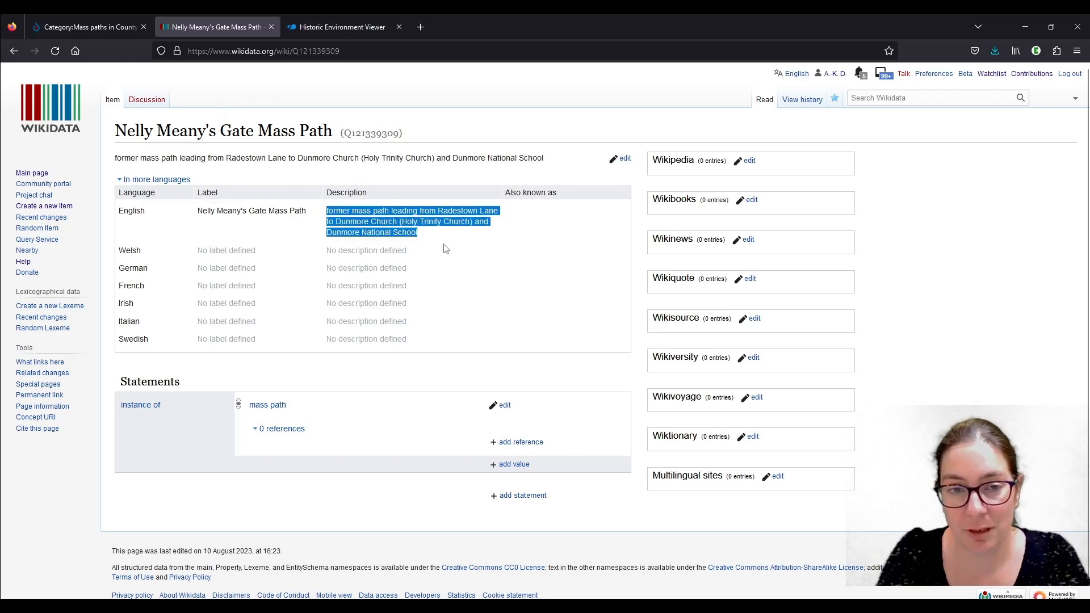
pyautogui.click(443, 229)
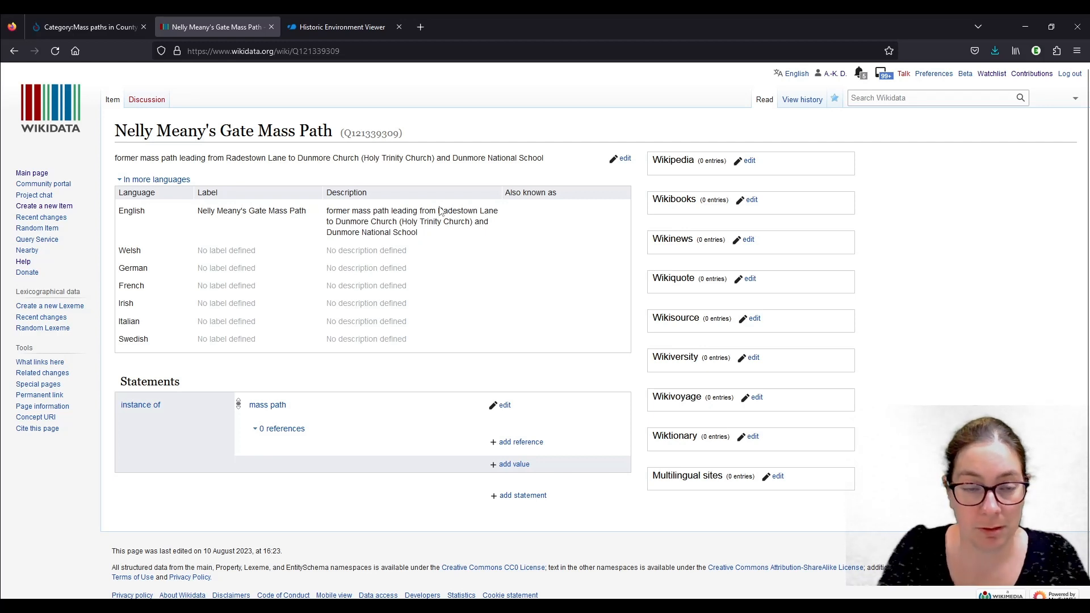
# - Add and publish a "country" statement with the value "Republic of Ireland" on the Nelly Meany's Gate Mass Path item
pyautogui.scroll(-1, 532, 301)
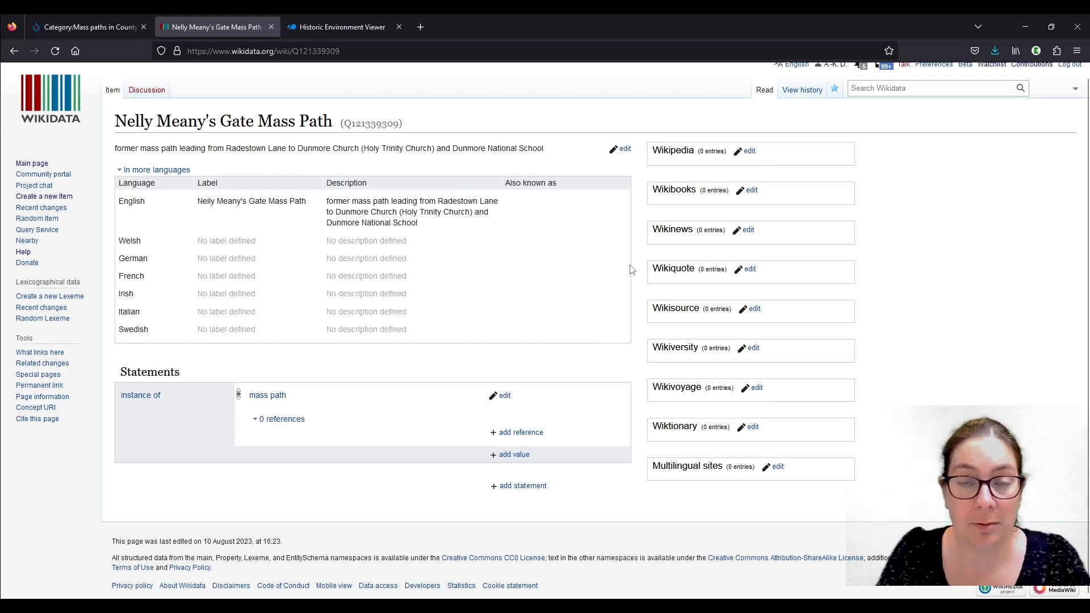
pyautogui.click(535, 487)
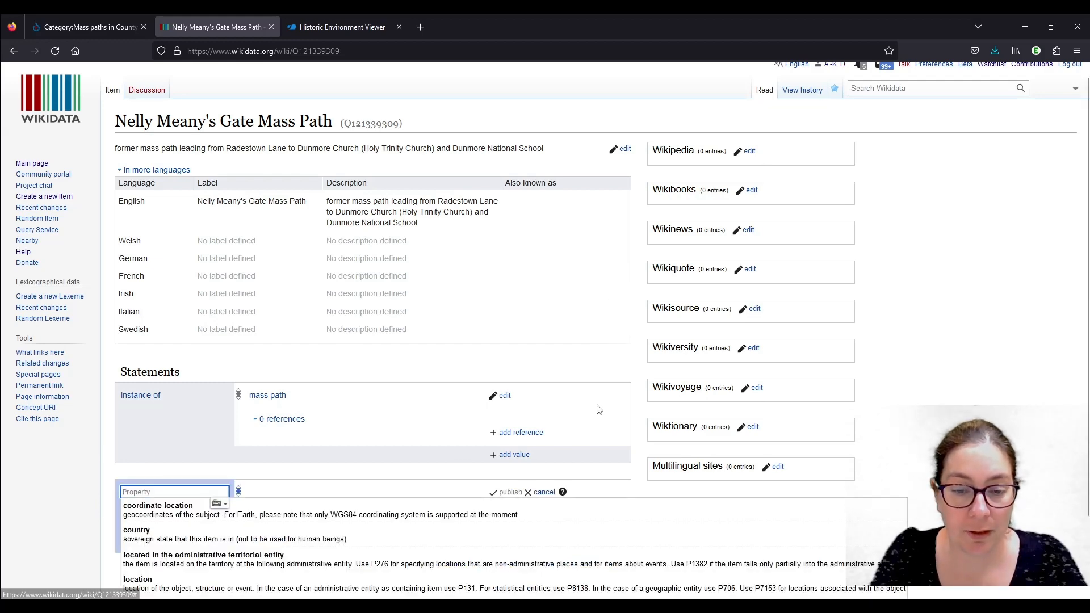
pyautogui.scroll(-3, 596, 327)
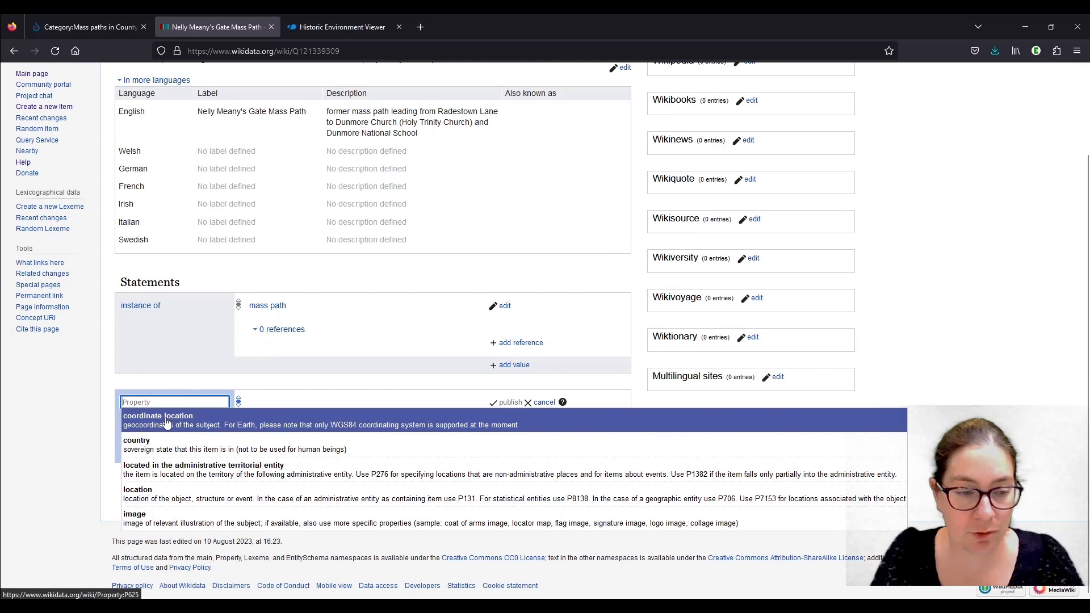
pyautogui.click(160, 452)
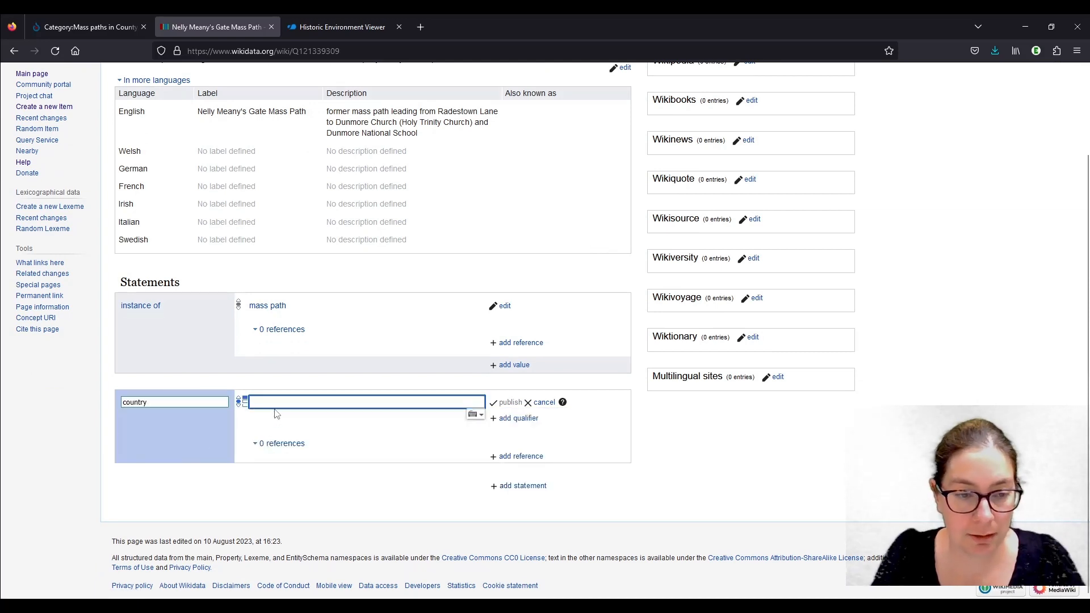
pyautogui.write('Rep')
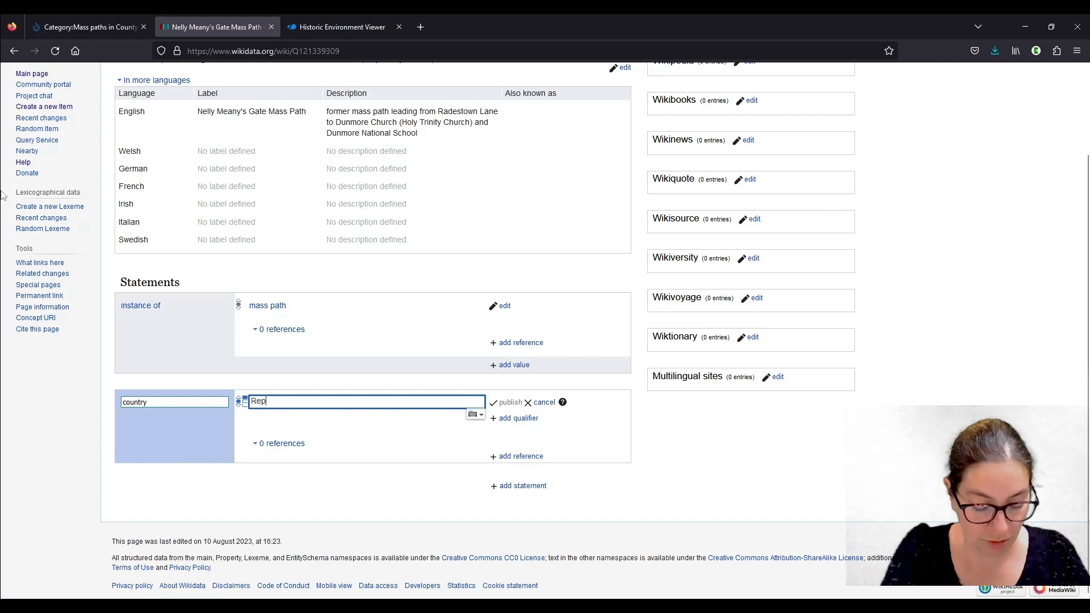
pyautogui.write('ublic of Ire')
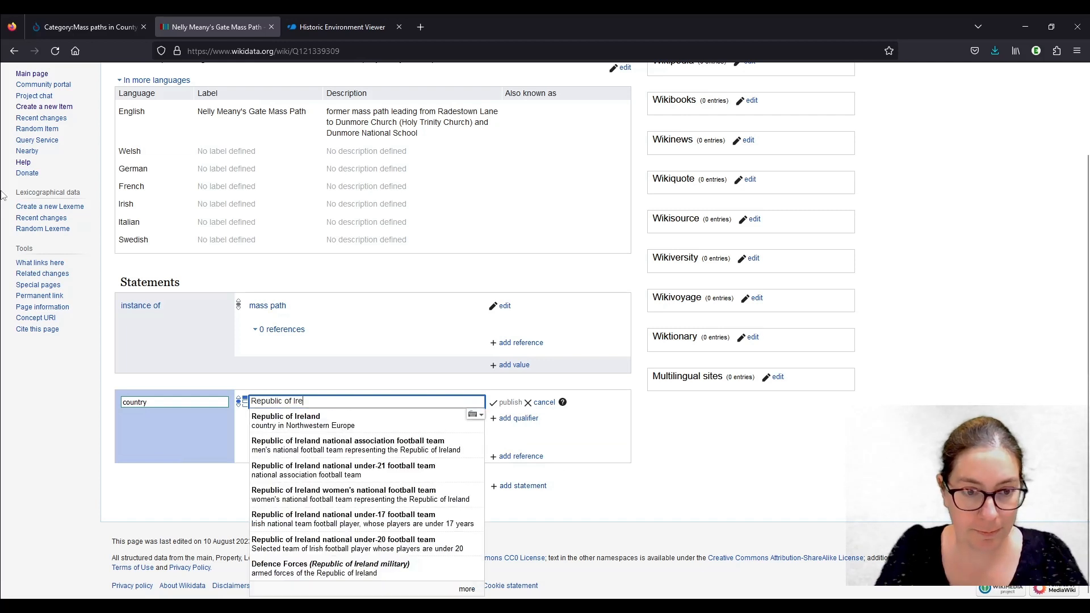
pyautogui.click(315, 423)
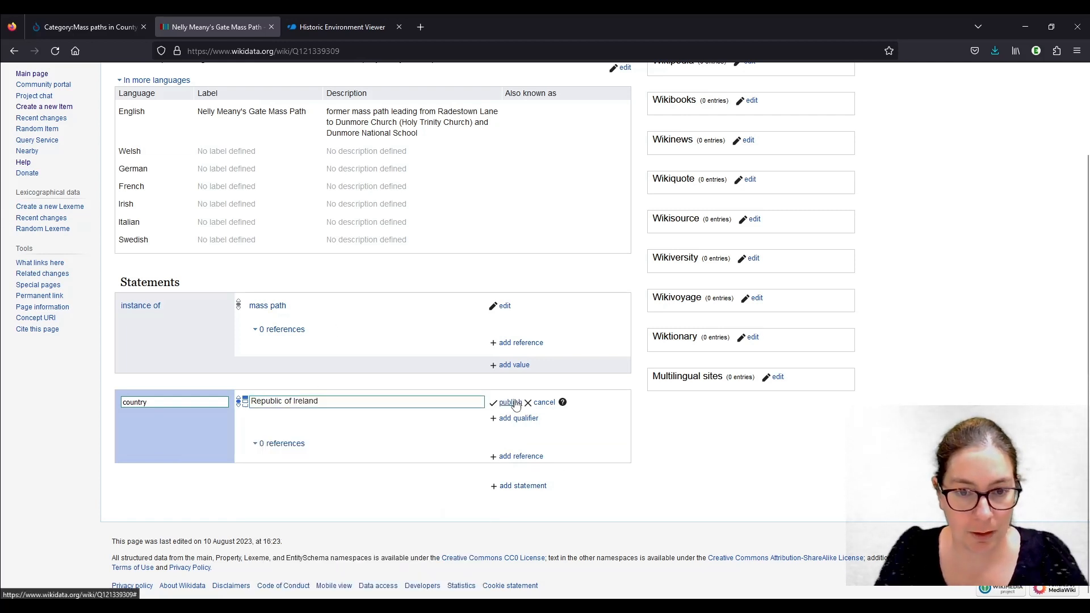
pyautogui.click(509, 403)
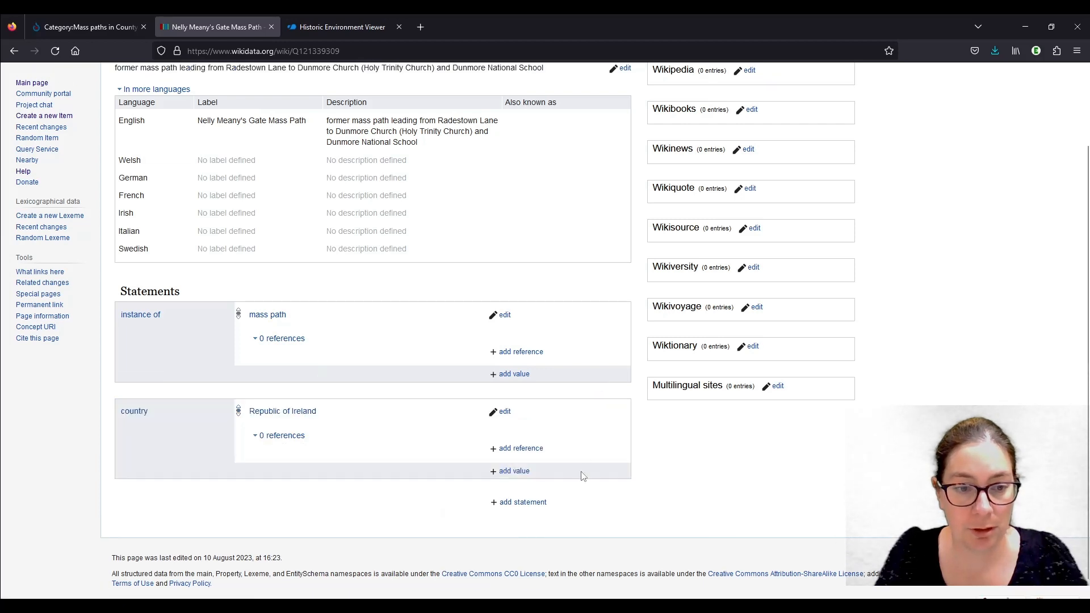
# - Add and publish a "located in the administrative territorial entity" statement with the value "County Kilkenny"
pyautogui.click(522, 502)
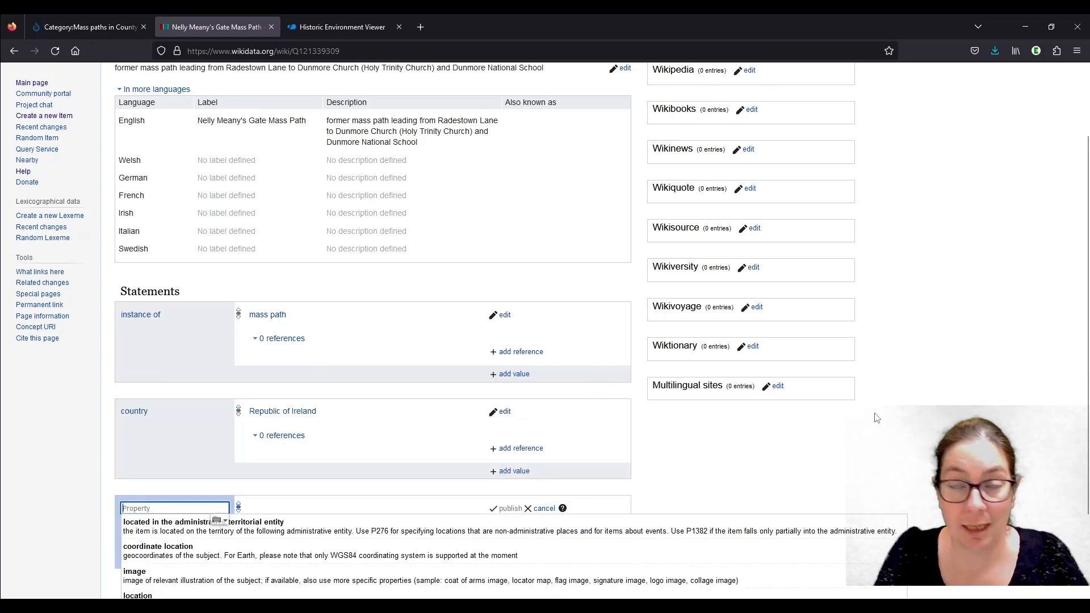
pyautogui.scroll(-2, 878, 414)
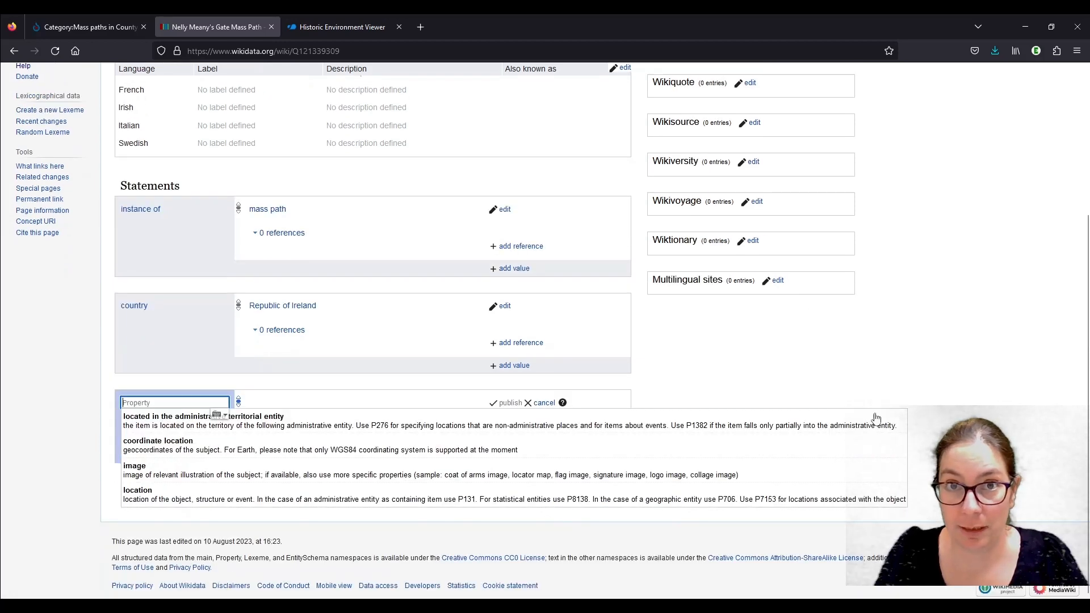
pyautogui.click(317, 427)
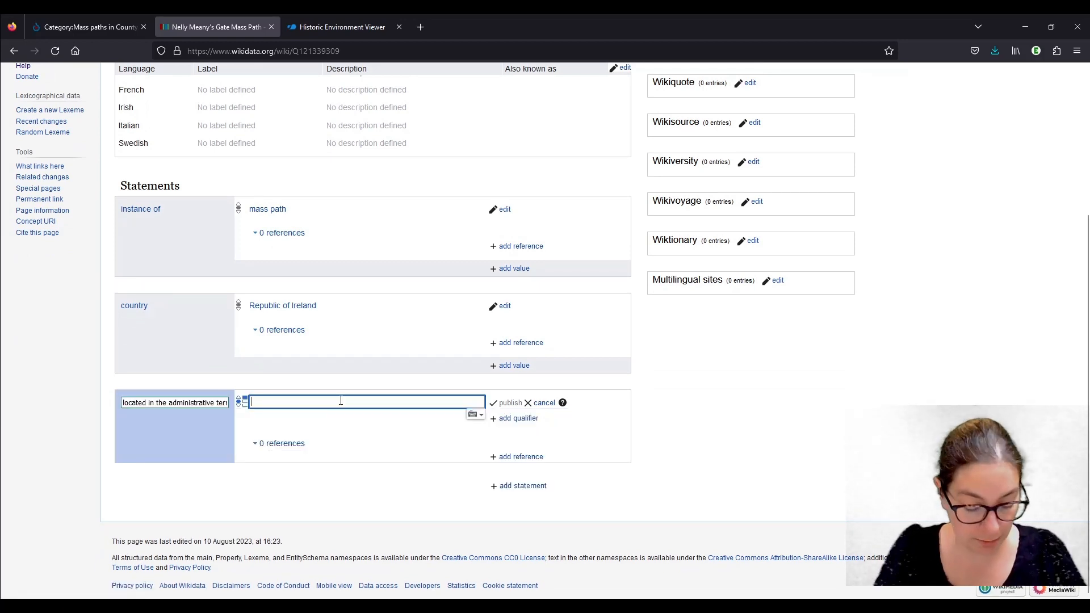
pyautogui.write('County Kilkenny')
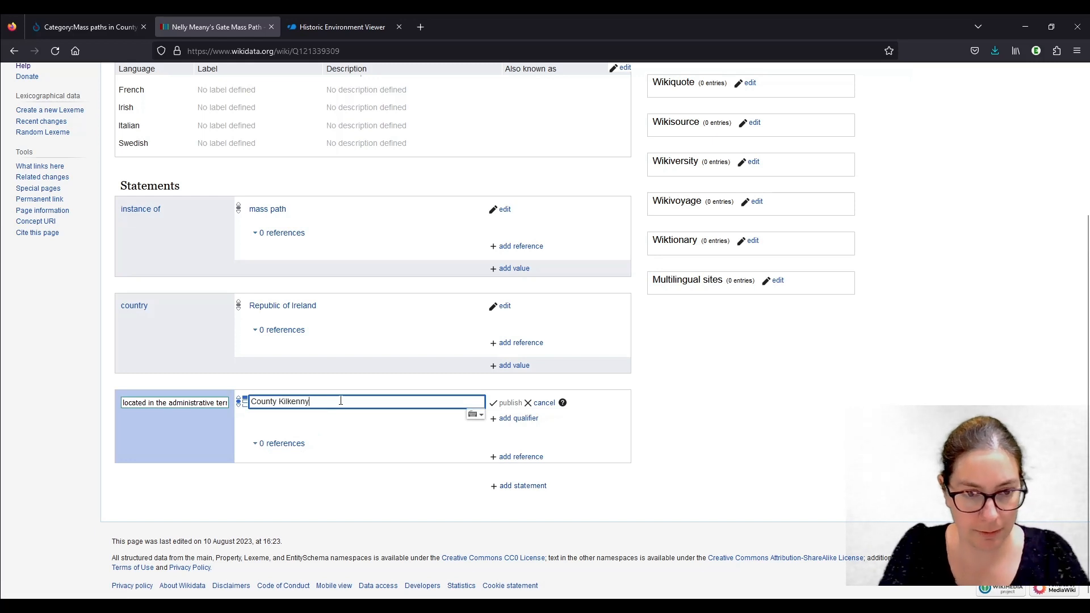
pyautogui.click(348, 423)
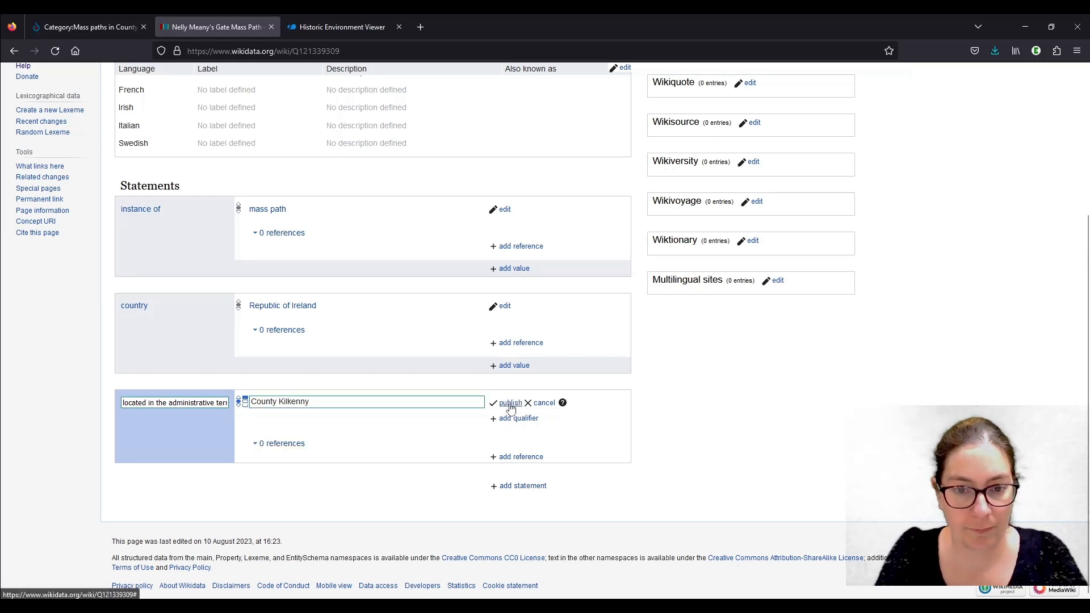
pyautogui.click(509, 403)
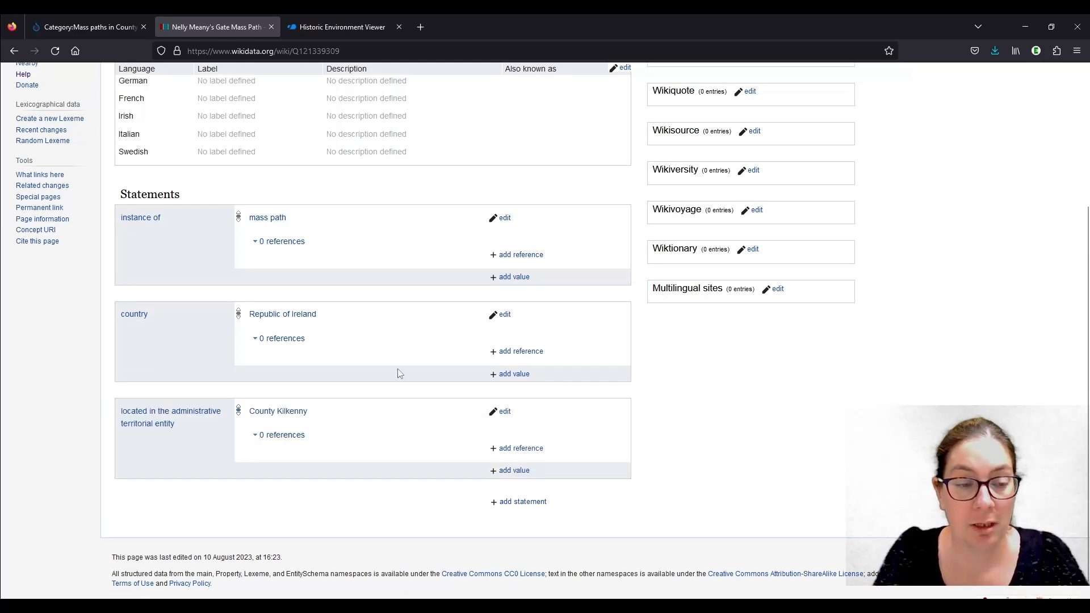
# - Start a "coordinate location" statement and open openstreetmap.org in a new browser tab
pyautogui.click(523, 503)
pyautogui.write('coordinate')
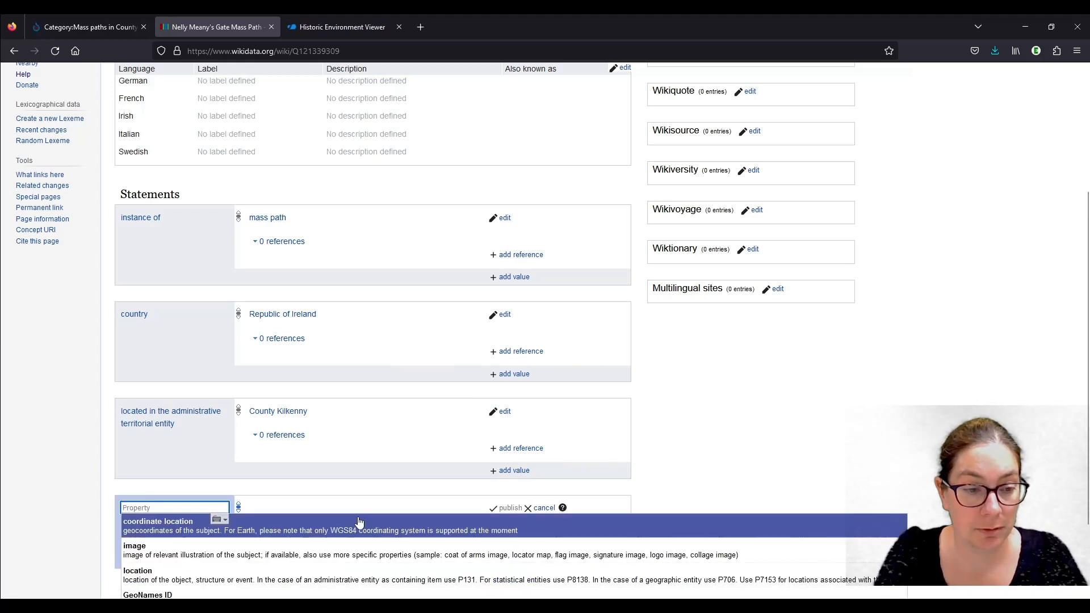
pyautogui.click(360, 519)
pyautogui.click(421, 26)
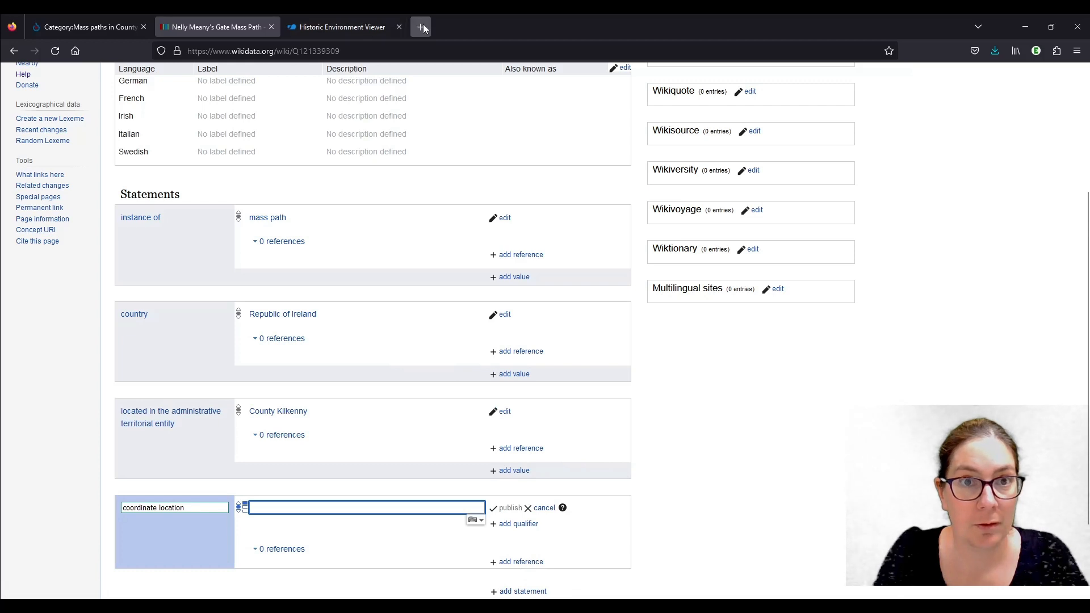
pyautogui.write('openstreetmap.org/')
pyautogui.press('Return')
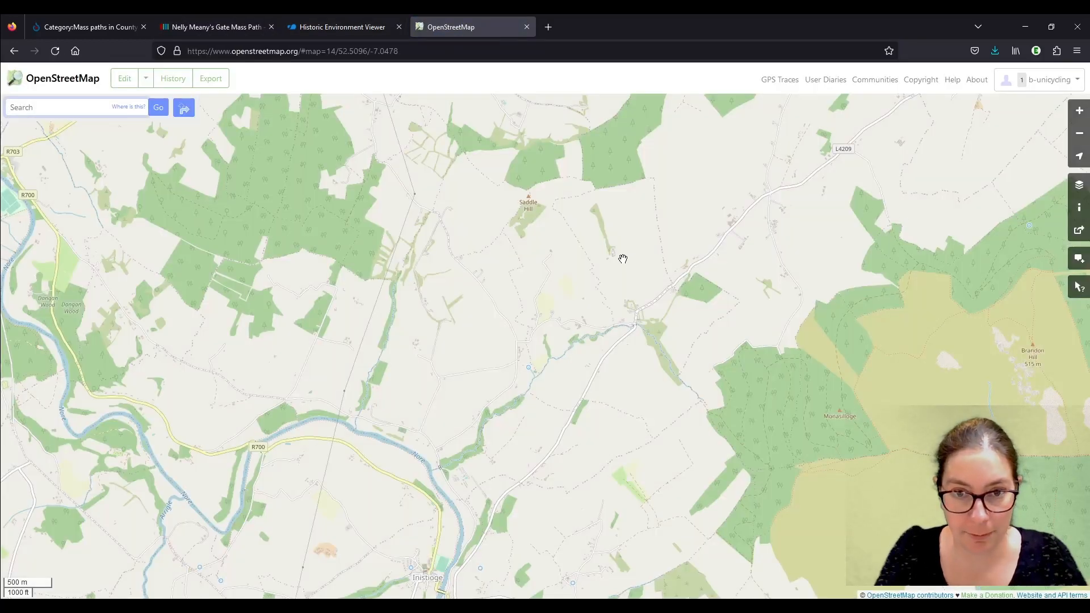
# - Find the fields between the N77 and Ballyfoyle Road, near Radestown Lane north of Kilkenny, on the OpenStreetMap map
pyautogui.scroll(-2, 627, 331)
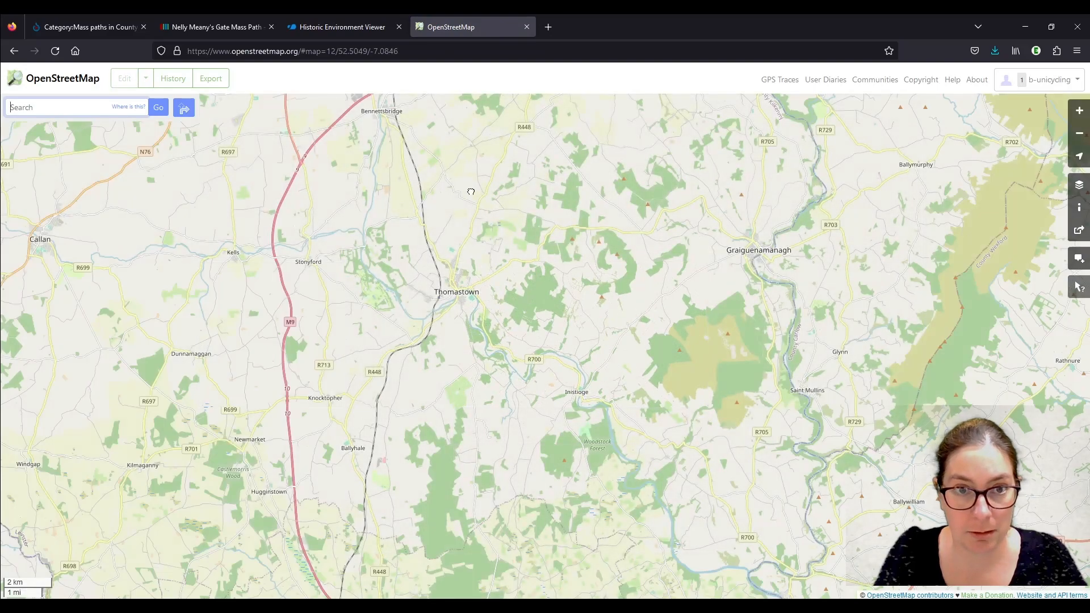
pyautogui.moveTo(471, 192); pyautogui.dragTo(549, 419)
pyautogui.scroll(2, 448, 284)
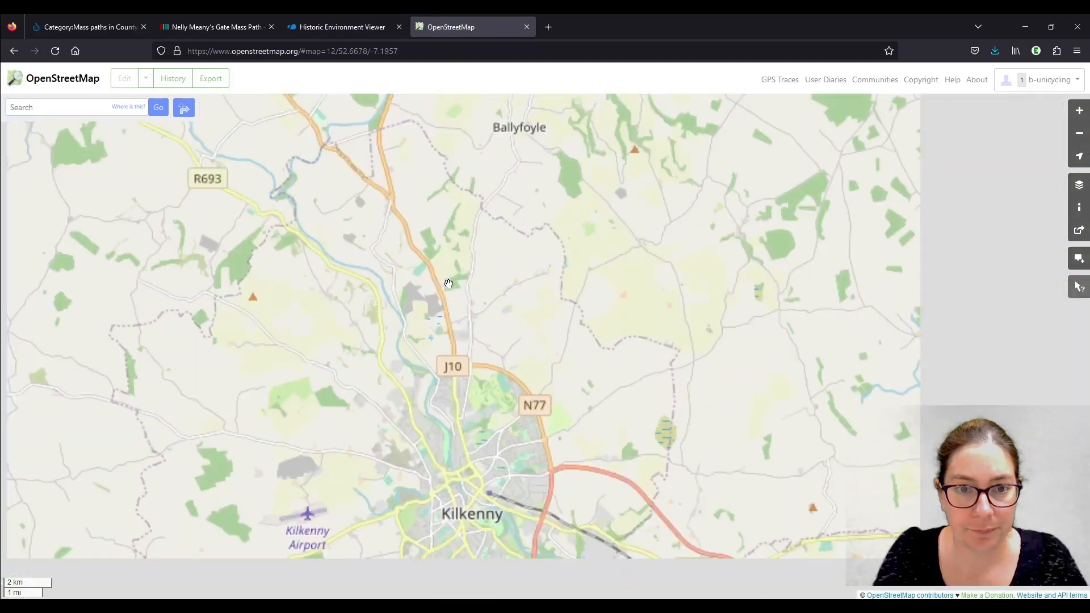
pyautogui.scroll(2, 449, 284)
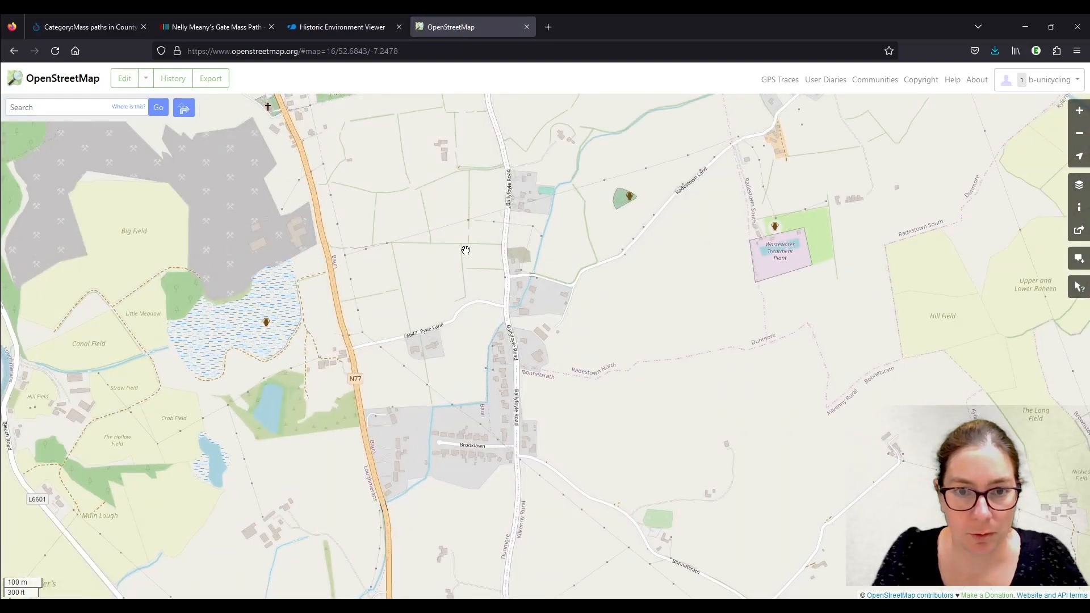
pyautogui.scroll(1, 466, 251)
pyautogui.scroll(1, 551, 310)
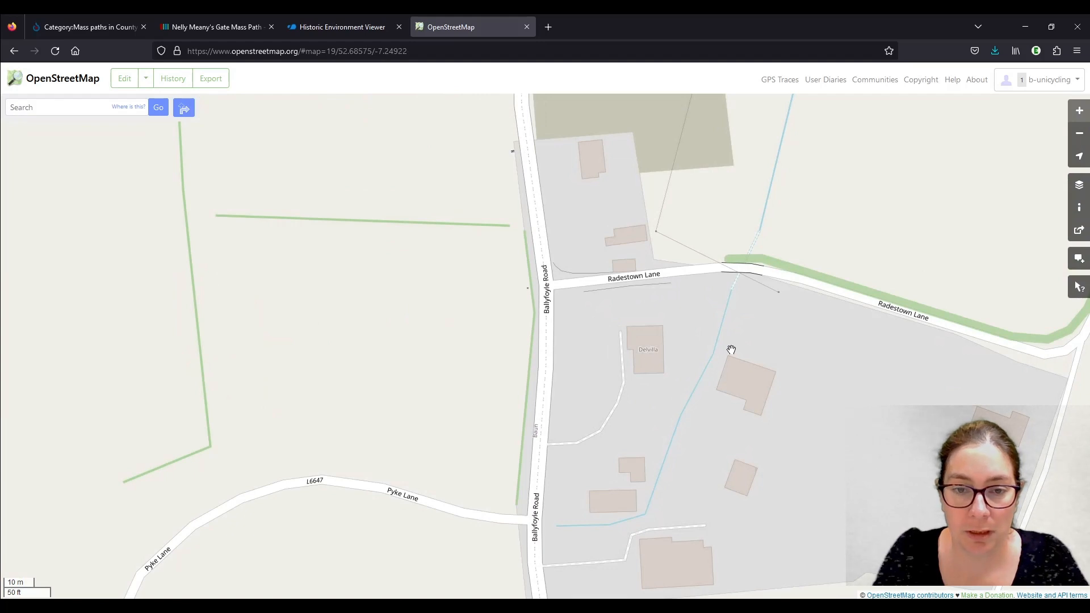
pyautogui.scroll(-2, 732, 350)
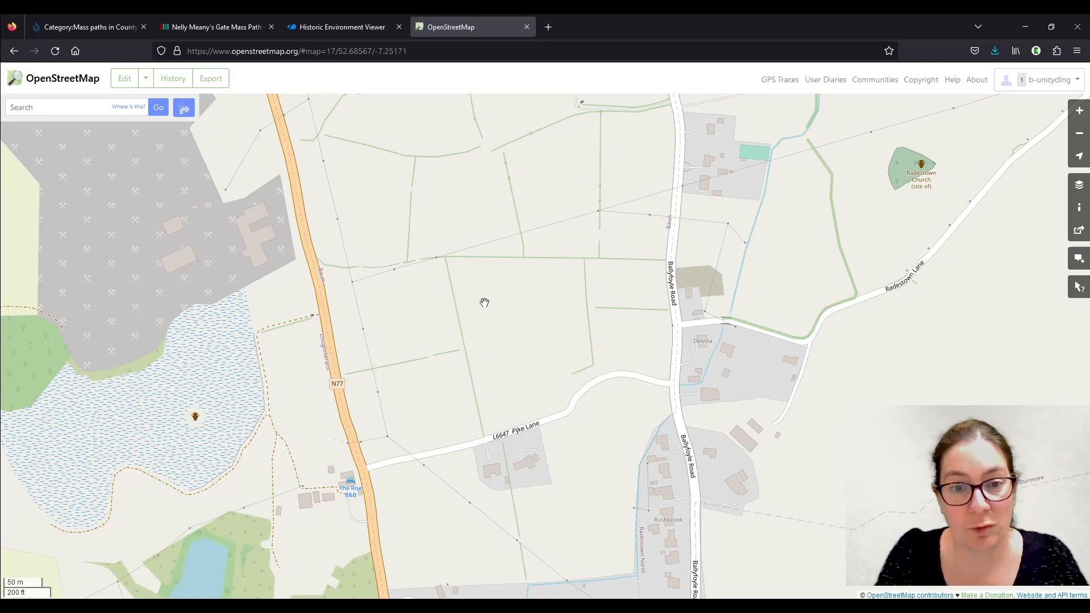
# - Look up the address of a point in the field between the N77 and Ballyfoyle Road and copy its coordinates 52.68602,-7.25236
pyautogui.rightClick(511, 316)
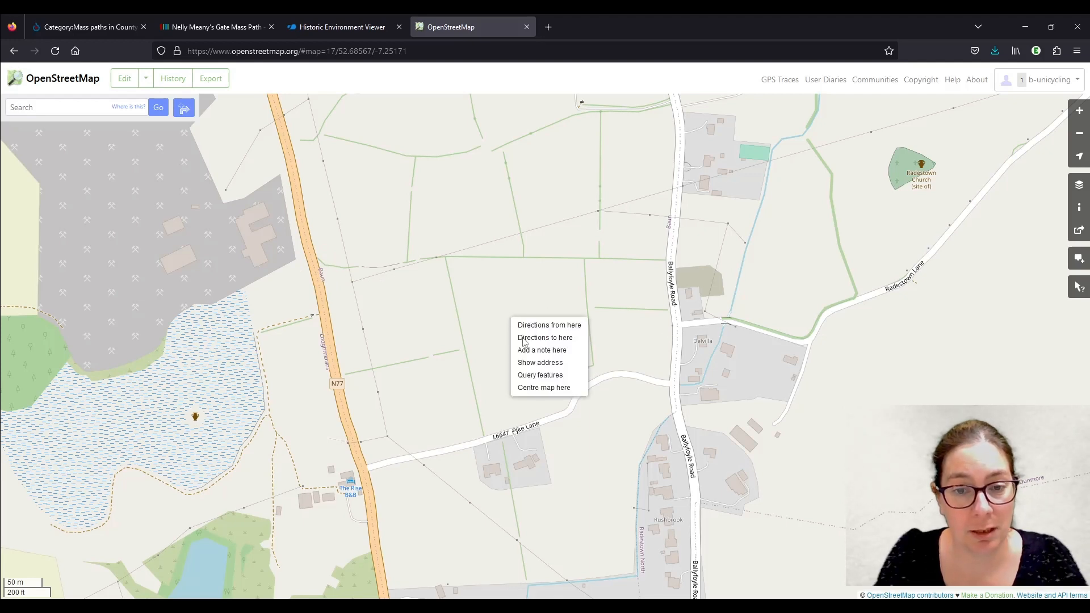
pyautogui.click(538, 362)
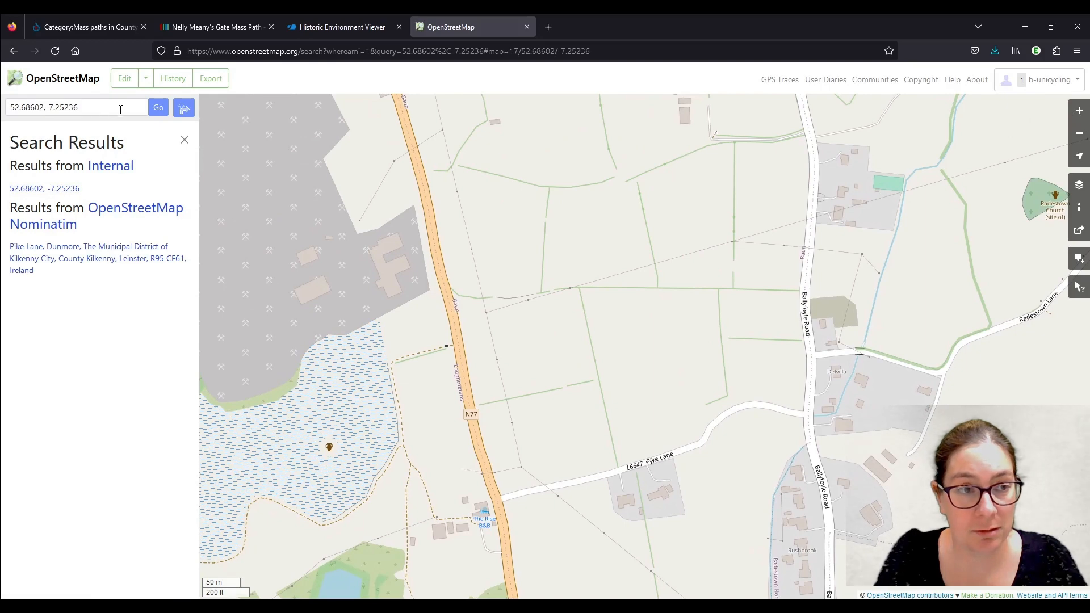
pyautogui.moveTo(95, 107); pyautogui.dragTo(2, 106)
pyautogui.hotkey('ctrl', 'c')
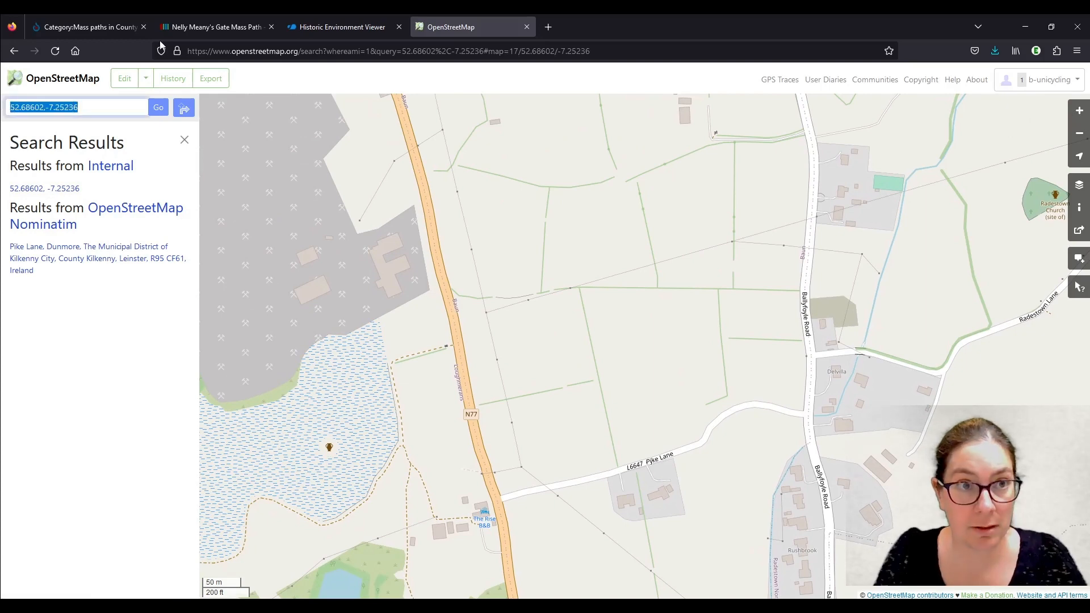
# - Enter 52.68602,-7.25236 as the coordinate location on the Wikidata item, publish the statement, and revisit the area on OpenStreetMap
pyautogui.click(218, 27)
pyautogui.hotkey('ctrl', 'v')
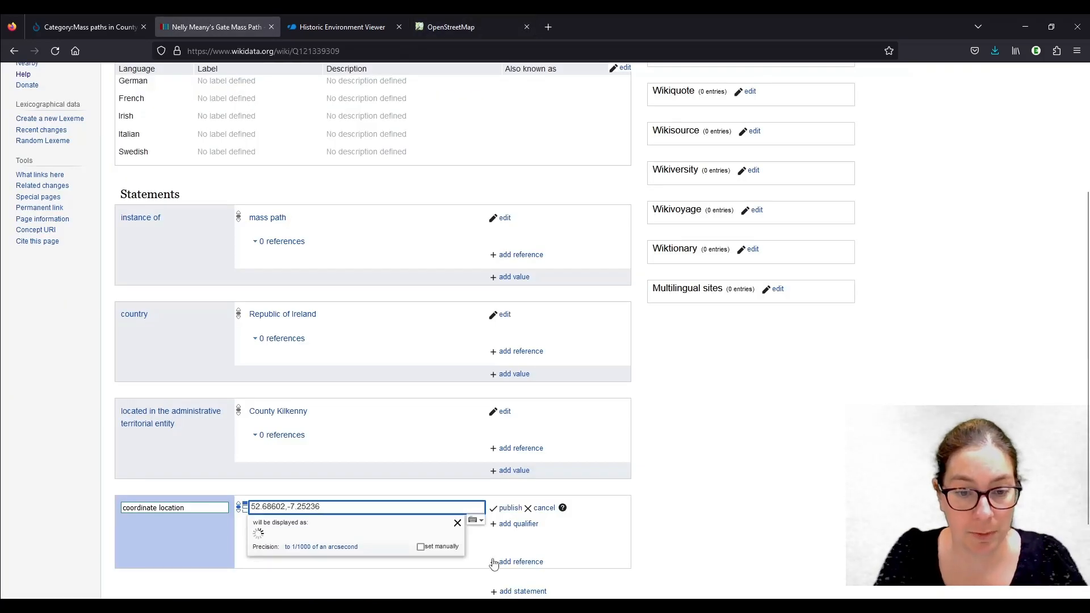
pyautogui.click(508, 508)
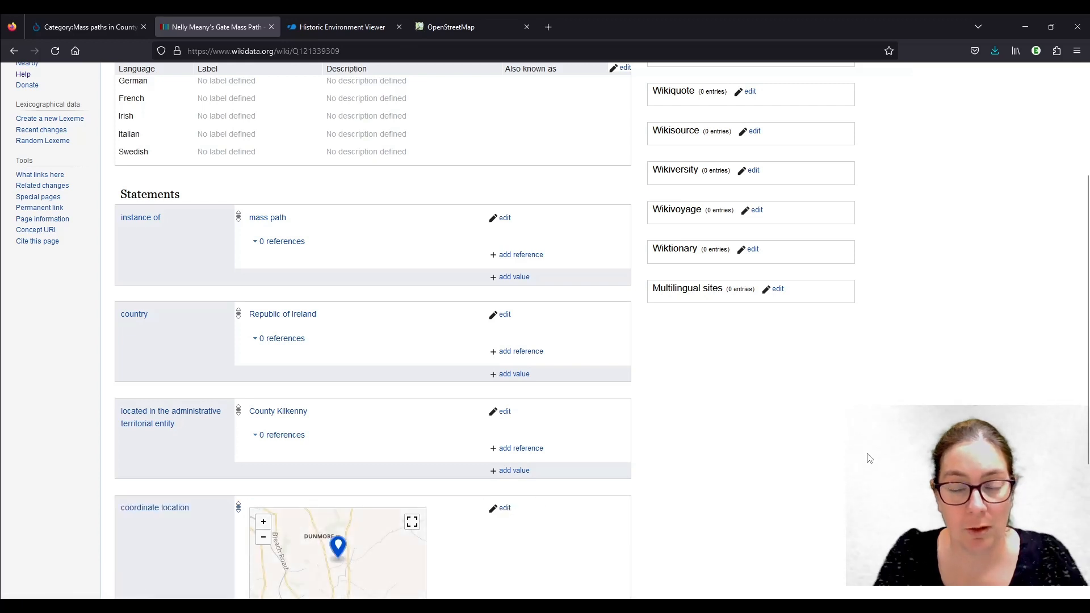
pyautogui.click(454, 27)
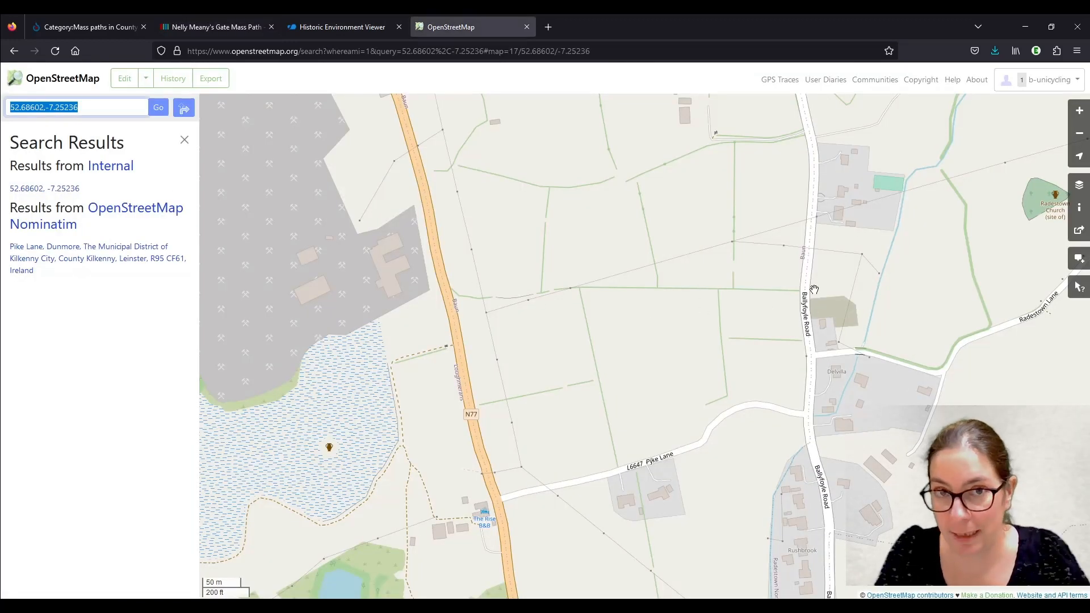
# - Start another statement on the Wikidata item and copy the file name "2023-08-10 Nelly Meany's Gate.jpg" from the path's Wikimedia Commons category
pyautogui.click(221, 26)
pyautogui.scroll(-5, 625, 451)
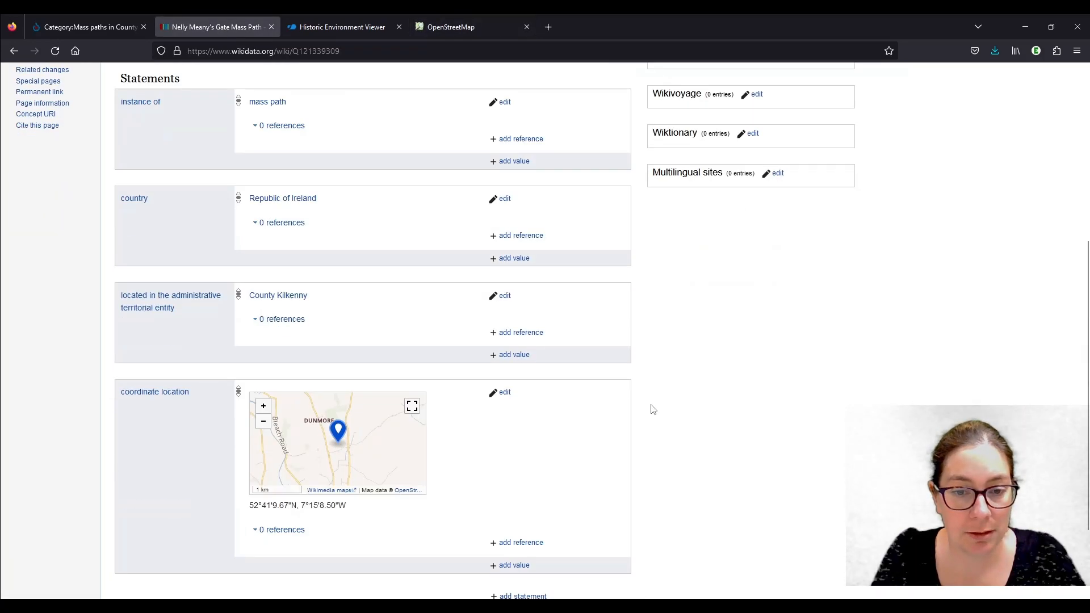
pyautogui.click(519, 487)
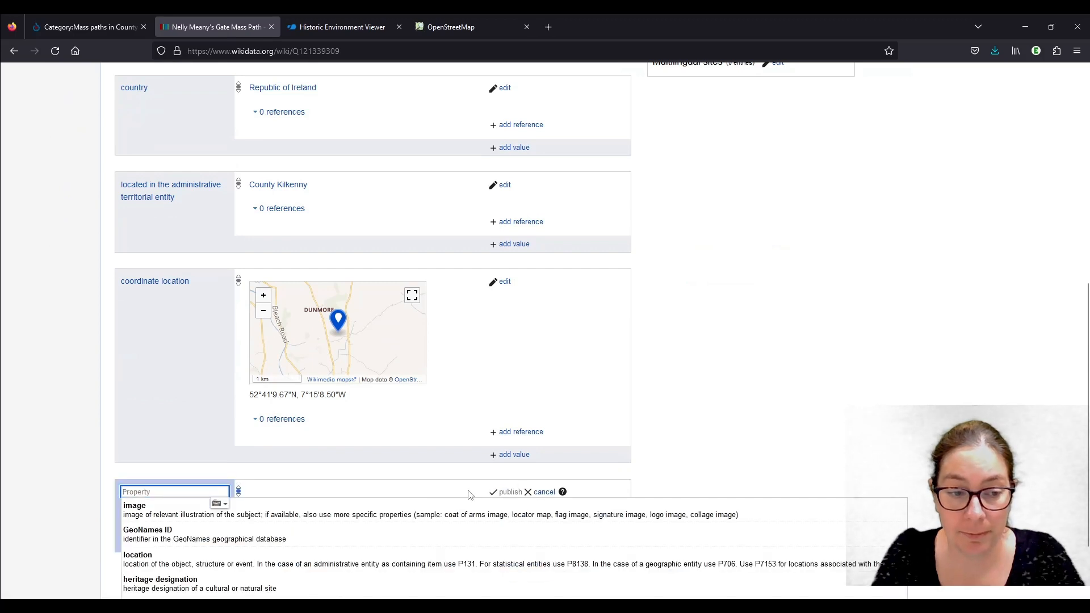
pyautogui.click(90, 27)
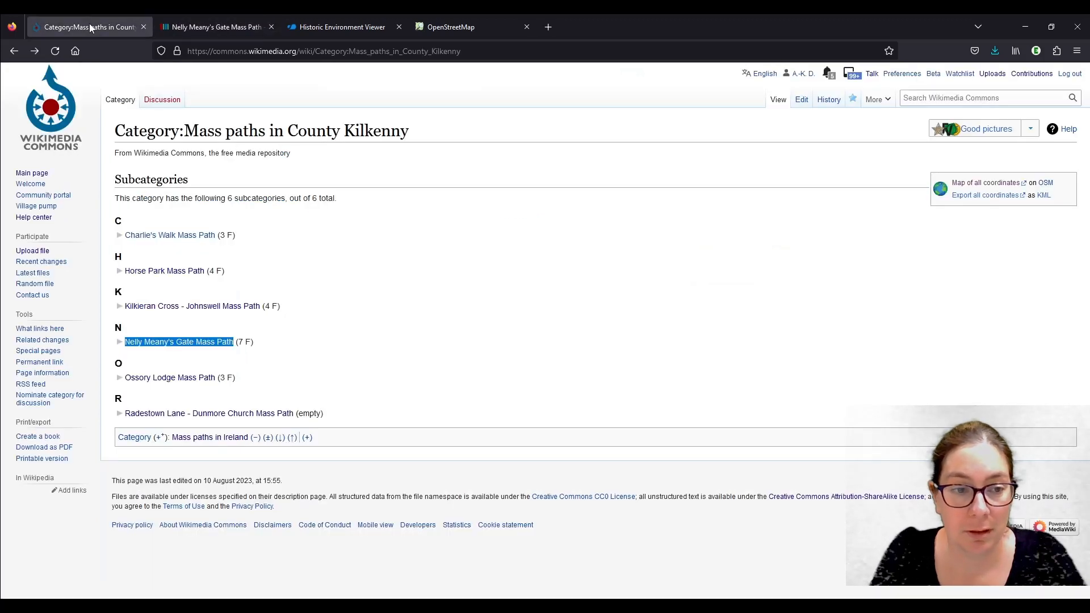
pyautogui.click(222, 343)
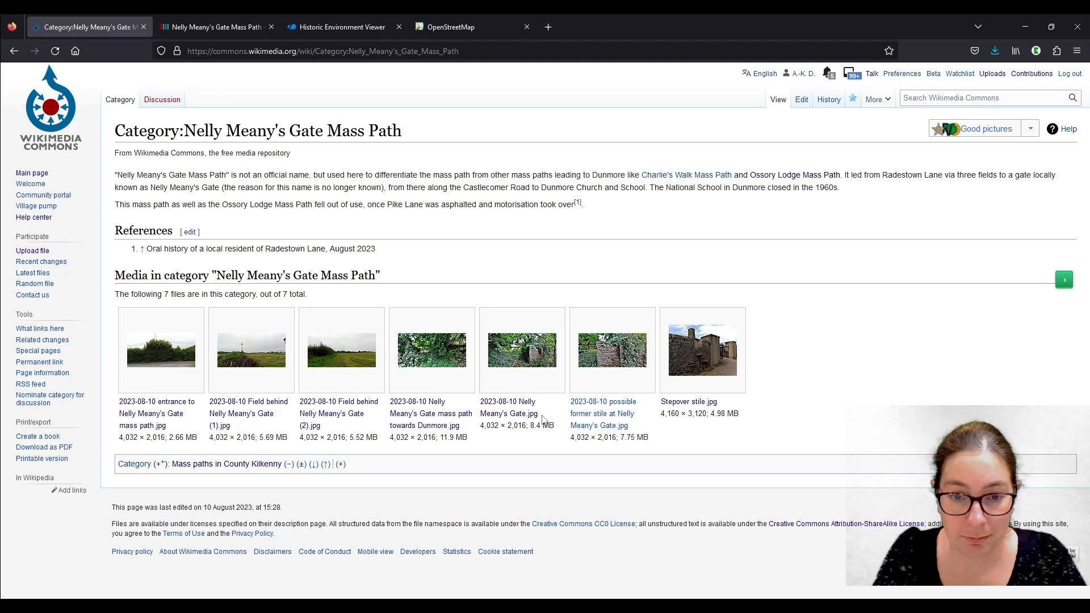
pyautogui.moveTo(542, 419); pyautogui.dragTo(482, 401)
pyautogui.hotkey('ctrl', 'c')
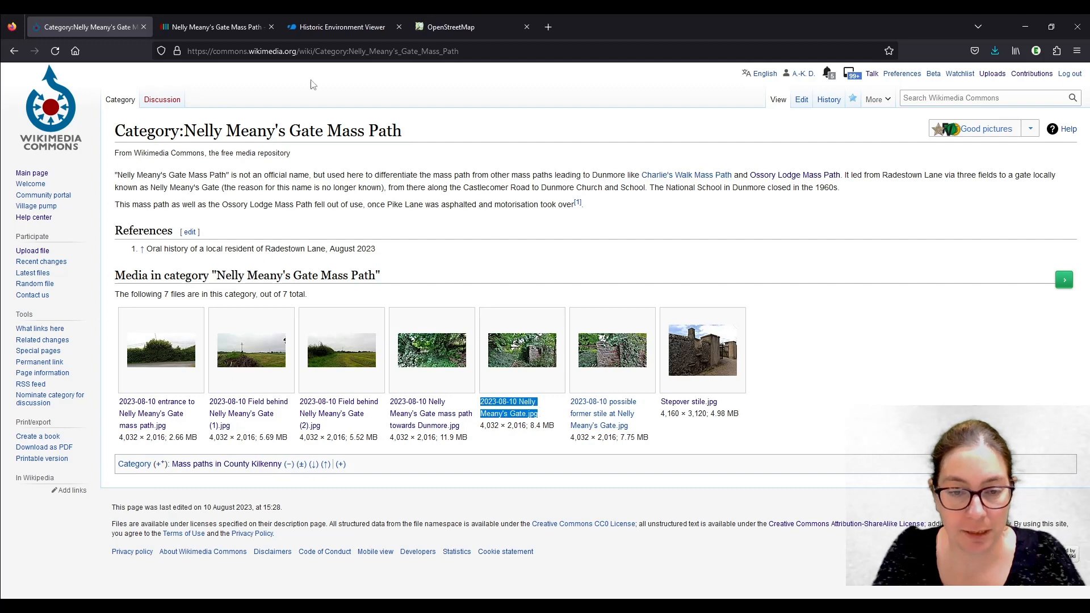
# - Return to the Wikidata item and discard the empty new statement
pyautogui.click(219, 27)
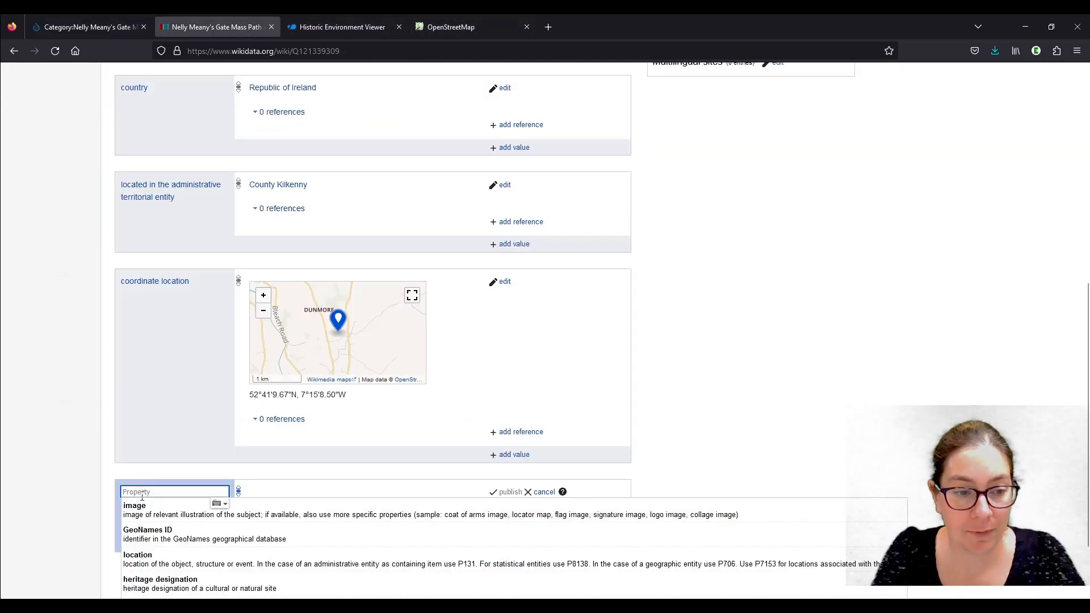
pyautogui.scroll(-2, 659, 451)
pyautogui.press('Escape')
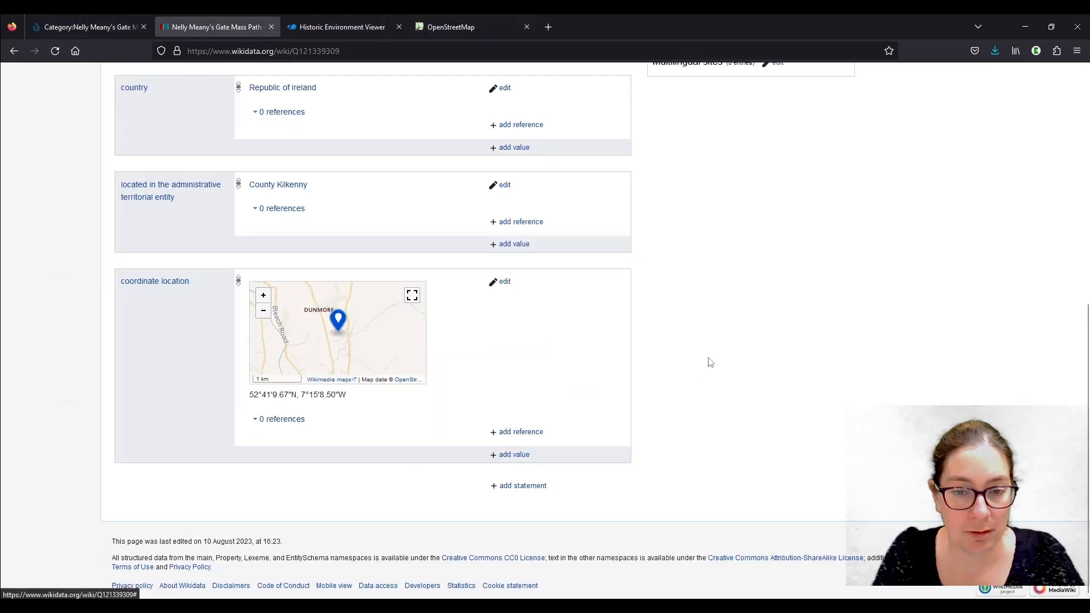
# - Add an image statement with the file "2023-08-10 Nelly Meany's Gate.jpg" to the Wikidata item and publish it
pyautogui.click(520, 486)
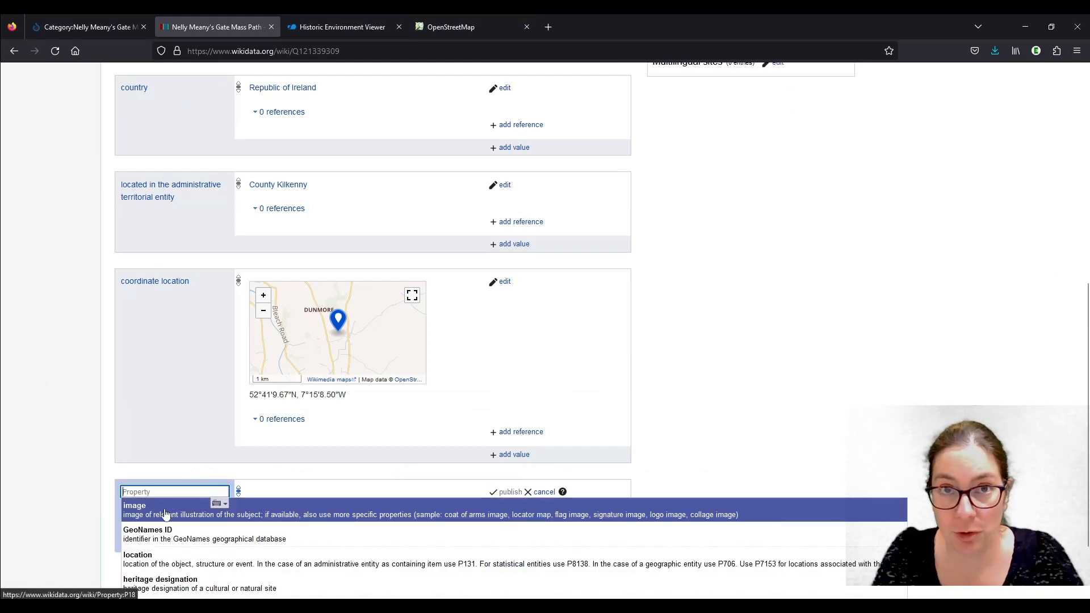
pyautogui.click(166, 514)
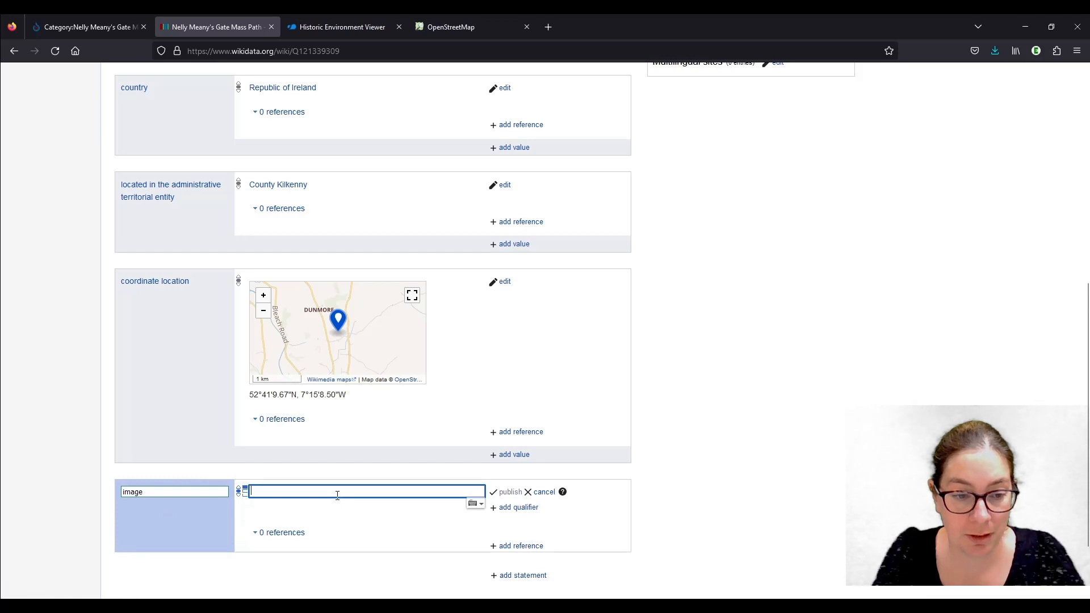
pyautogui.hotkey('ctrl', 'v')
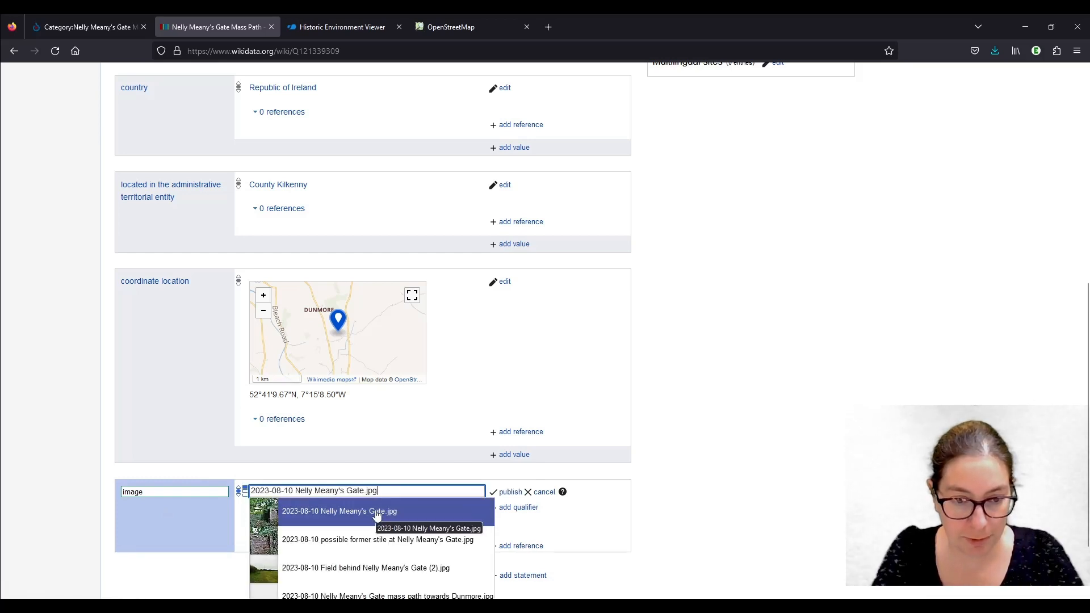
pyautogui.scroll(-2, 377, 514)
pyautogui.click(365, 421)
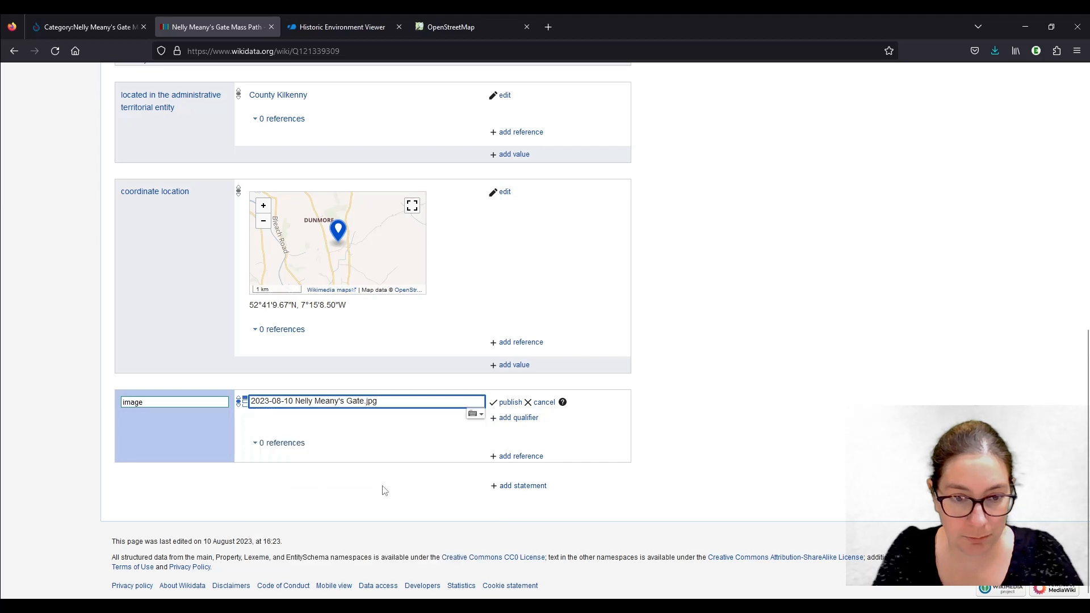
pyautogui.click(510, 404)
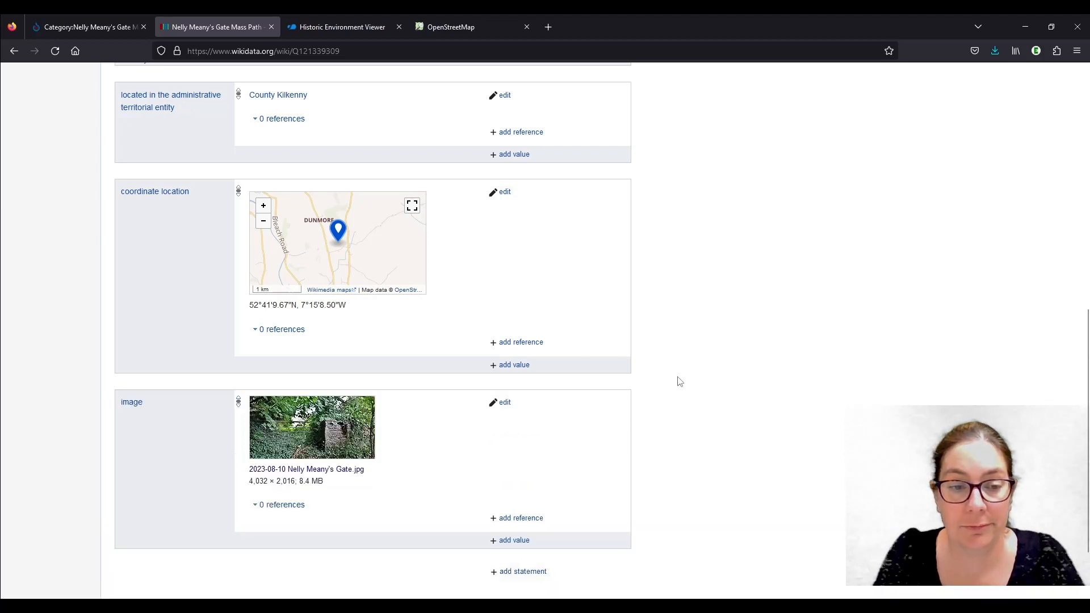
# - Reload the Wikidata item and review its label, description and all statements from instance of to coordinate location
pyautogui.scroll(9, 713, 407)
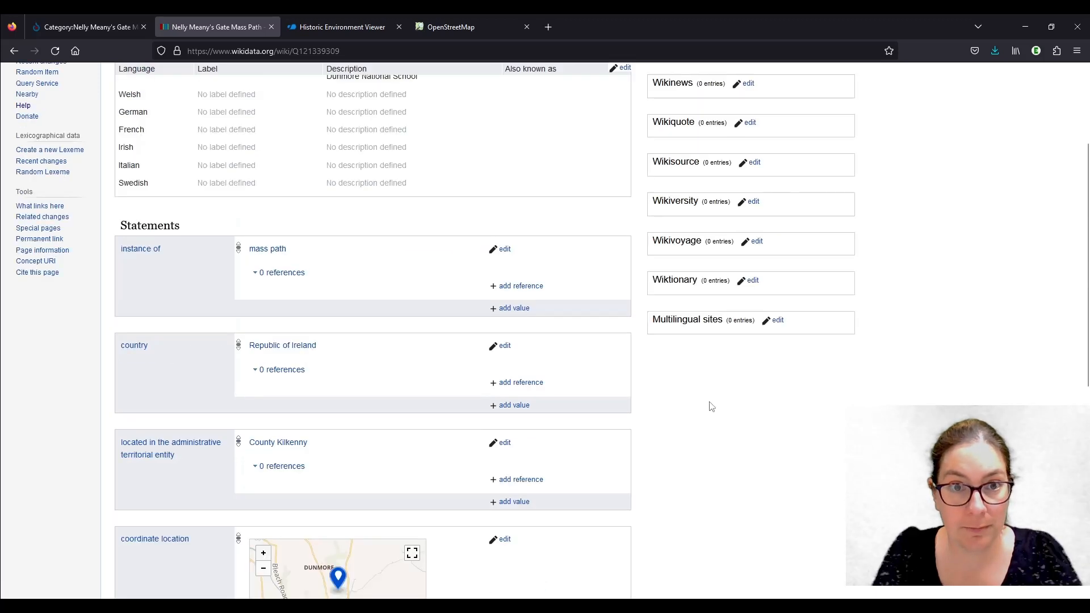
pyautogui.press('F5')
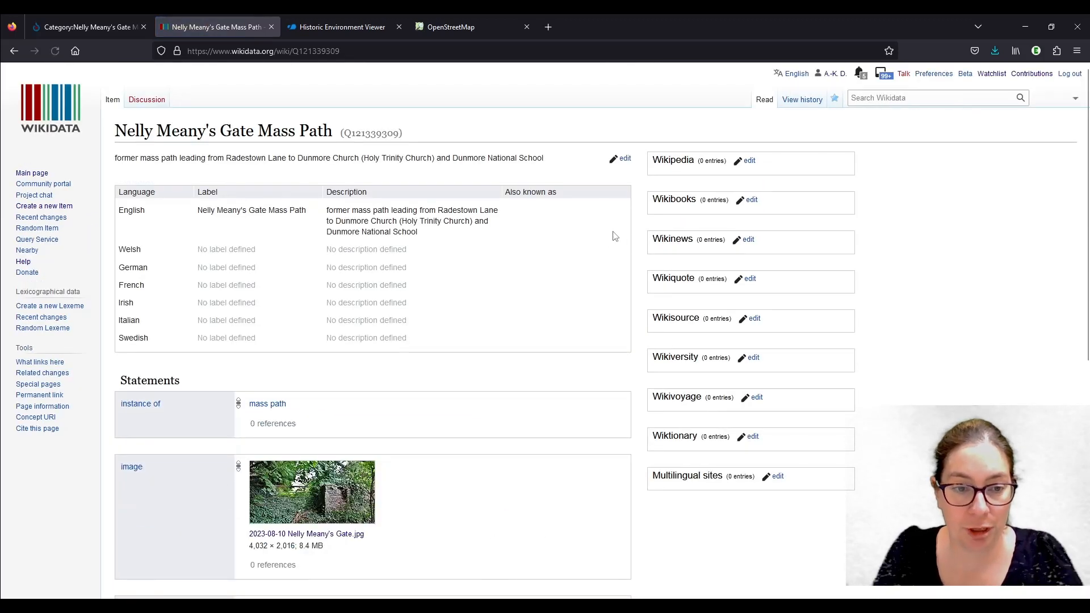
pyautogui.scroll(-2, 423, 250)
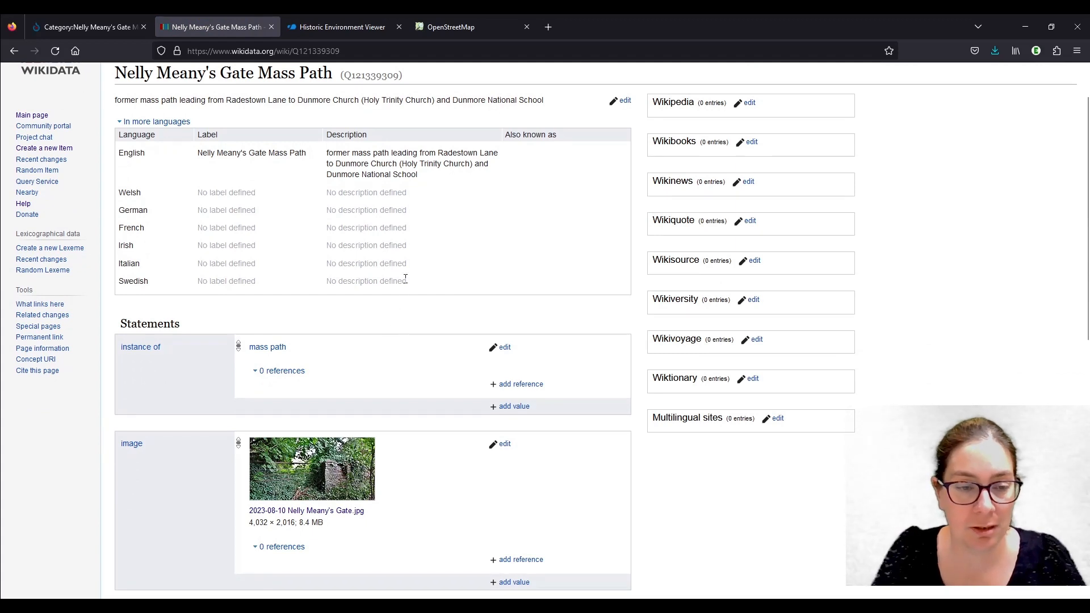
pyautogui.scroll(-1, 409, 275)
pyautogui.scroll(-2, 453, 374)
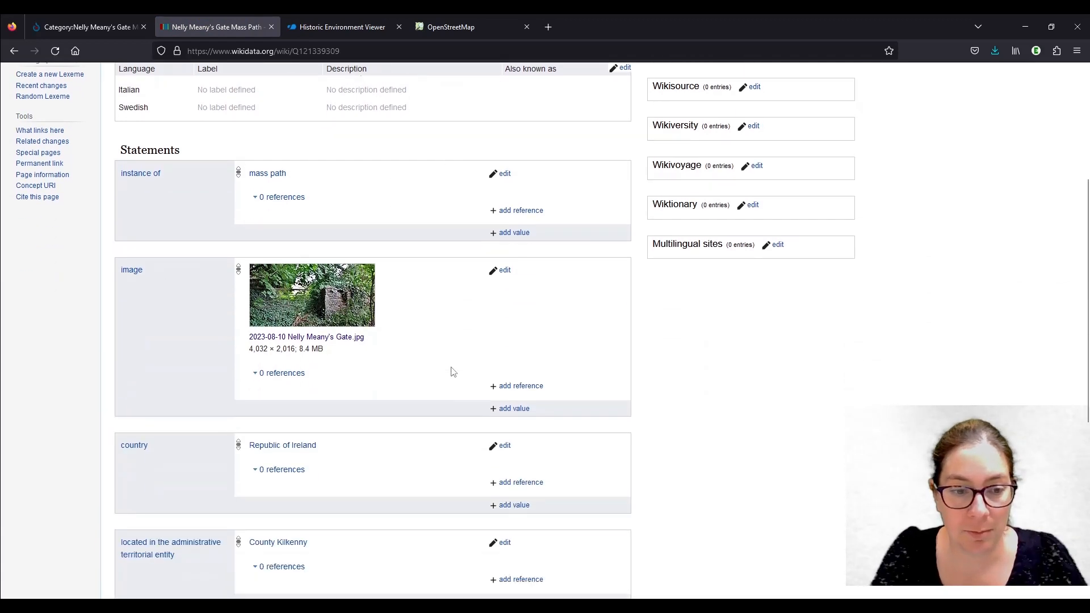
pyautogui.scroll(-3, 453, 373)
pyautogui.scroll(-3, 436, 520)
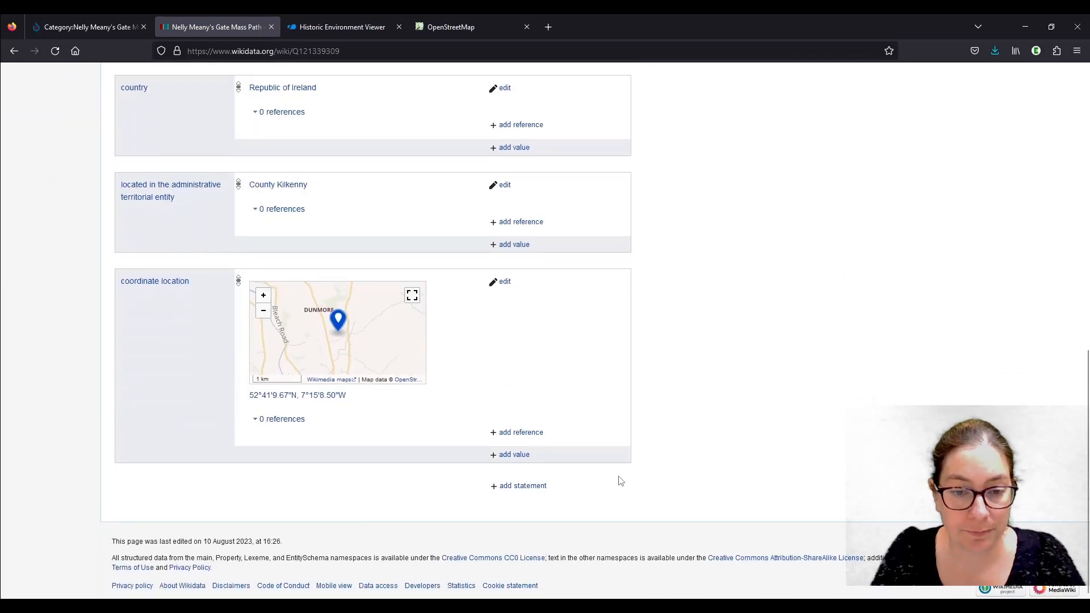
pyautogui.scroll(8, 640, 482)
pyautogui.scroll(2, 642, 483)
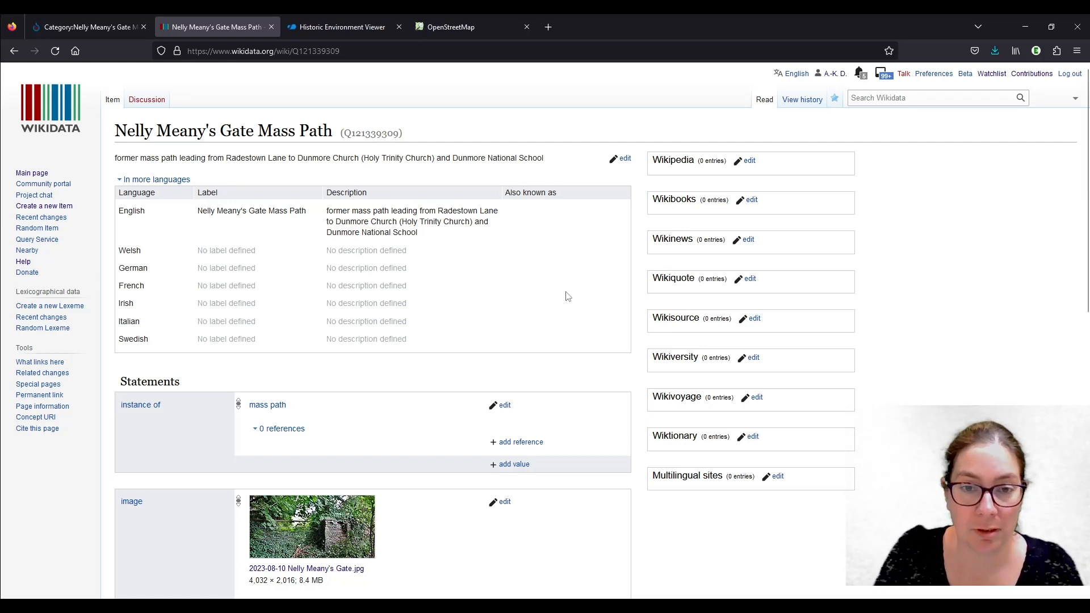
pyautogui.scroll(-7, 568, 296)
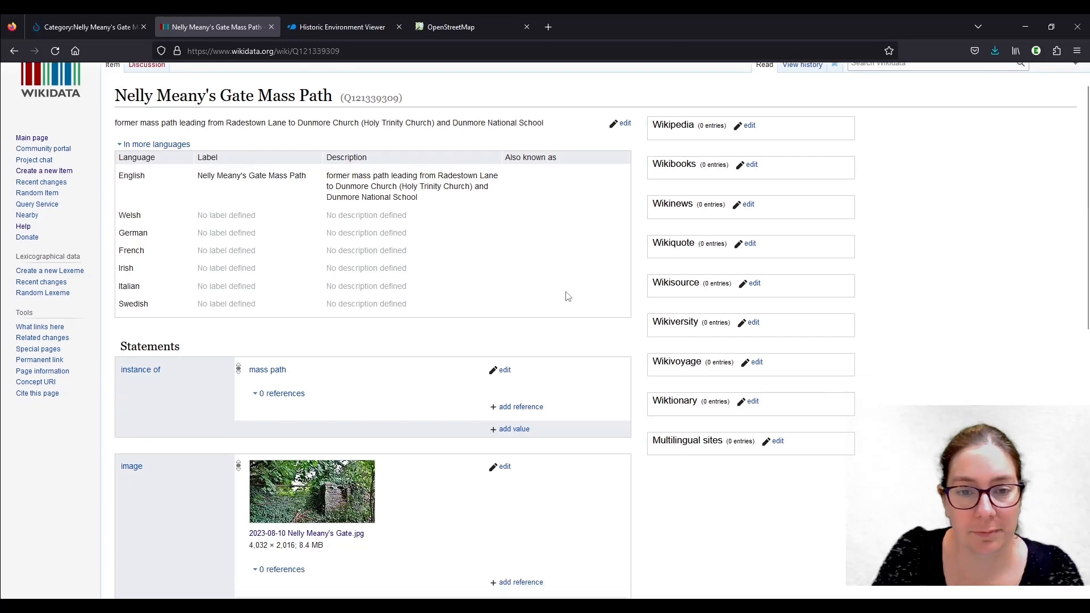
pyautogui.scroll(7, 648, 341)
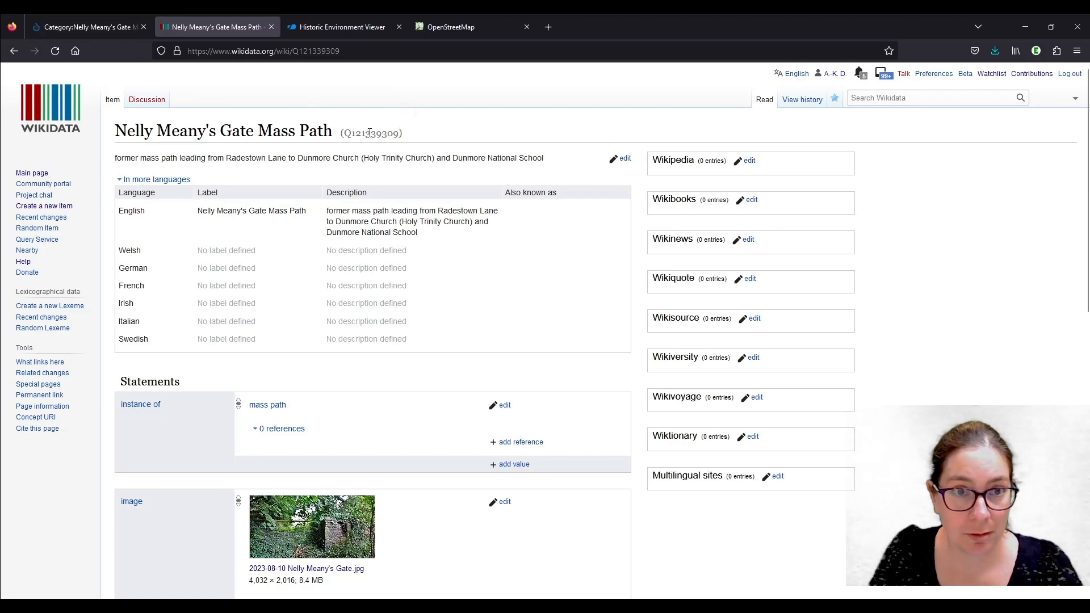
# - Switch to the path's Wikimedia Commons category, search for "Template:Wikidata Infobox" and open that template page in a separate tab
pyautogui.click(94, 27)
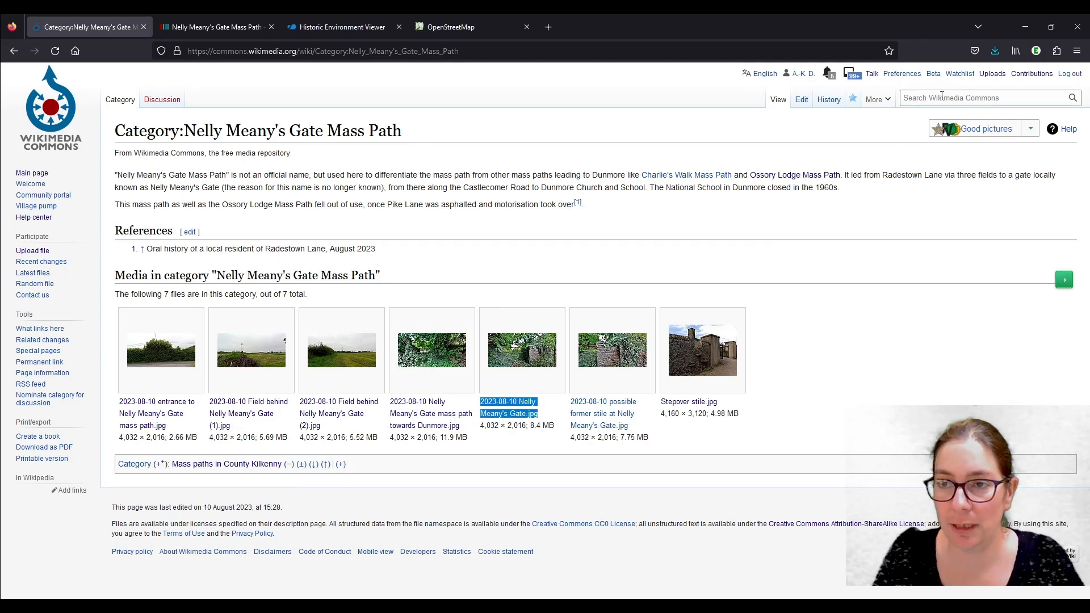
pyautogui.click(942, 96)
pyautogui.write('Template')
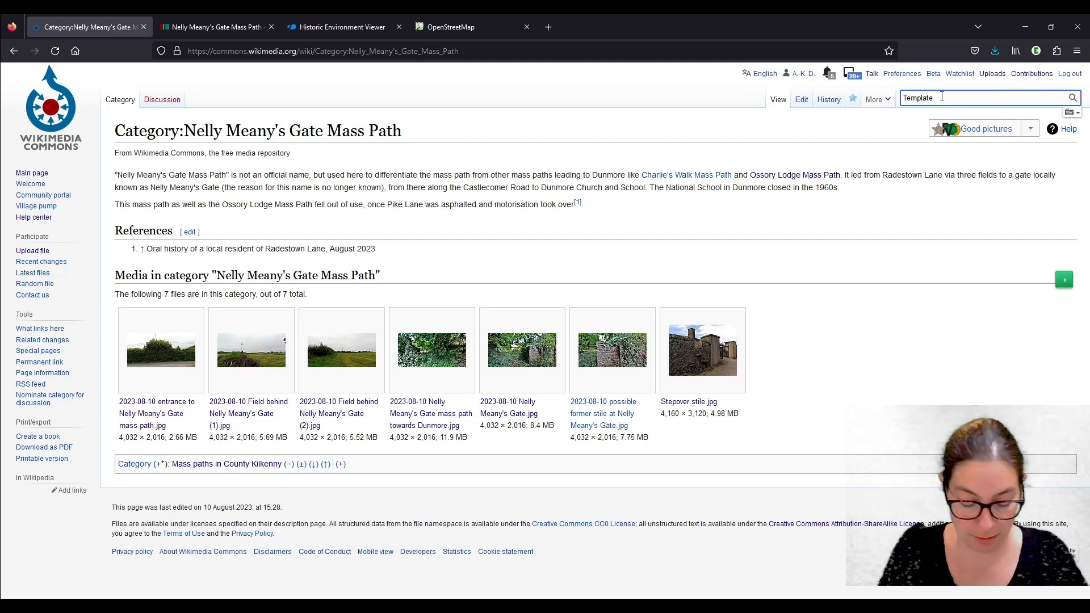
pyautogui.write(':I')
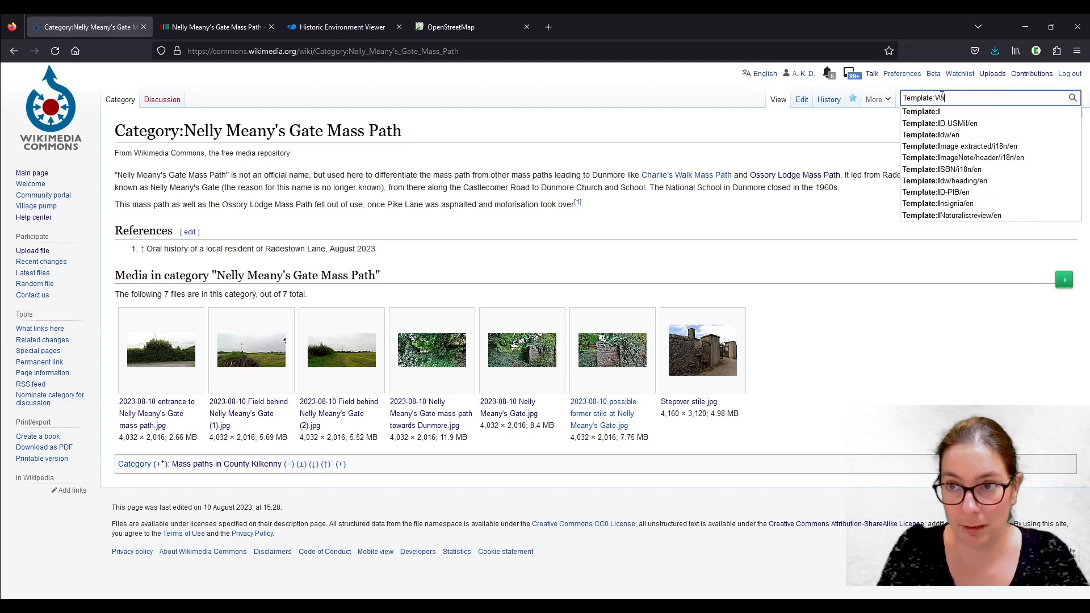
pyautogui.write('Wikida')
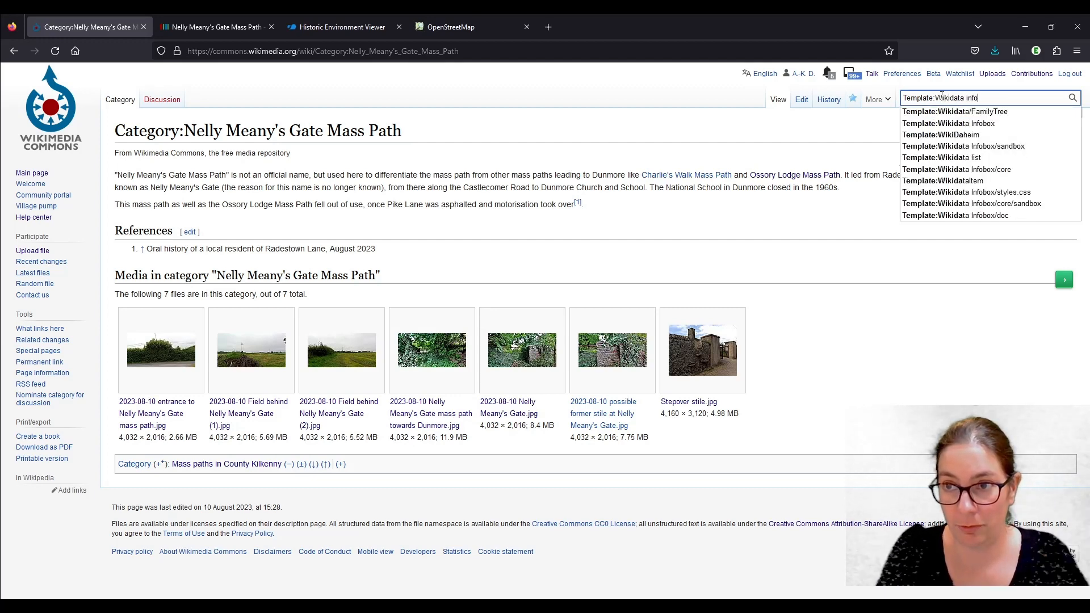
pyautogui.write('ta info')
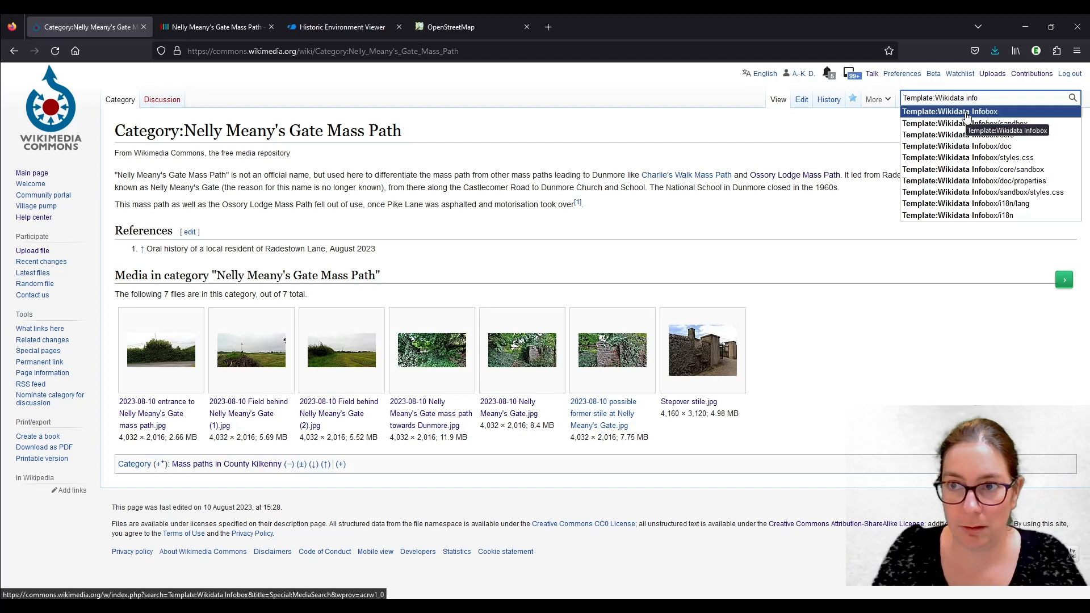
pyautogui.middleClick(967, 116)
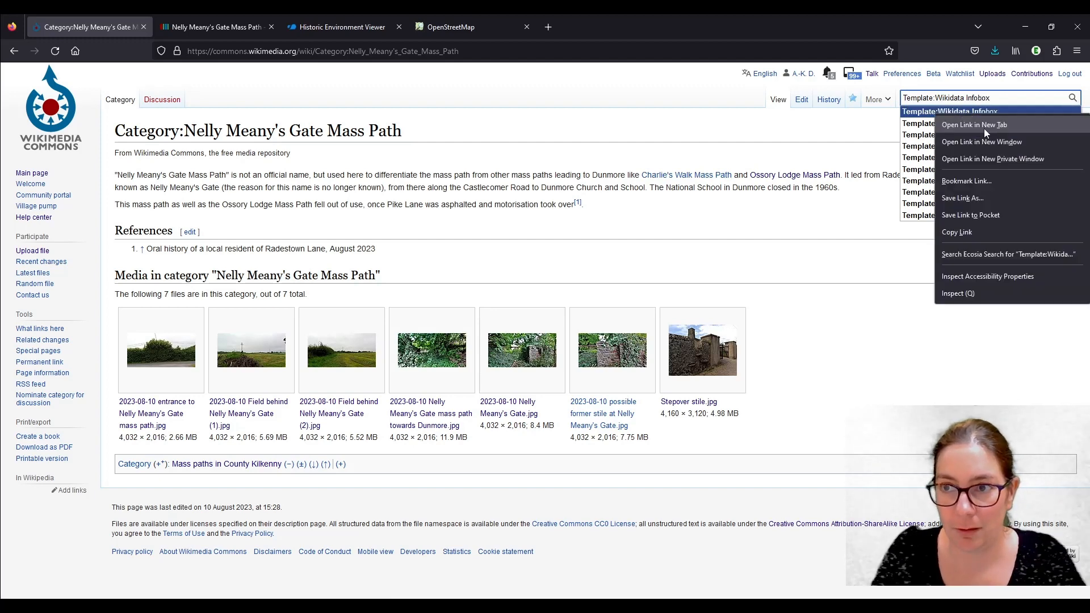
pyautogui.click(223, 30)
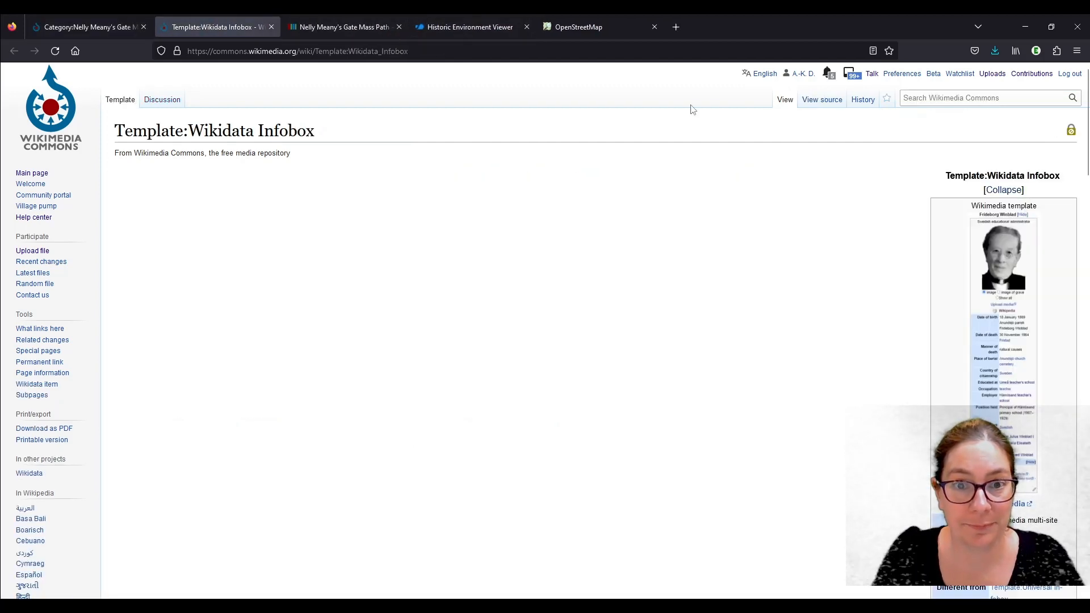
# - Copy the full Wikidata Infobox code with its qid, defaultsort, interwiki, autocat and trackingcats parameters from the template's Usage section
pyautogui.scroll(-10, 1025, 243)
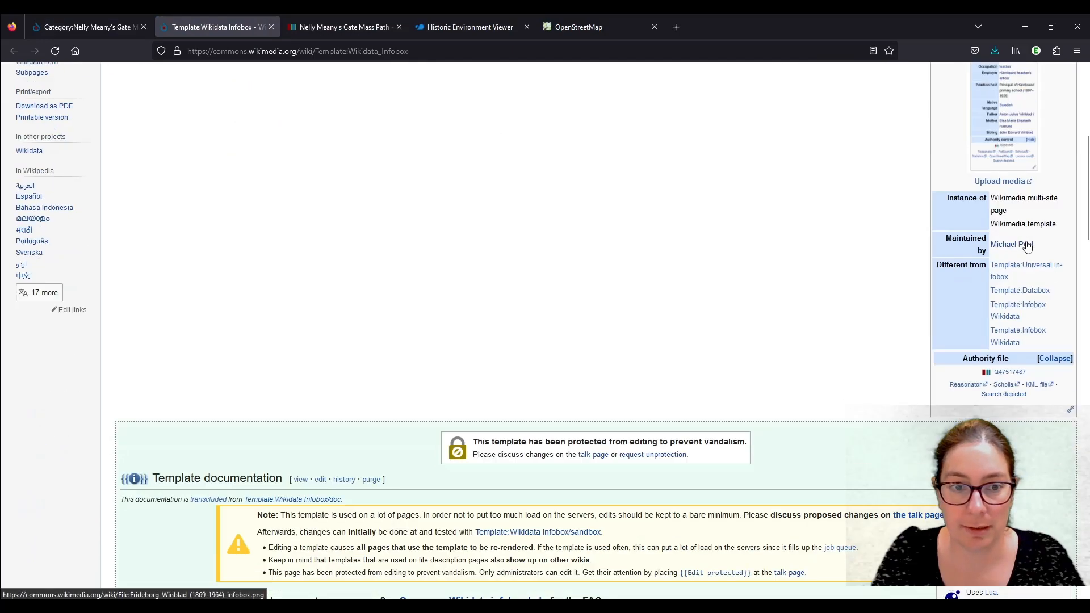
pyautogui.scroll(-5, 1029, 243)
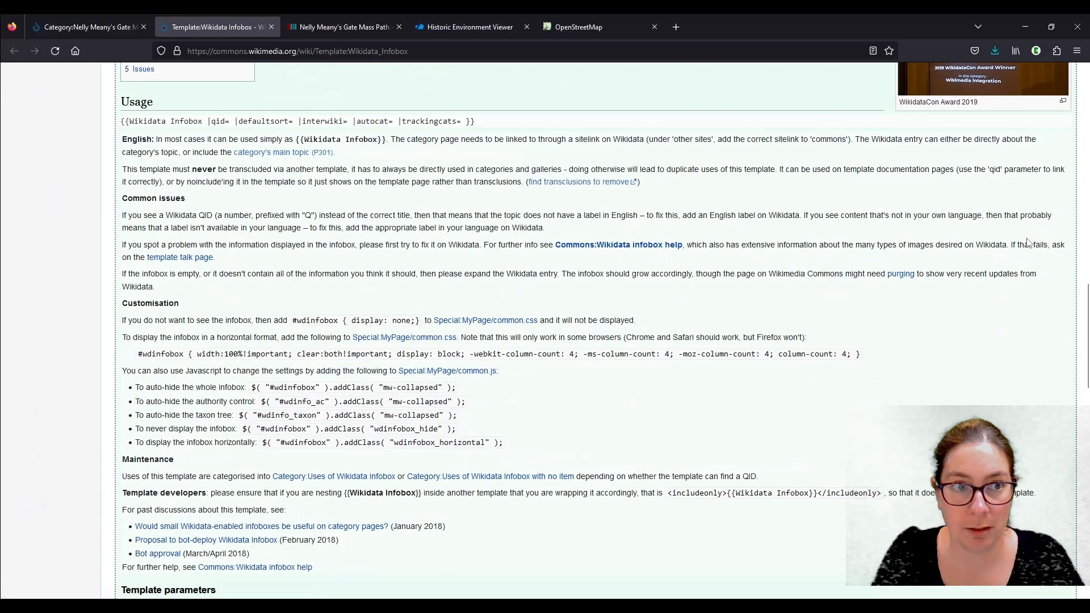
pyautogui.moveTo(122, 122); pyautogui.dragTo(477, 125)
pyautogui.hotkey('ctrl', 'c')
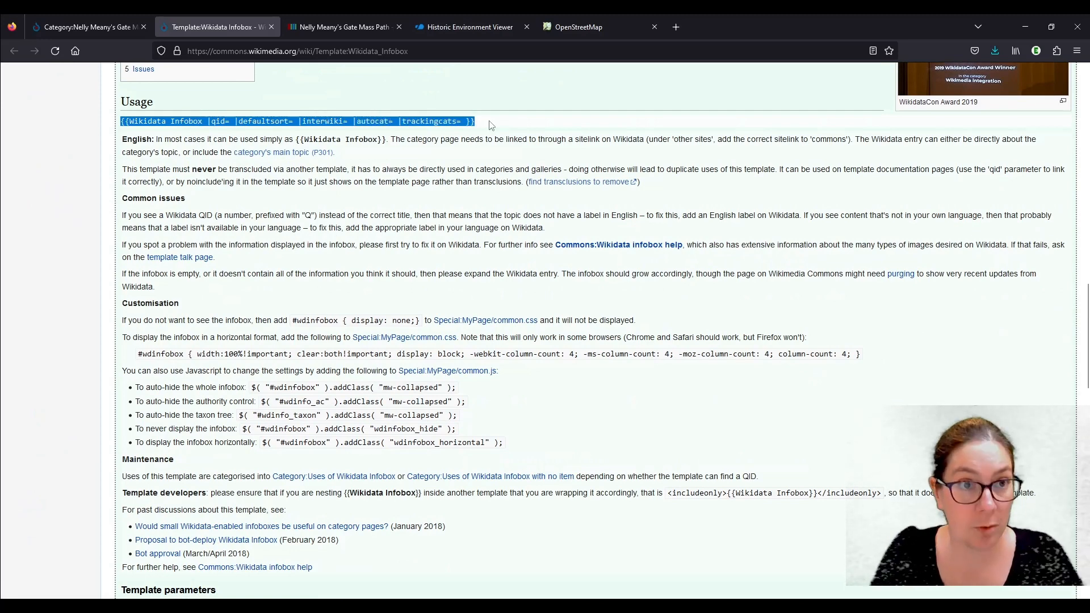
# - Edit the Nelly Meany's Gate Mass Path category page and insert the copied Wikidata Infobox code above the description, followed by an empty line
pyautogui.click(67, 26)
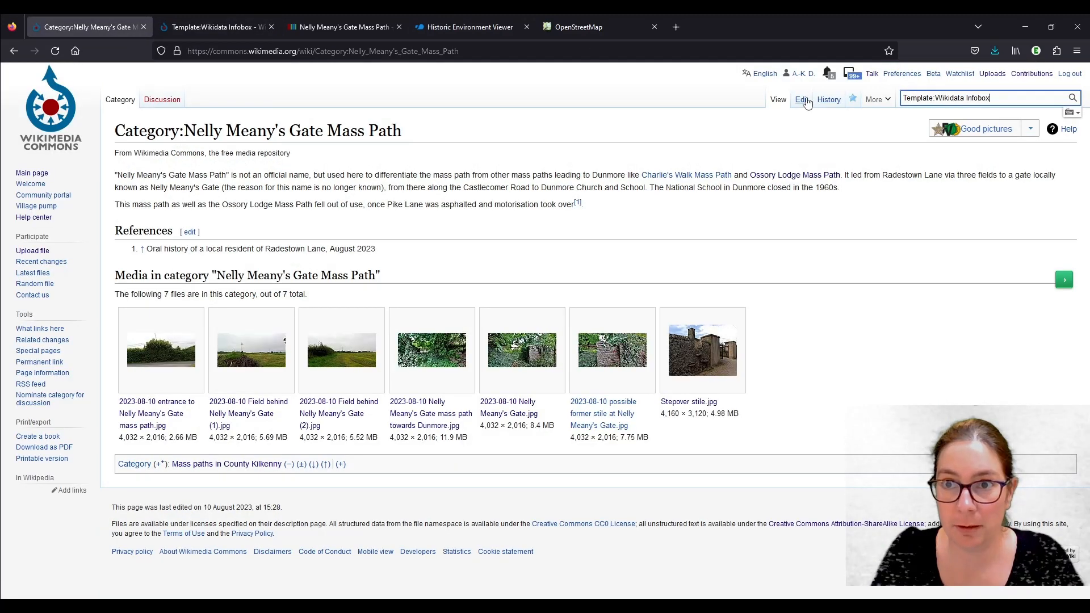
pyautogui.click(802, 101)
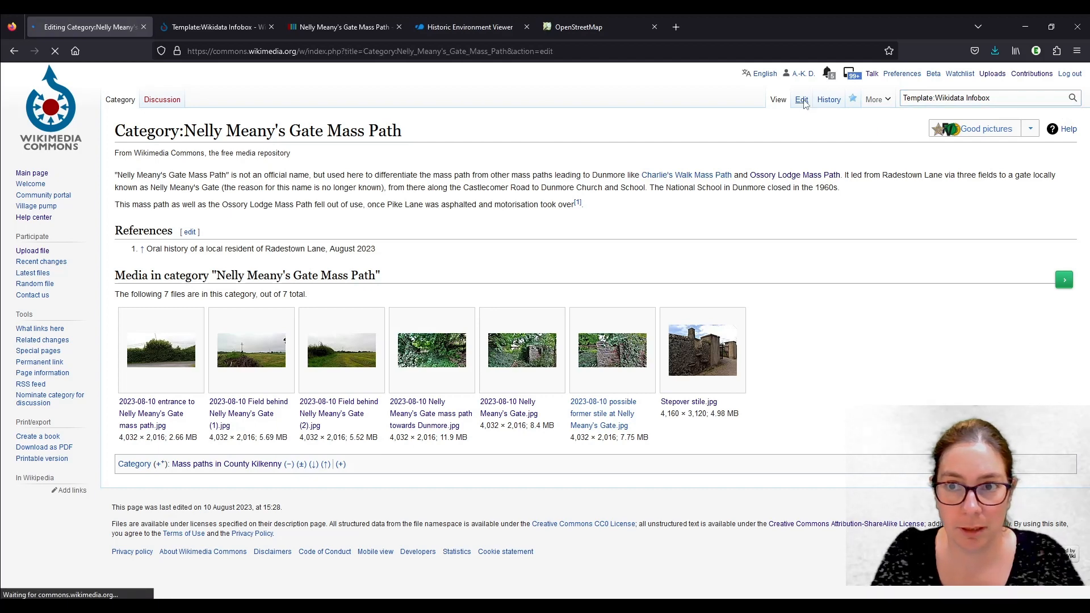
pyautogui.click(117, 196)
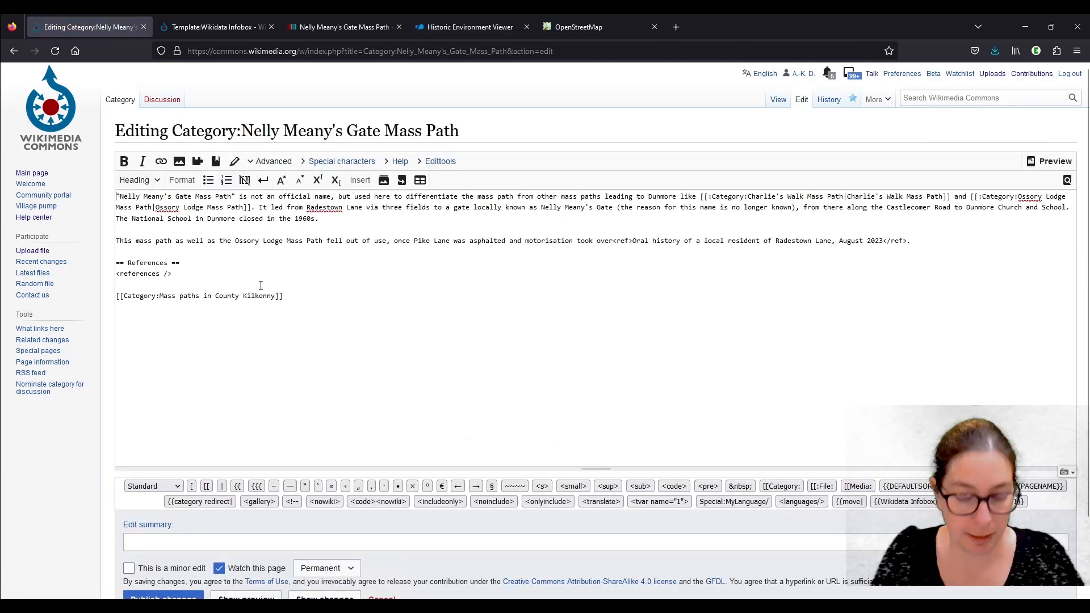
pyautogui.press('Return')
pyautogui.hotkey('ctrl', 'v')
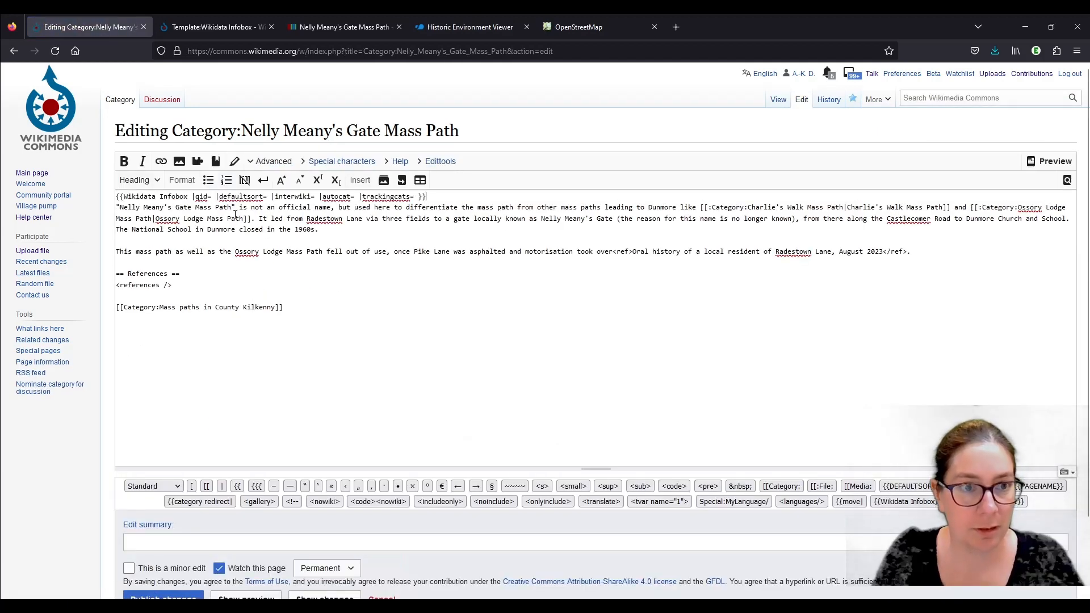
pyautogui.press('Return')
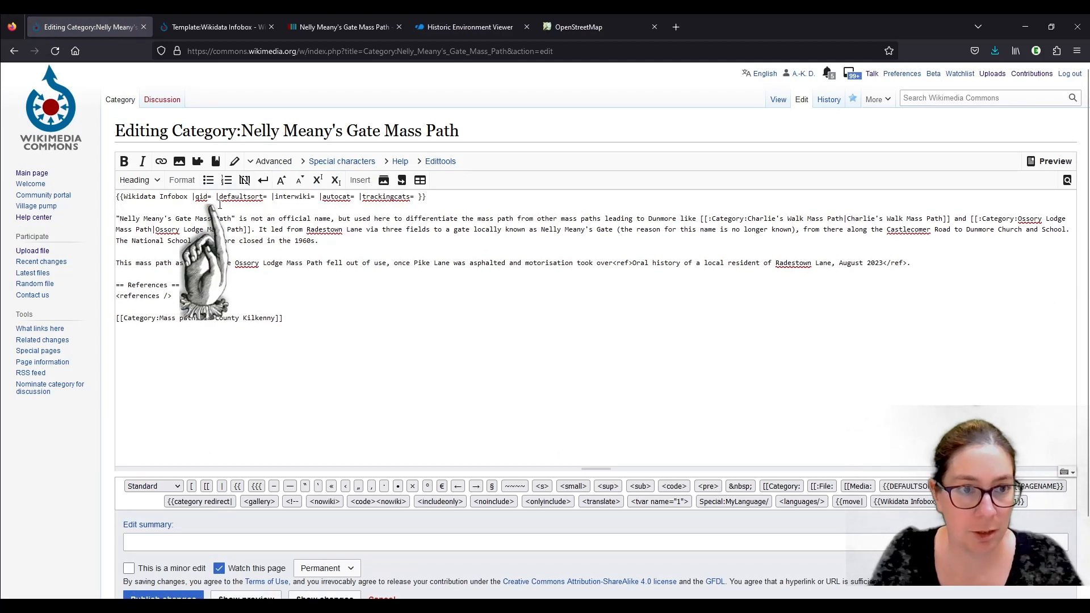
# - Copy the item ID Q121339309 from the Wikidata page and enter it as the infobox's qid value in the category source
pyautogui.click(340, 27)
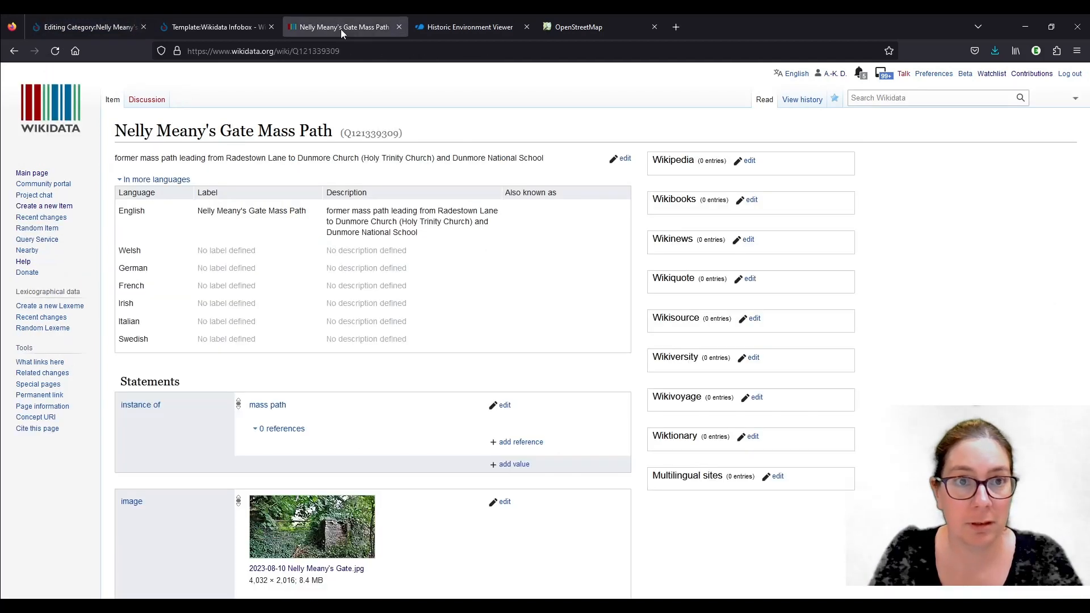
pyautogui.doubleClick(375, 134)
pyautogui.hotkey('ctrl', 'c')
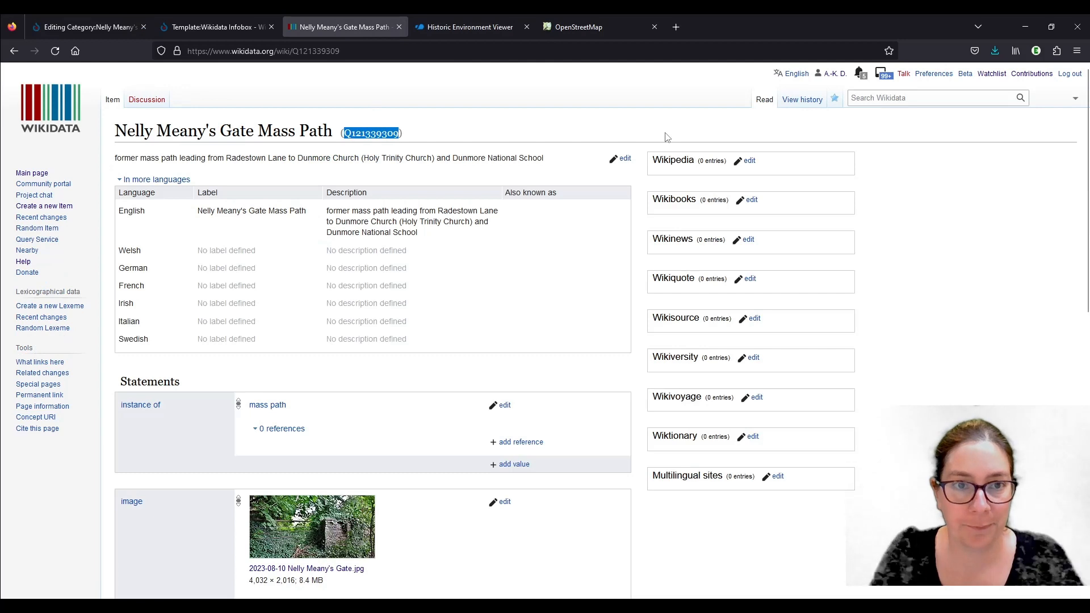
pyautogui.click(88, 27)
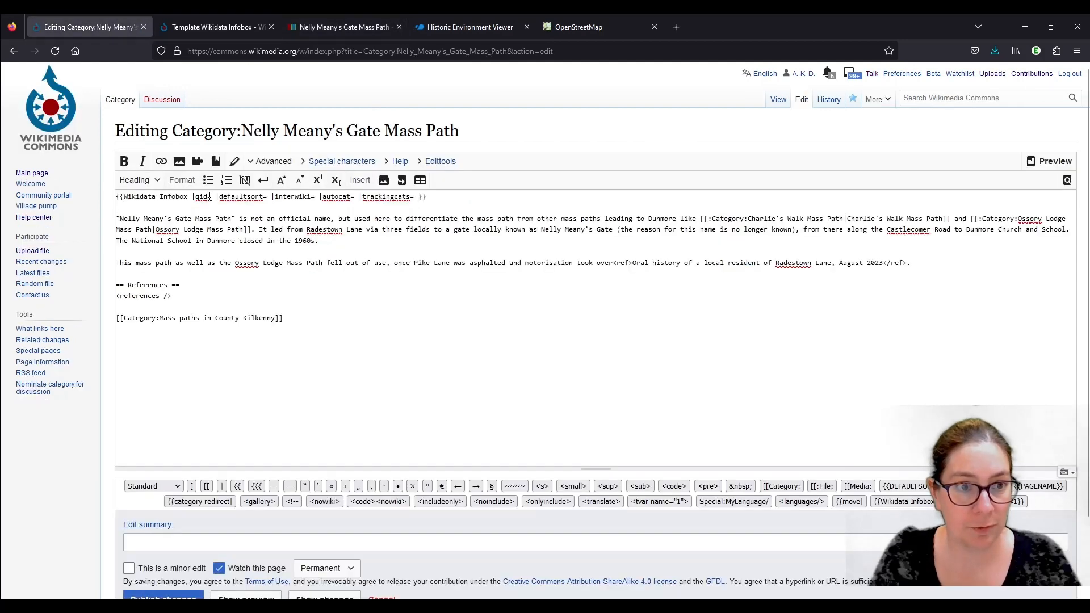
pyautogui.click(211, 197)
pyautogui.hotkey('ctrl', 'v')
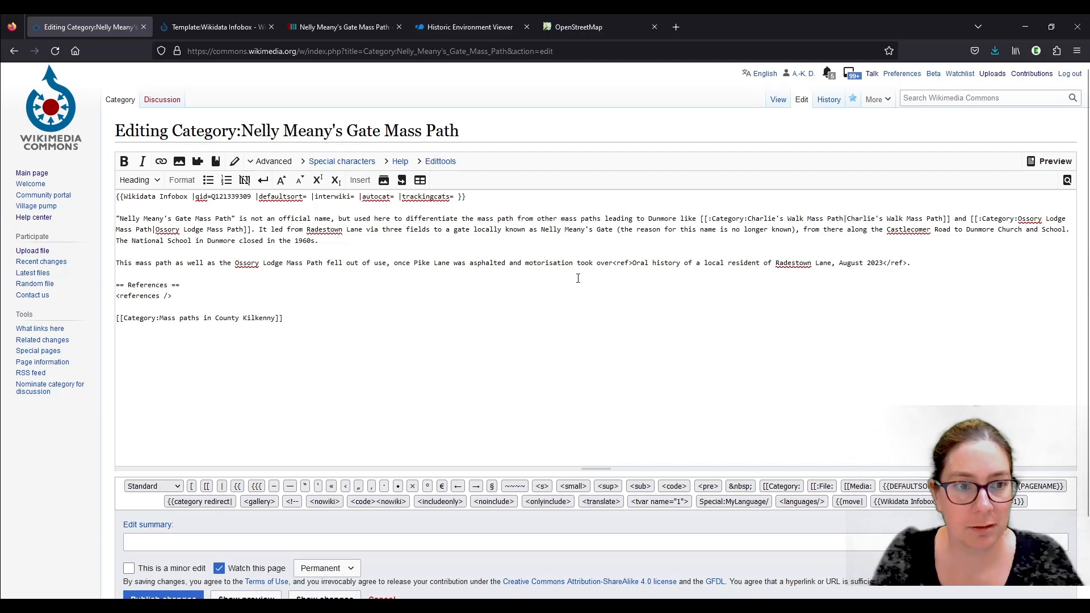
# - Enter "added wikidata infobox" as the edit summary for the category page
pyautogui.press('Tab')
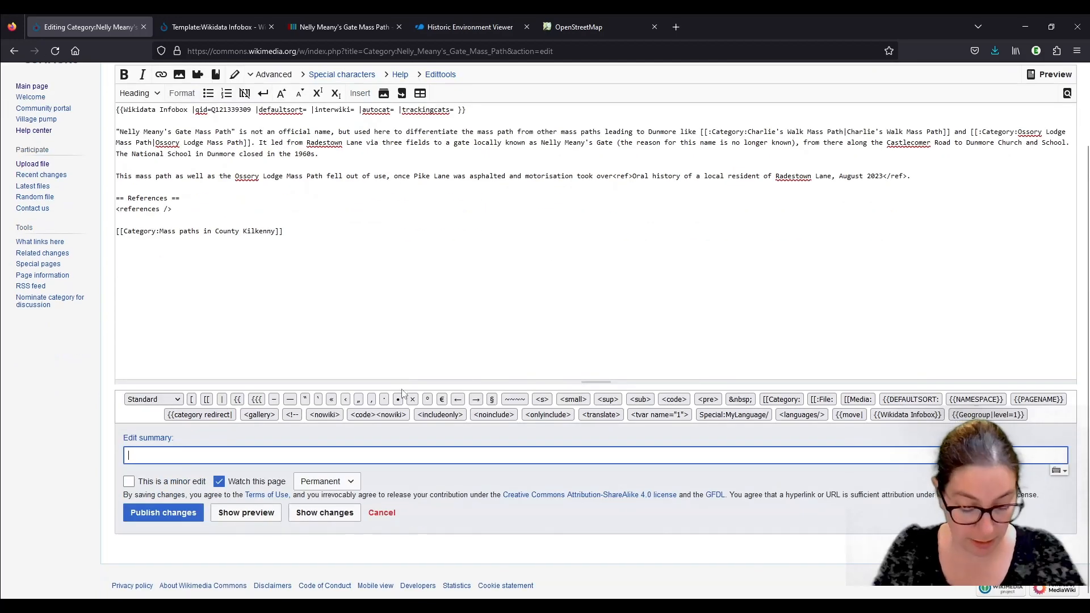
pyautogui.write('added wikidata')
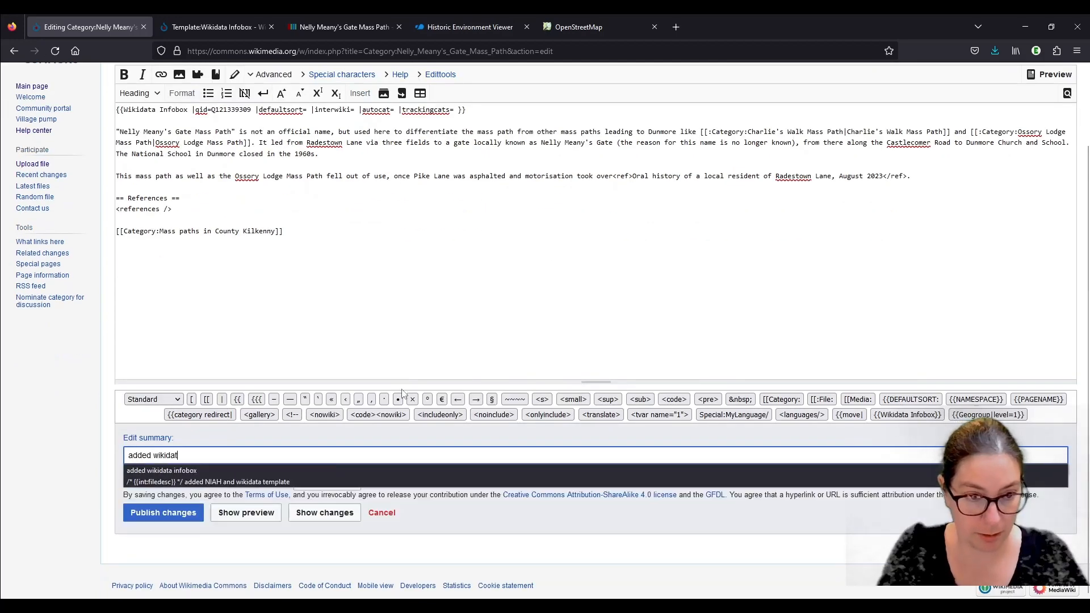
pyautogui.click(232, 470)
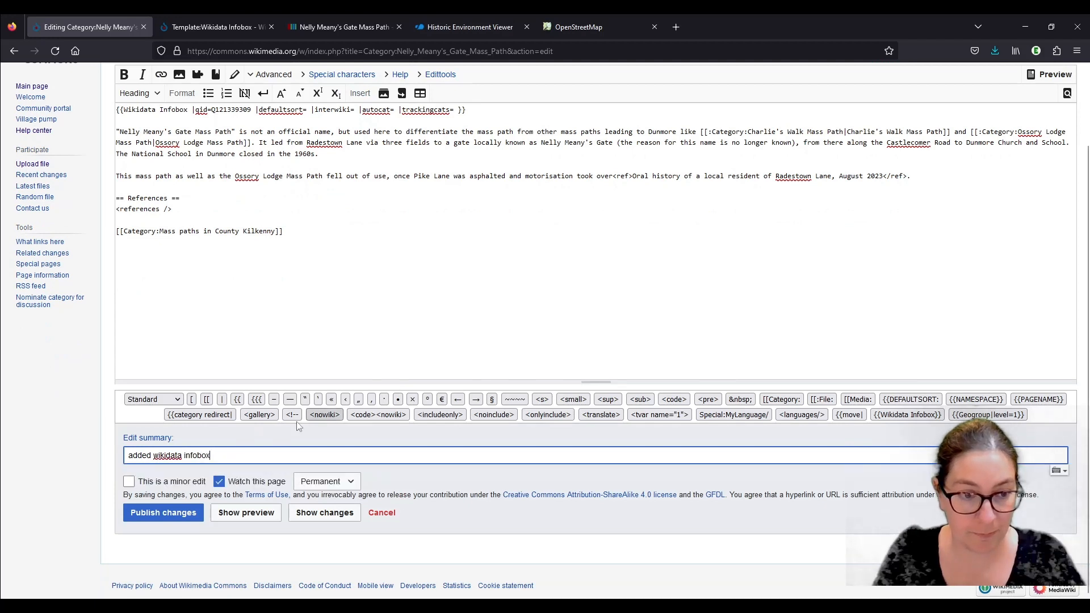
# - Preview the Nelly Meany's Gate Mass Path category page with its Wikidata Infobox, check the result and publish the changes
pyautogui.click(246, 512)
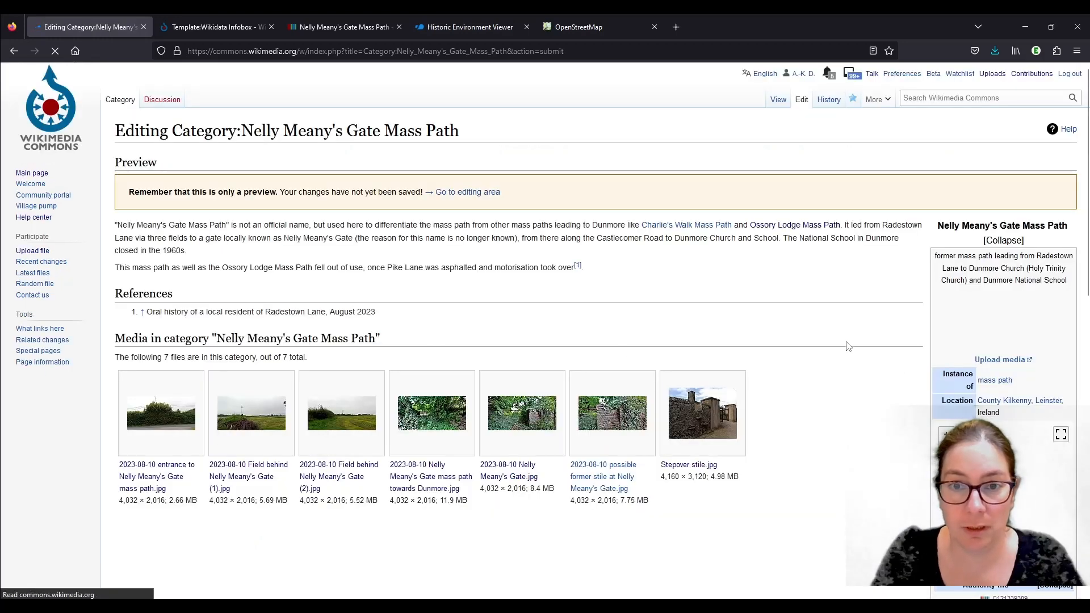
pyautogui.scroll(-2, 840, 316)
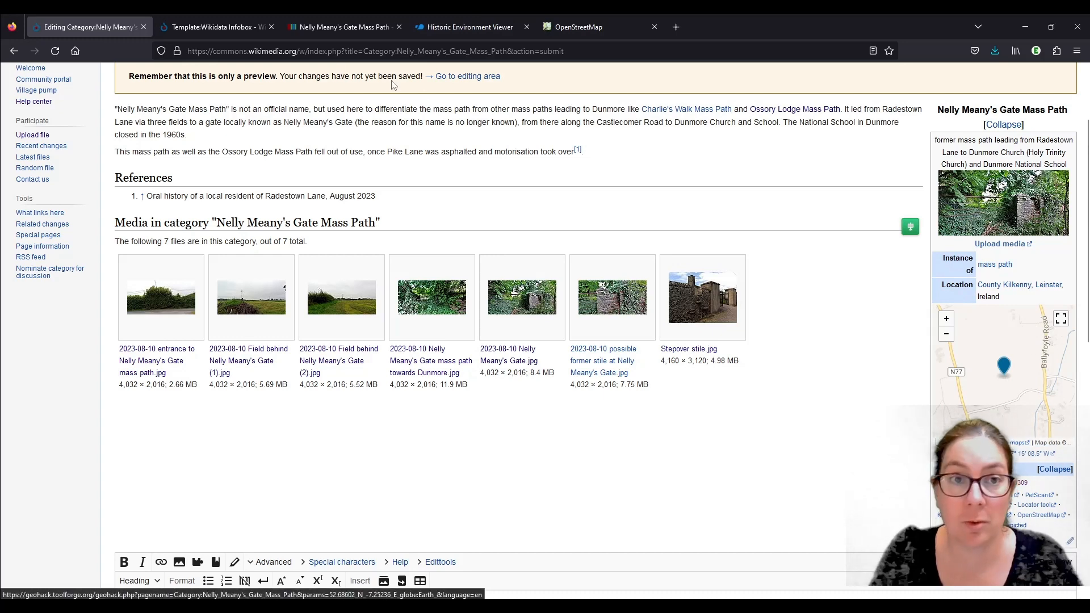
pyautogui.scroll(-2, 872, 345)
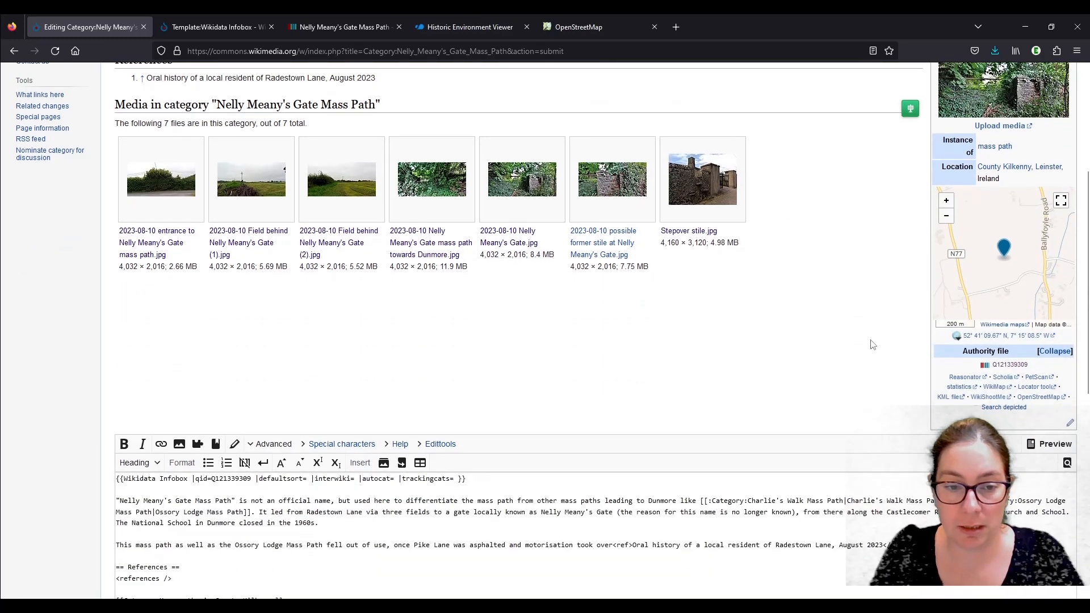
pyautogui.scroll(-8, 873, 344)
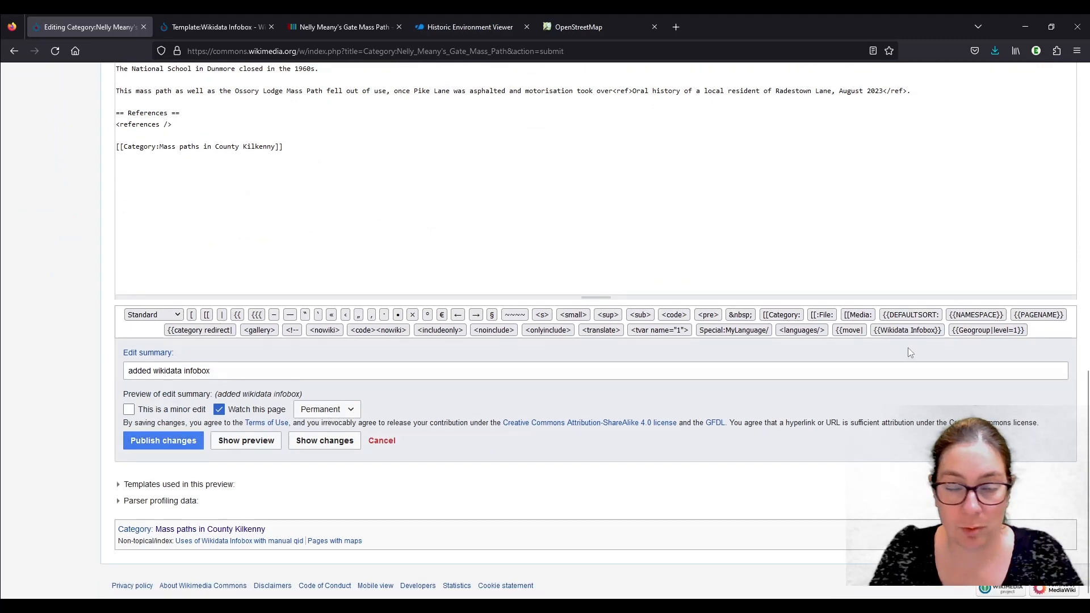
pyautogui.scroll(3, 1000, 311)
pyautogui.scroll(-3, 228, 506)
pyautogui.click(167, 441)
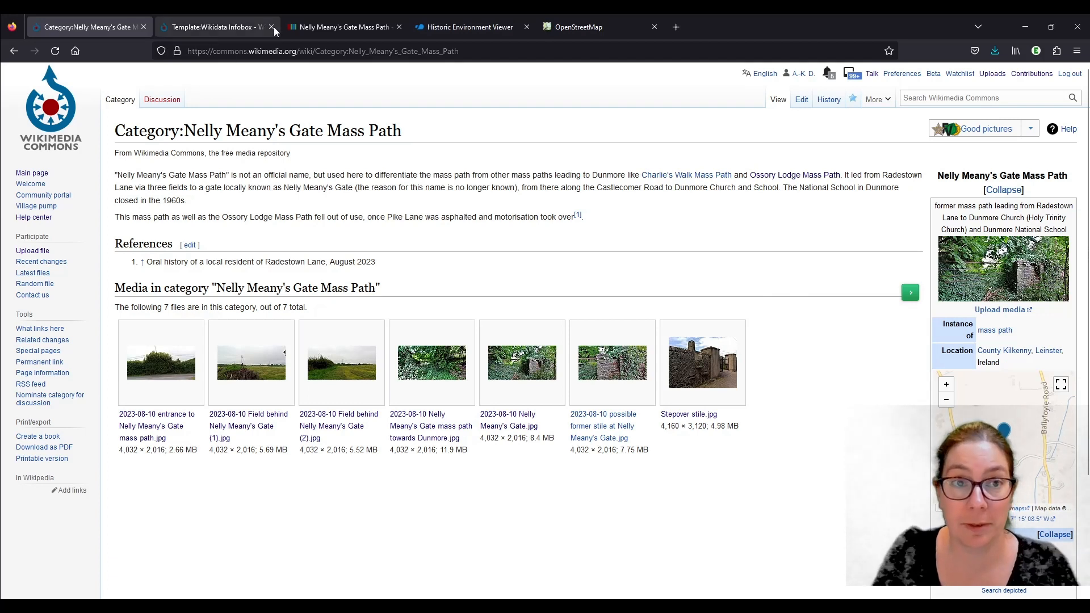
# - Review the statements and language labels of the Nelly Meany's Gate Mass Path item on Wikidata, and return to its Commons category page
pyautogui.click(338, 30)
pyautogui.scroll(-5, 500, 201)
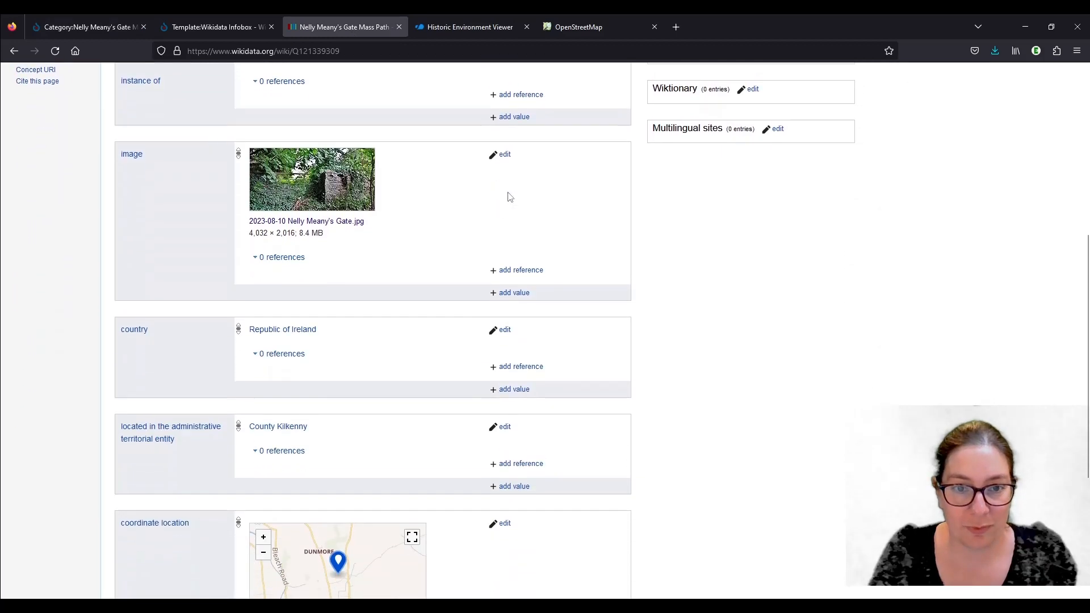
pyautogui.scroll(-2, 558, 182)
pyautogui.scroll(7, 601, 297)
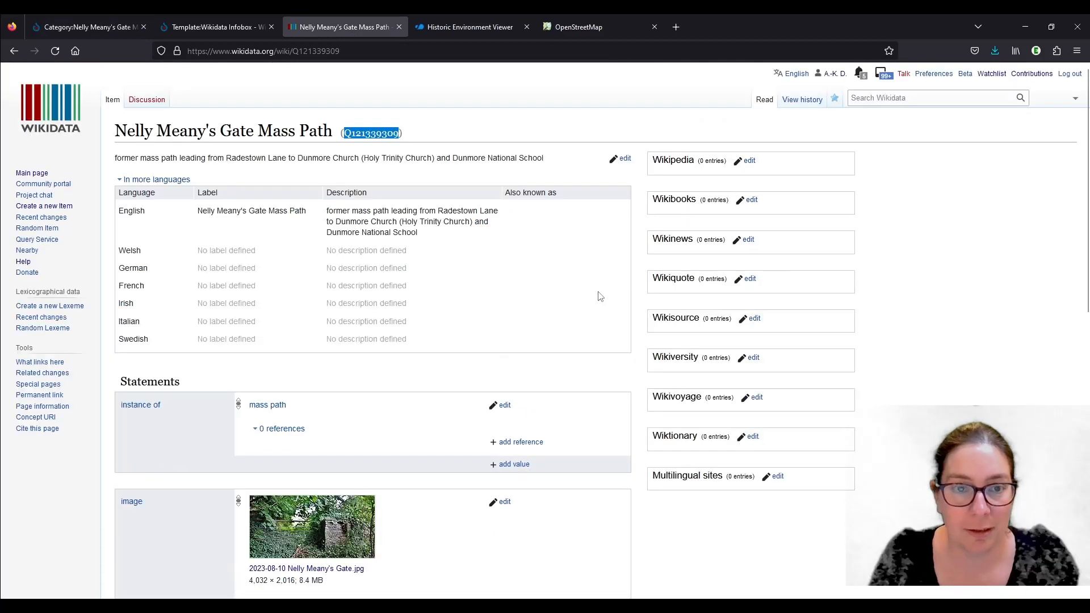
pyautogui.click(505, 267)
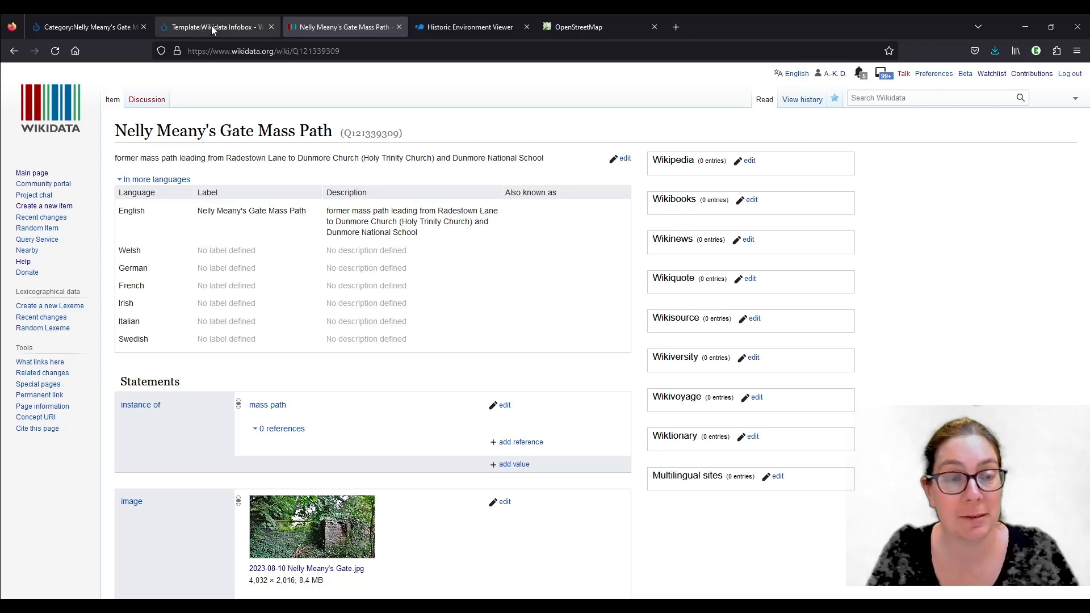
pyautogui.click(60, 26)
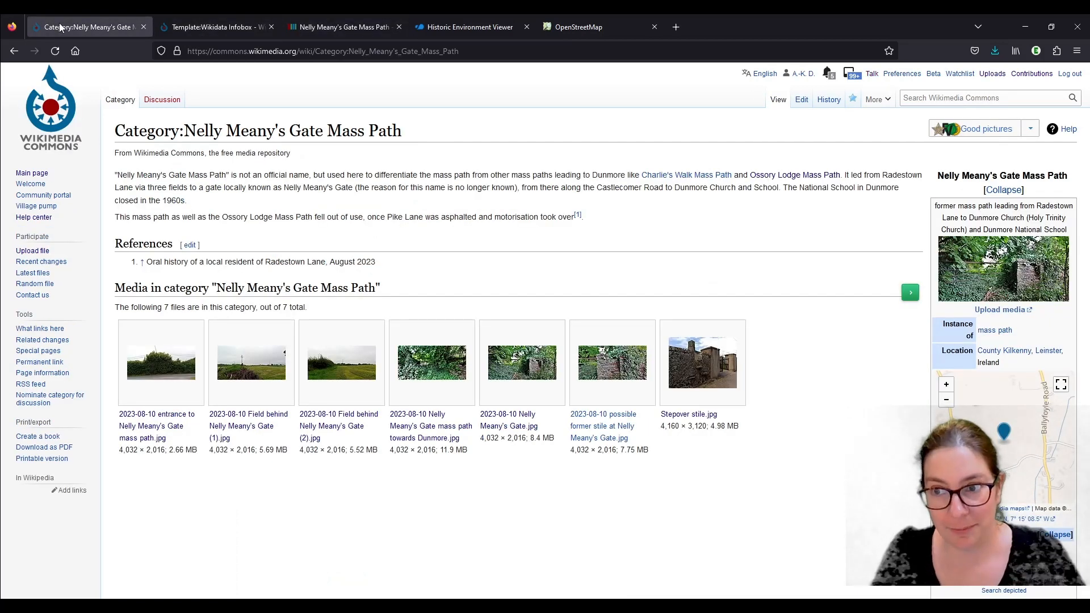